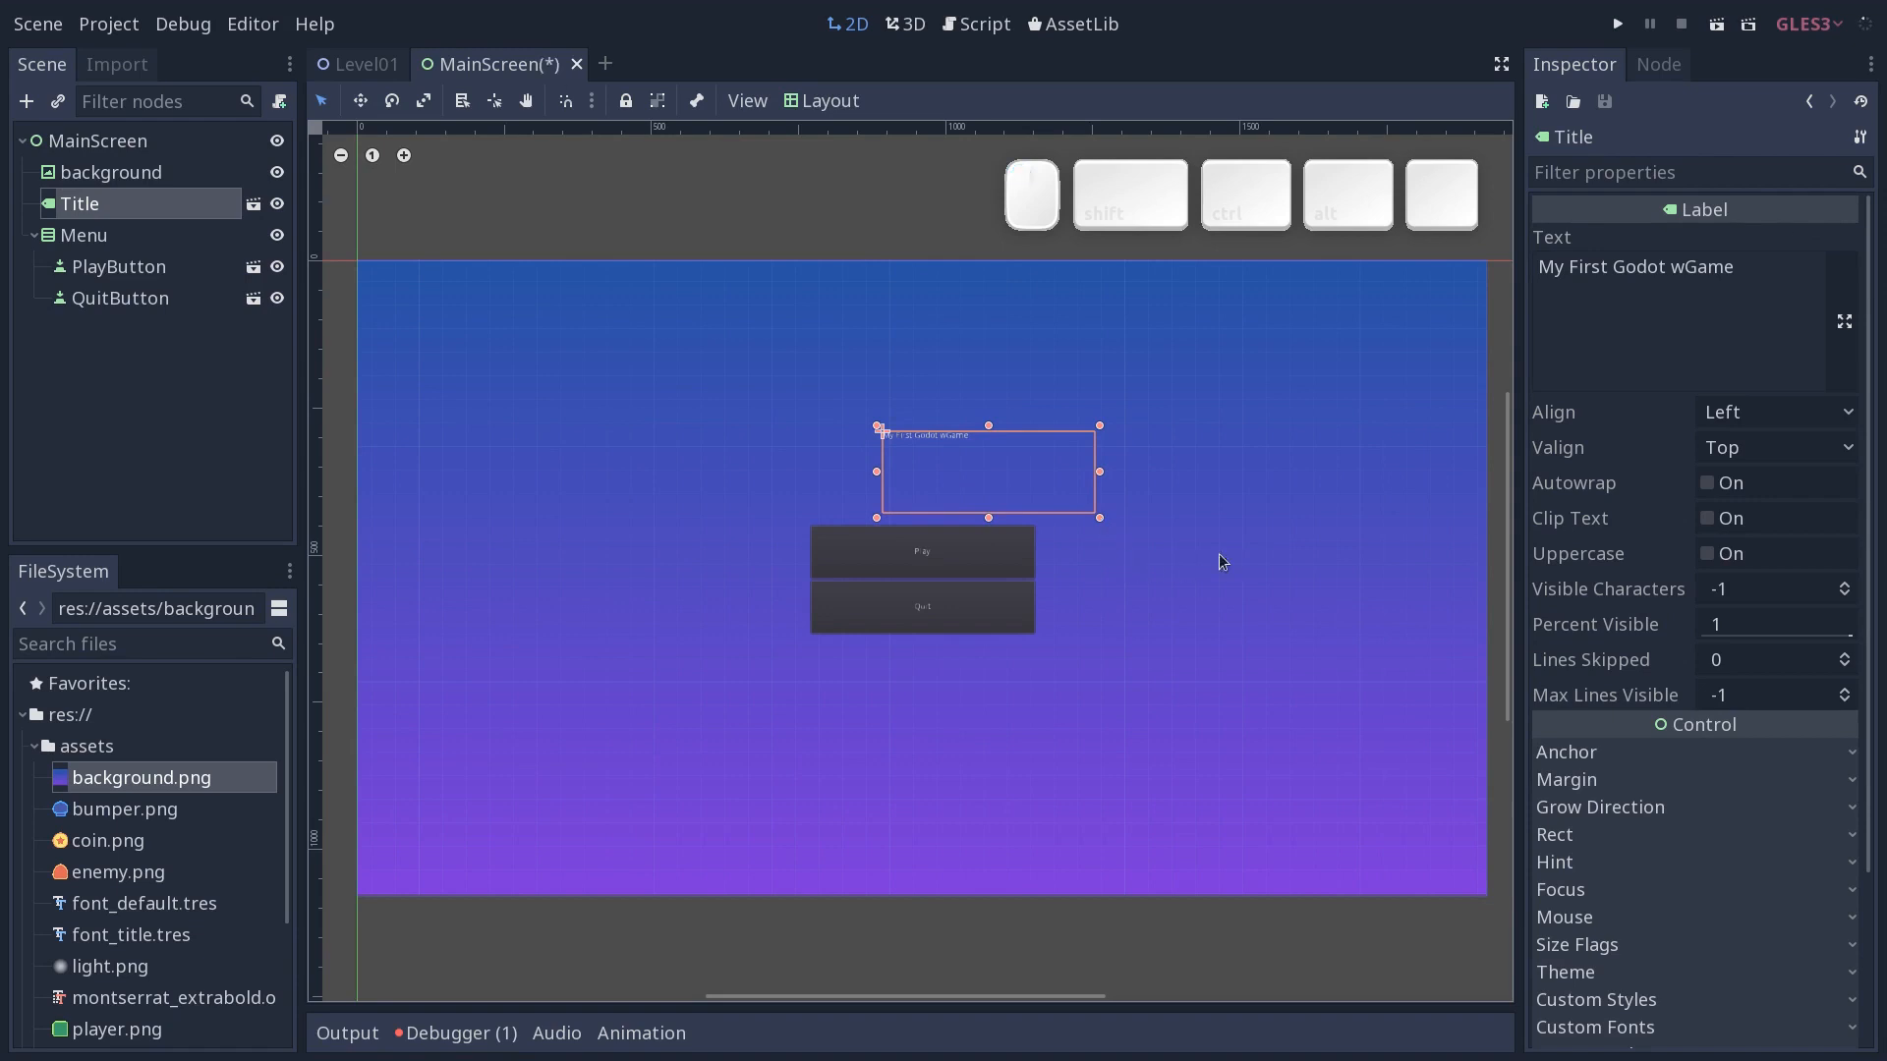
Undo the Title label's last resize and make the FileSystem dock taller.
key("ctrl+z")
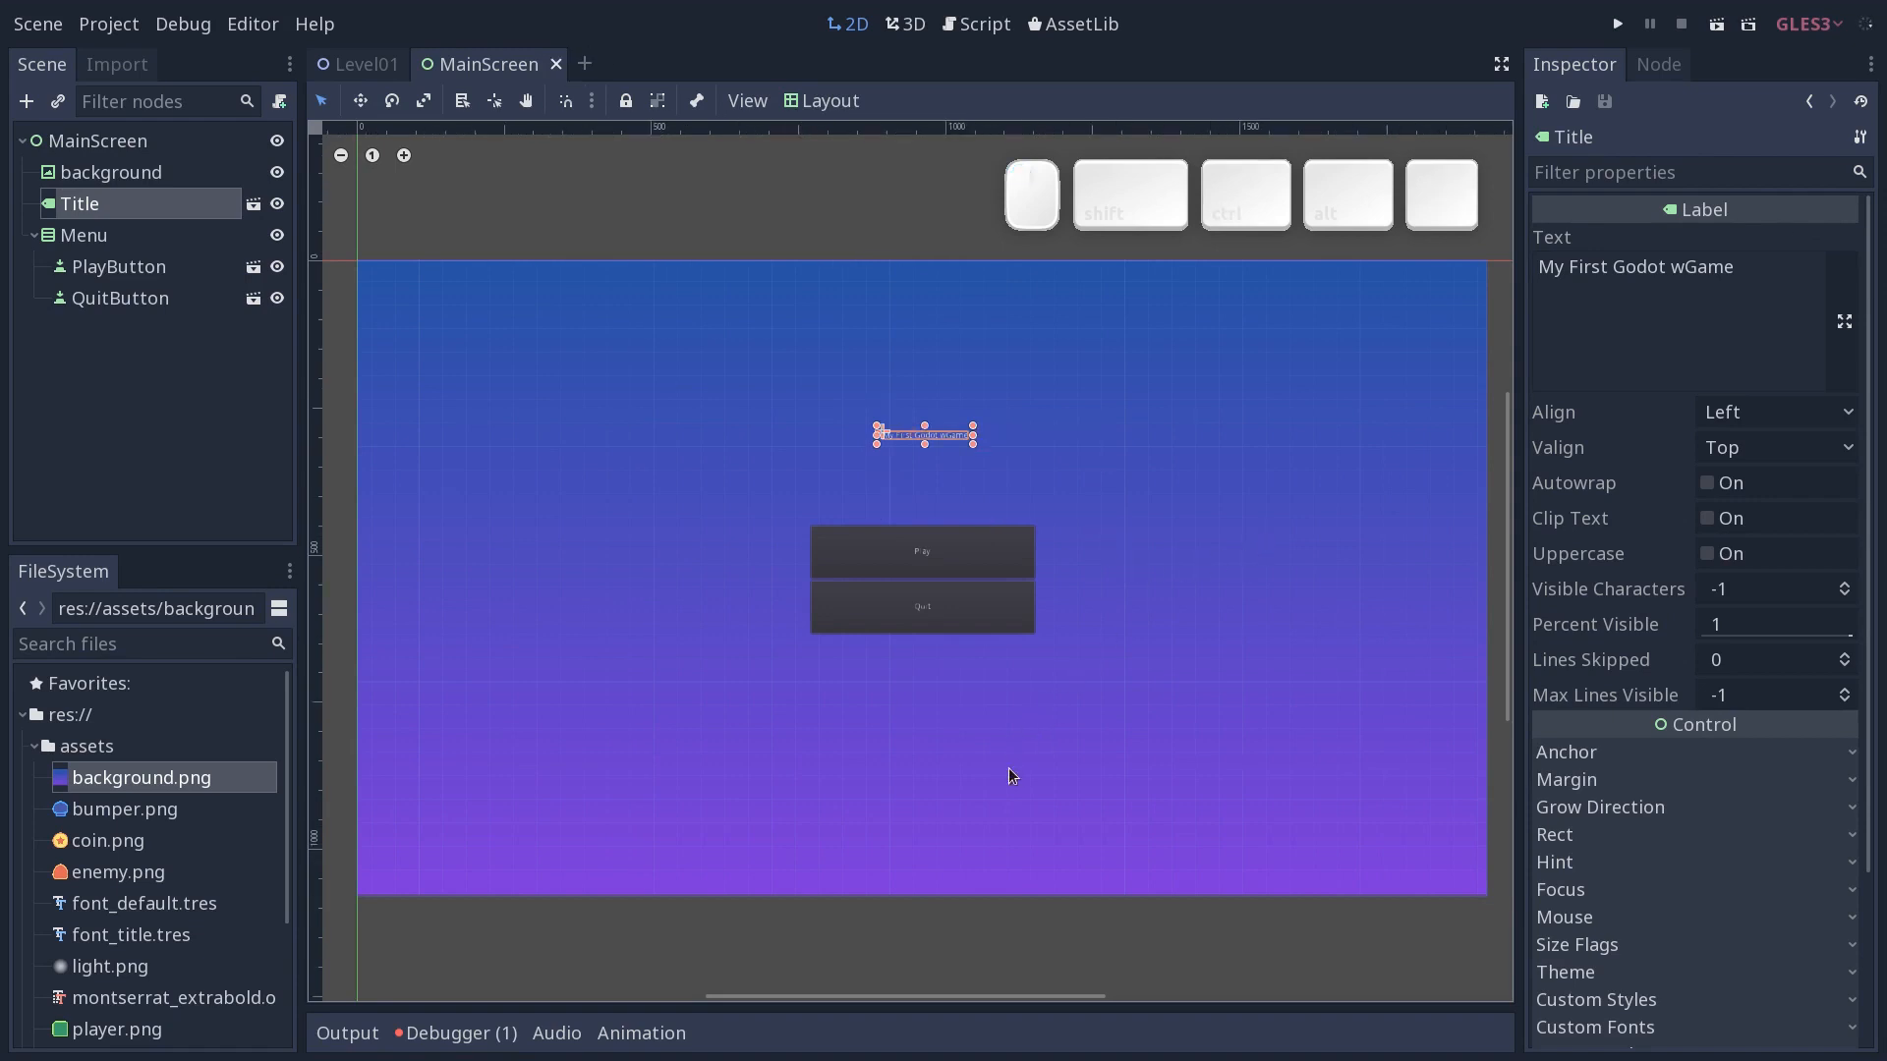
left_click(1049, 940)
left_click(949, 445)
left_click(171, 566)
left_click_drag(171, 571, 175, 514)
Examine the font_default.tres and font_title.tres resources in the assets folder, including the default font's settings.
left_click(143, 846)
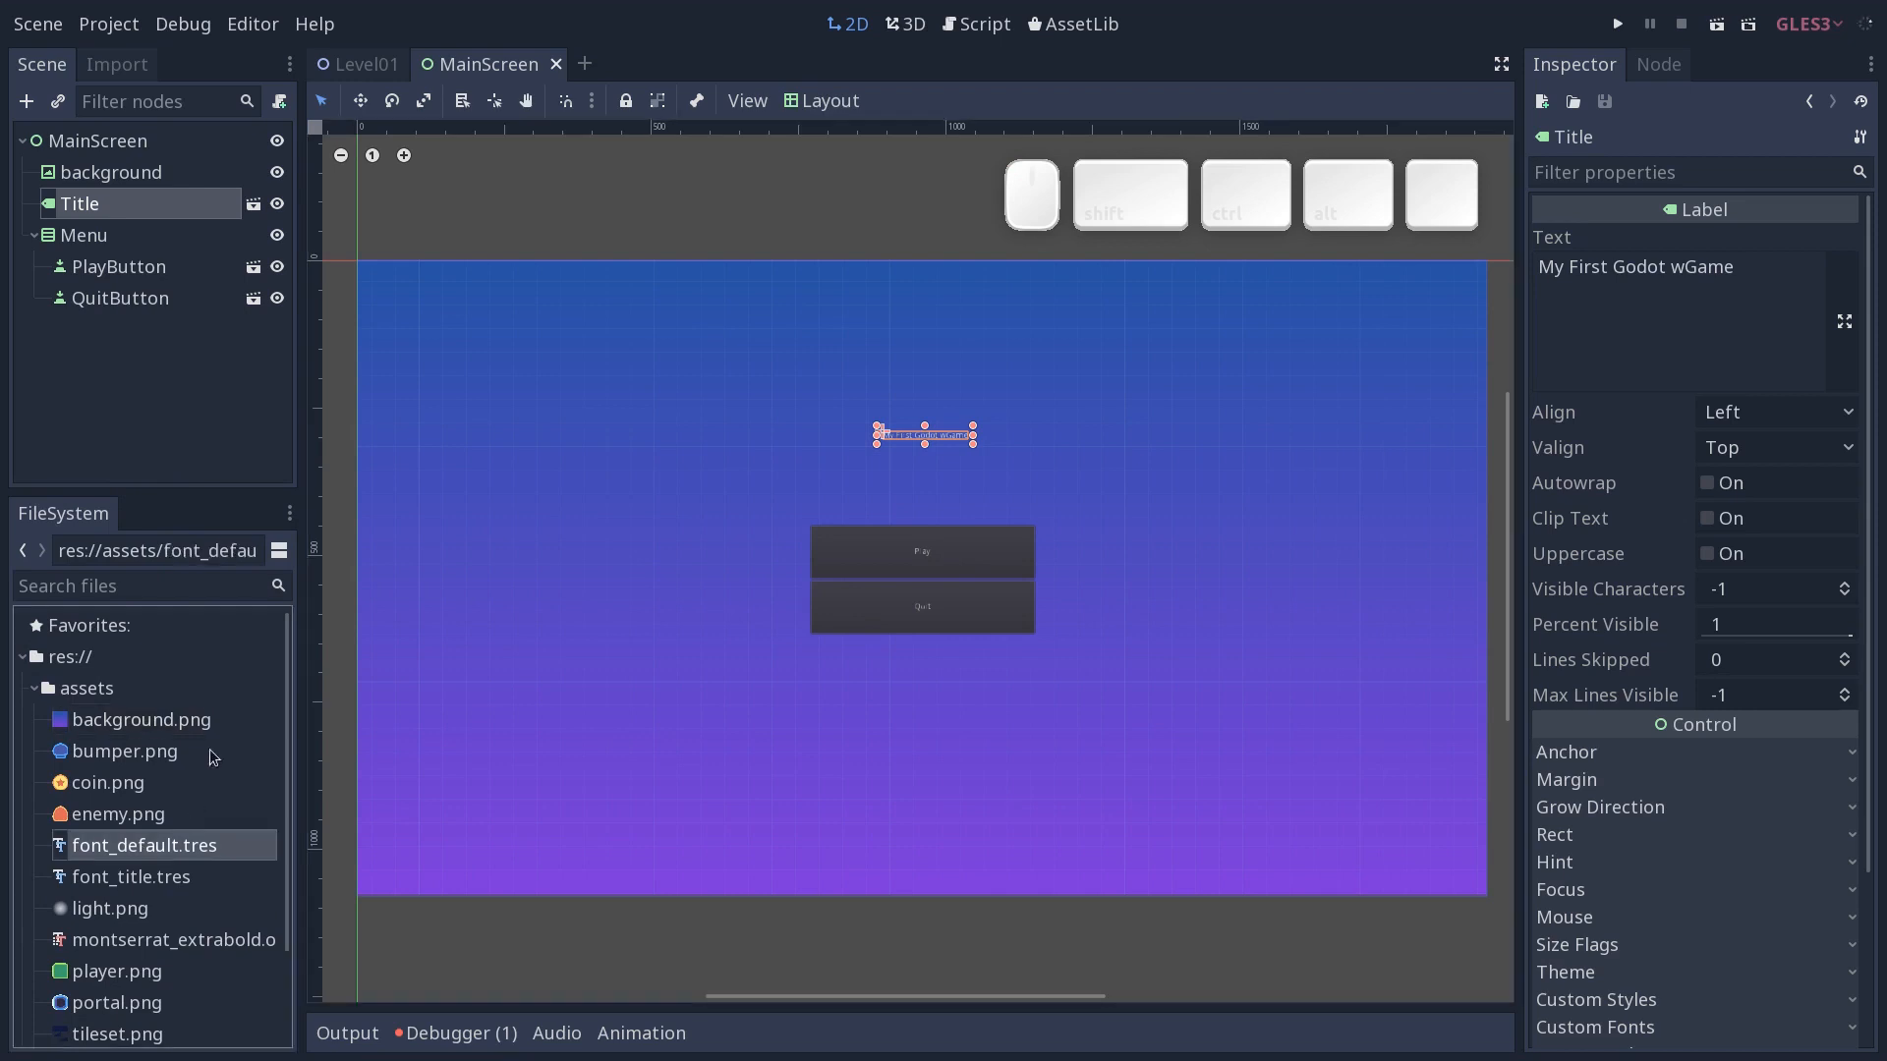
scroll(225, 765, "down", 3)
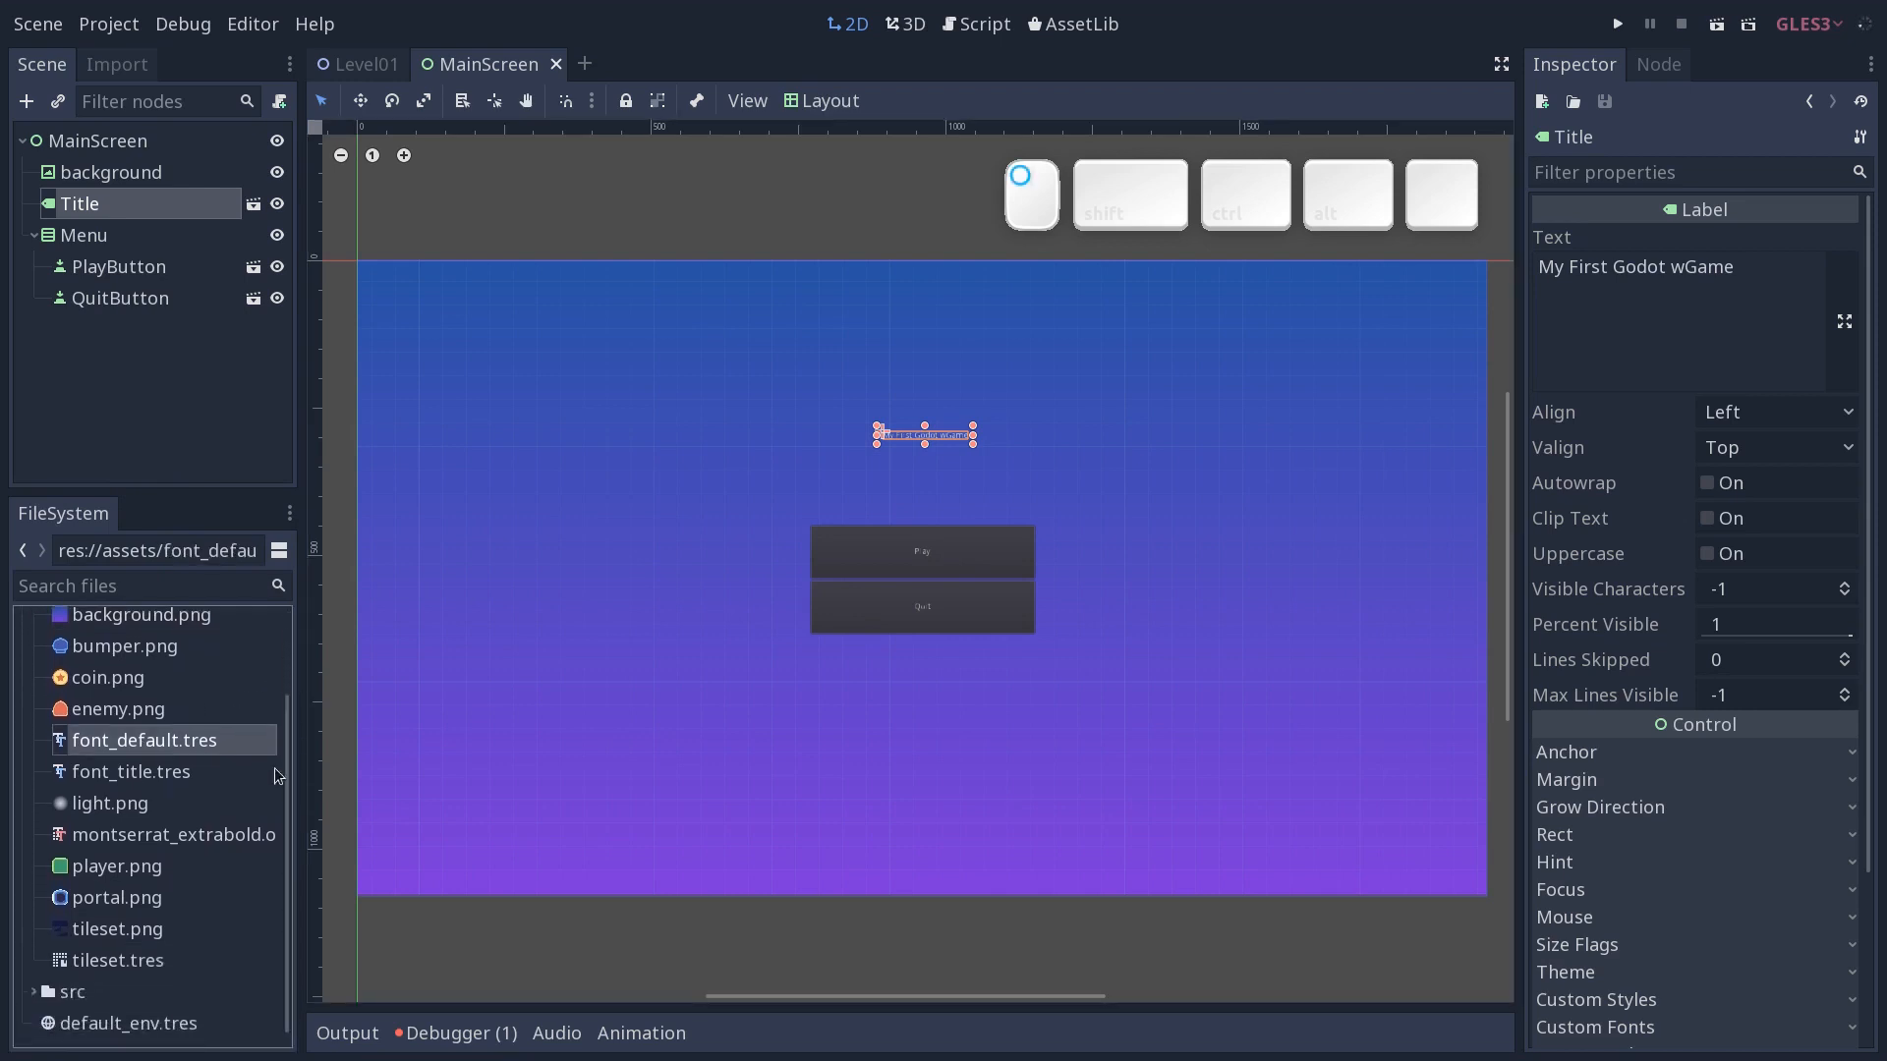
left_click(189, 774)
left_click(183, 749)
left_click(177, 775)
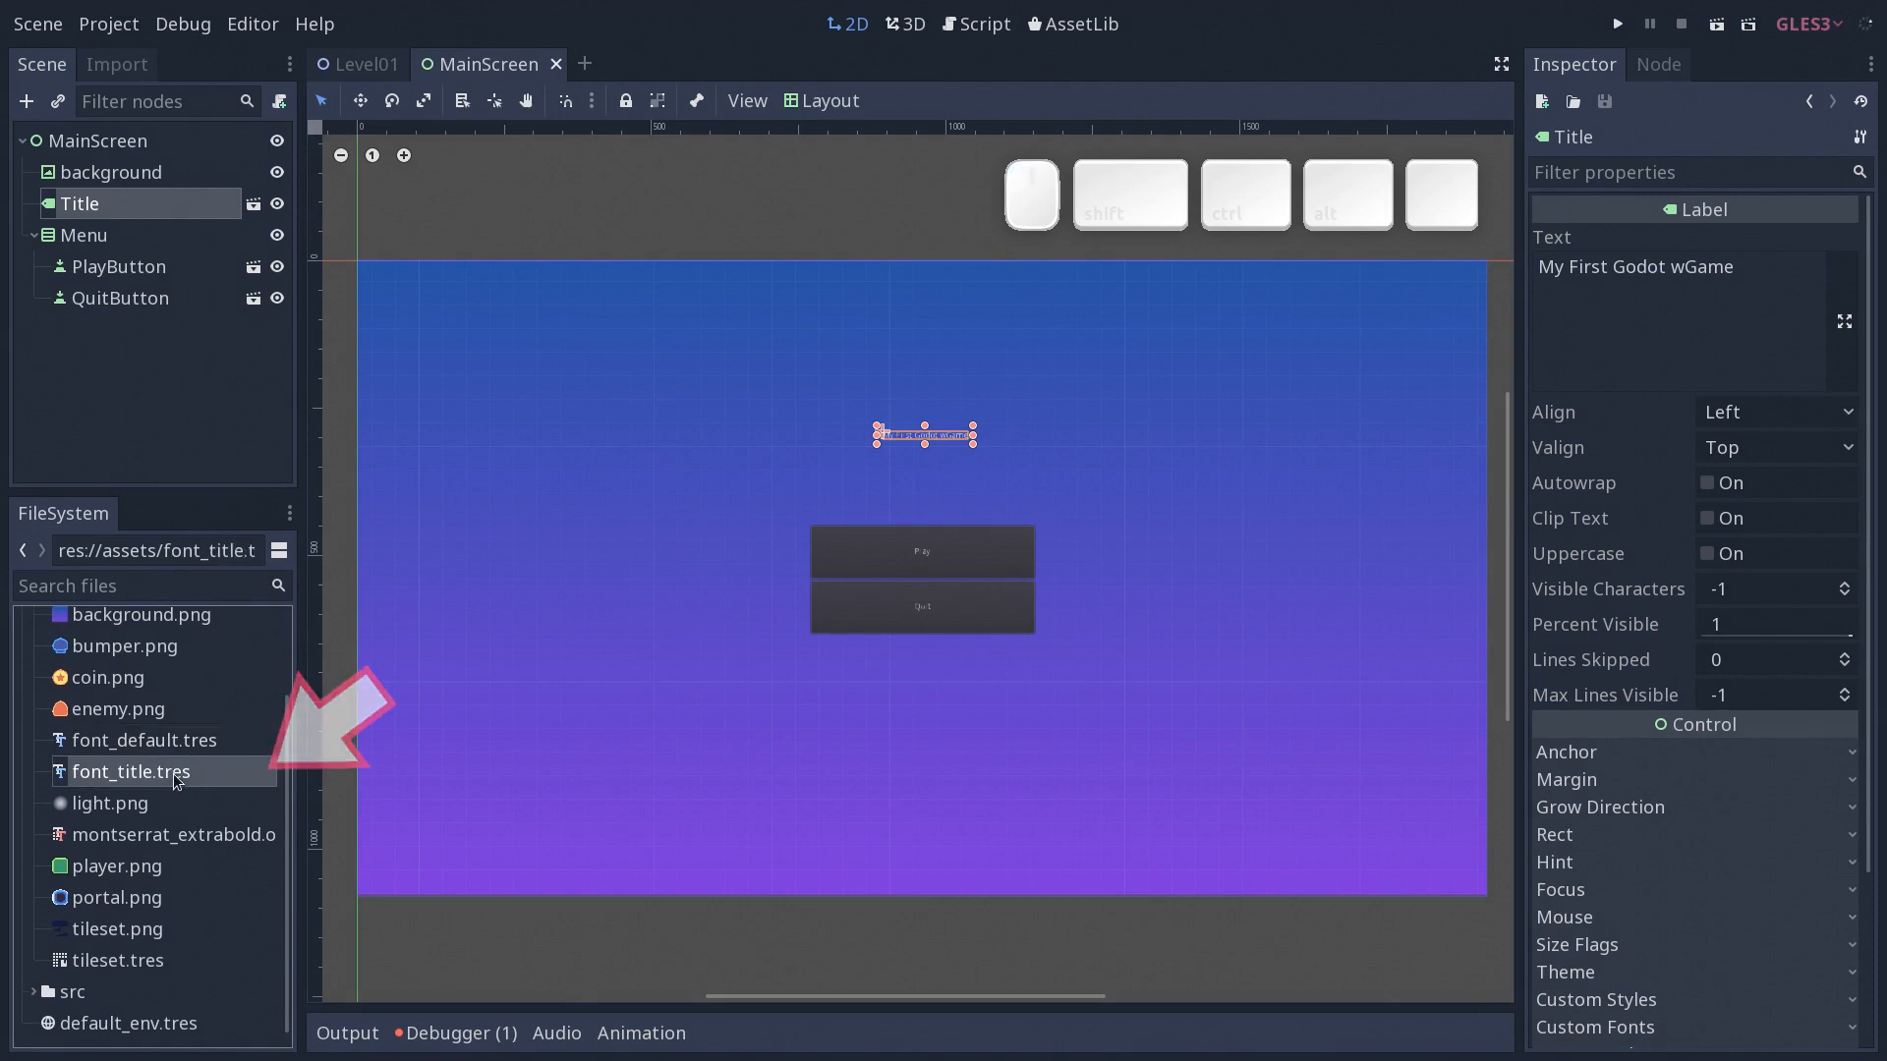
left_click(180, 749)
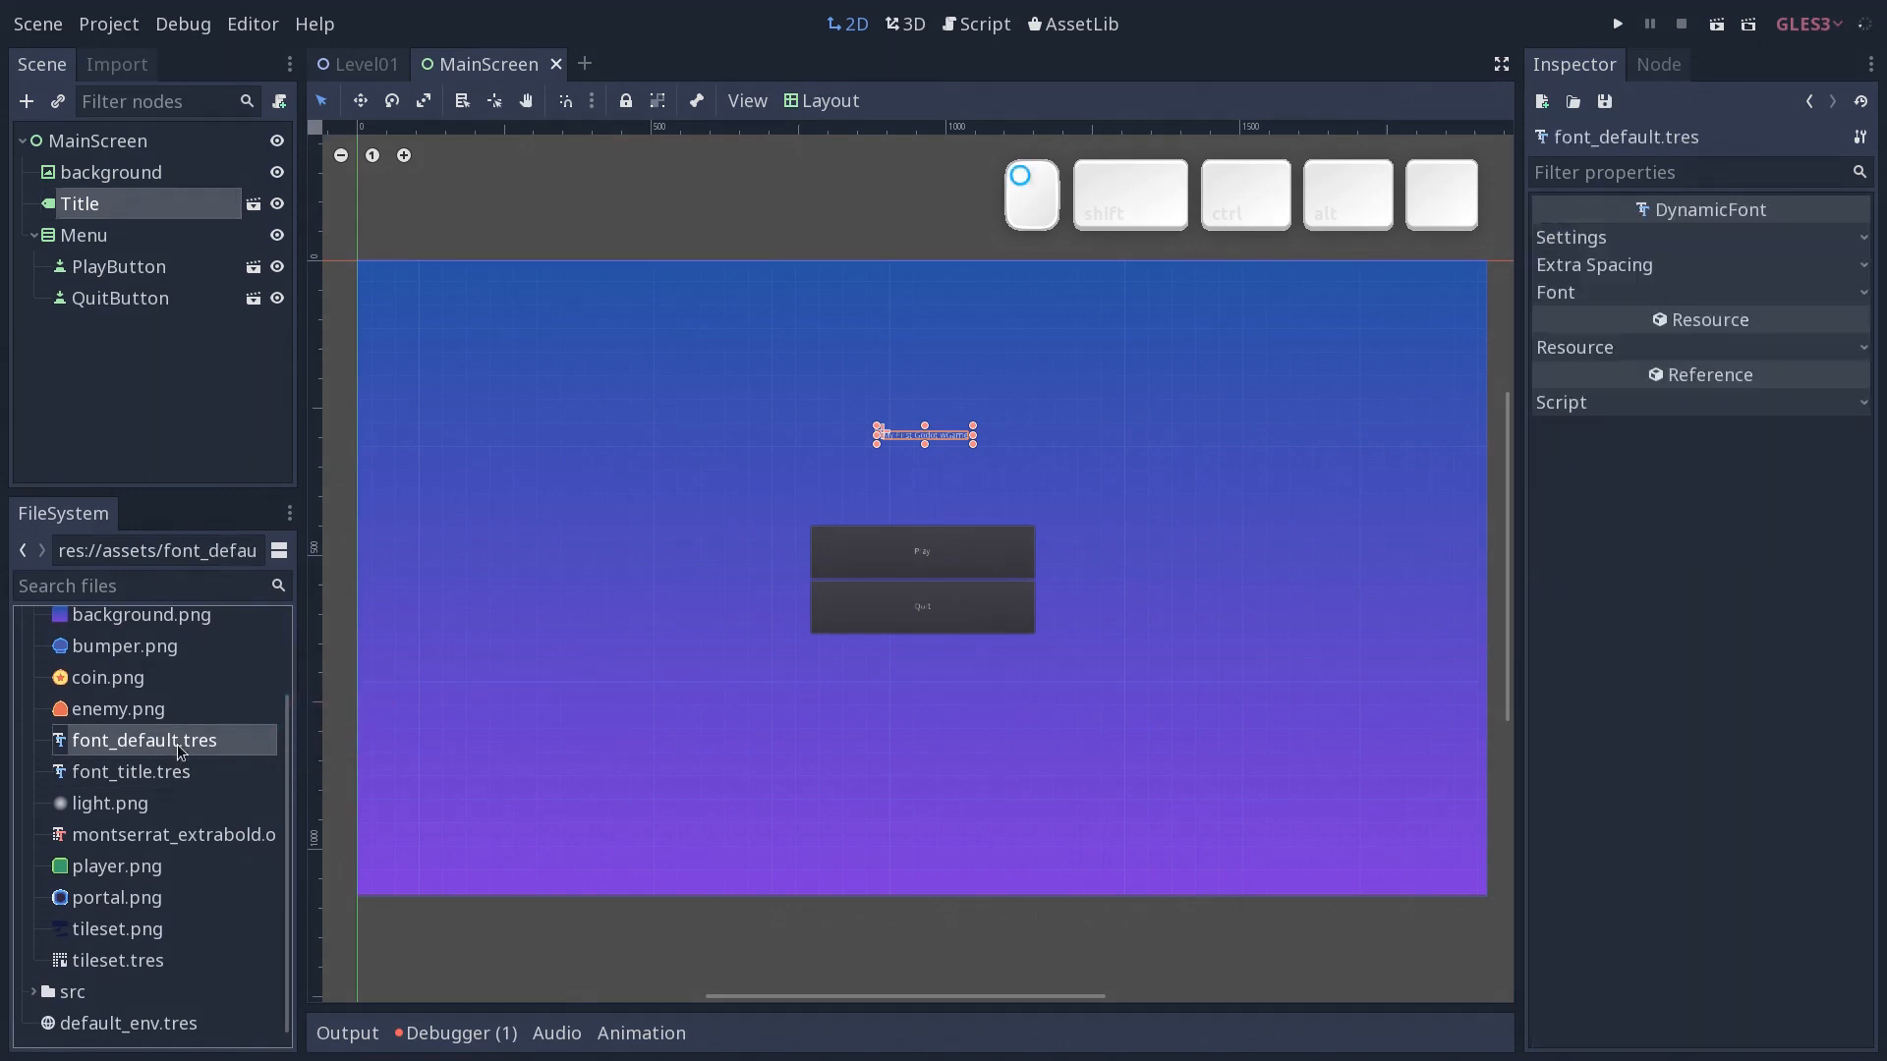
left_click(1717, 238)
left_click(1718, 241)
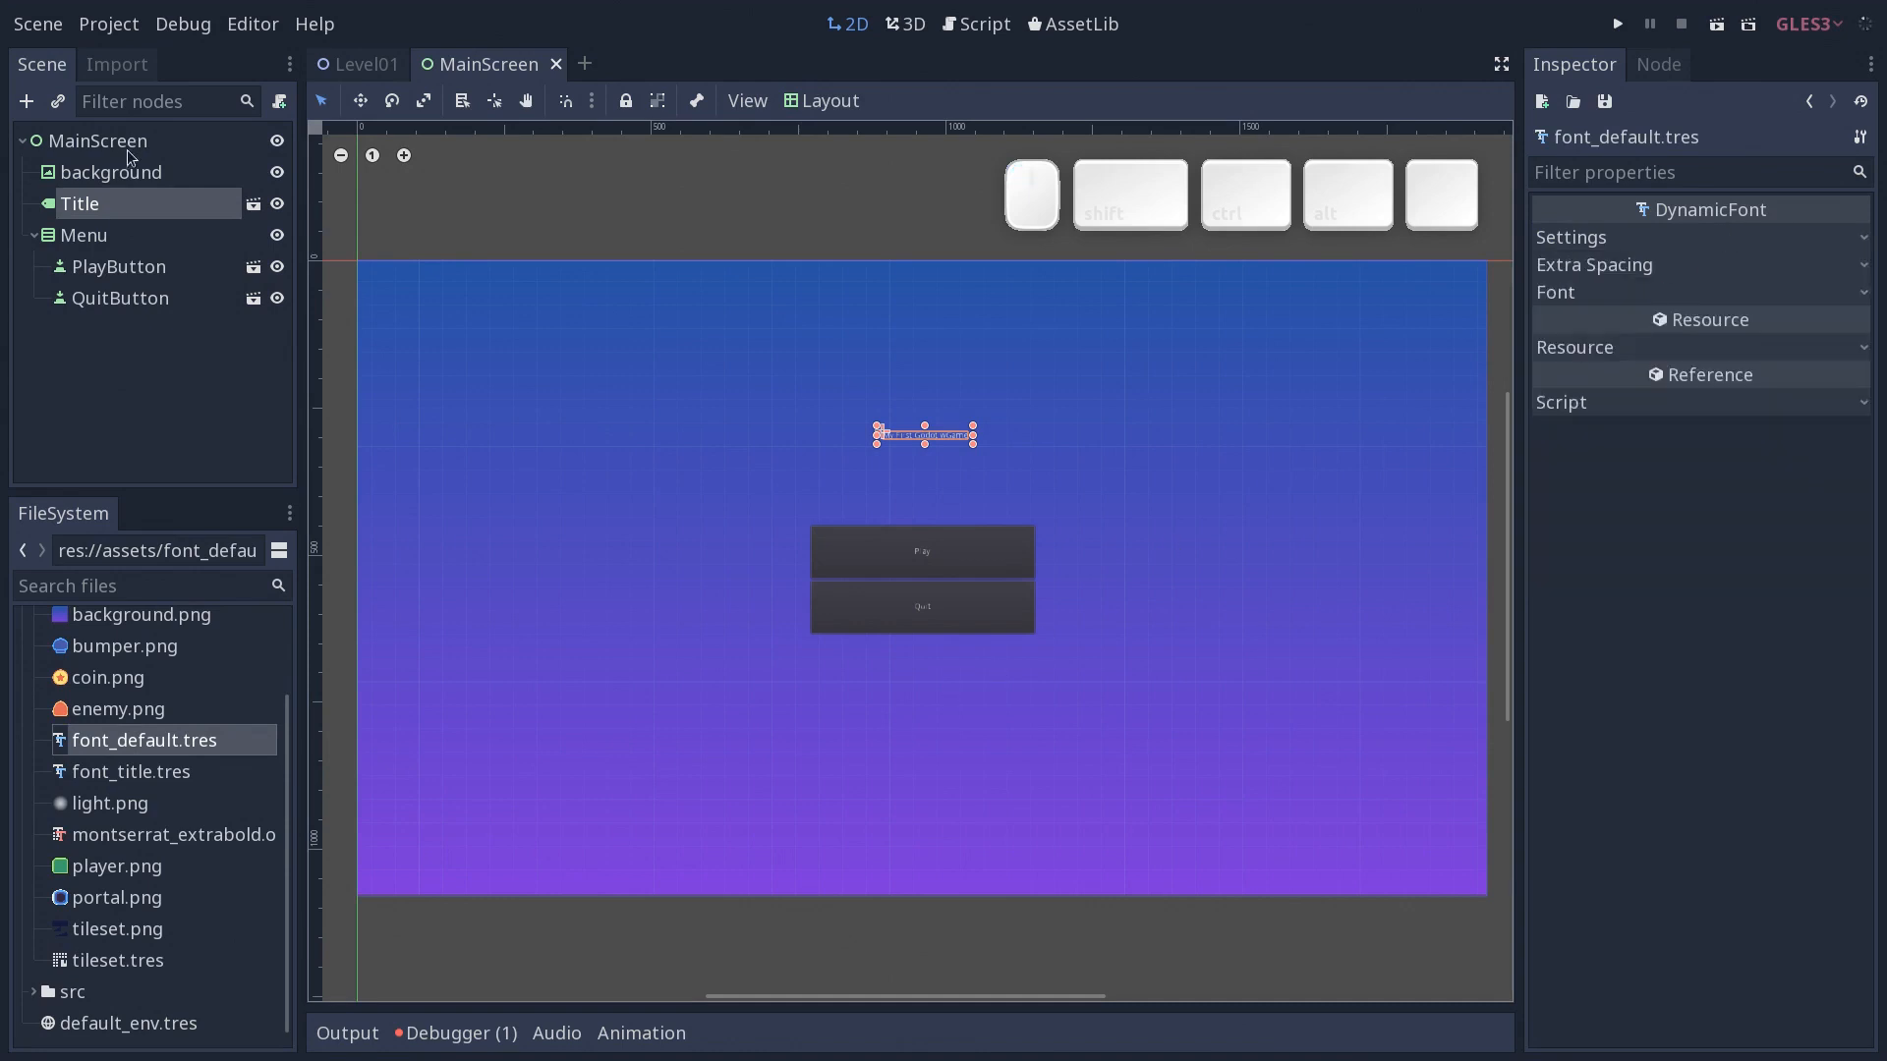
Assign font_default.tres as the custom font of the Title label.
left_click(108, 204)
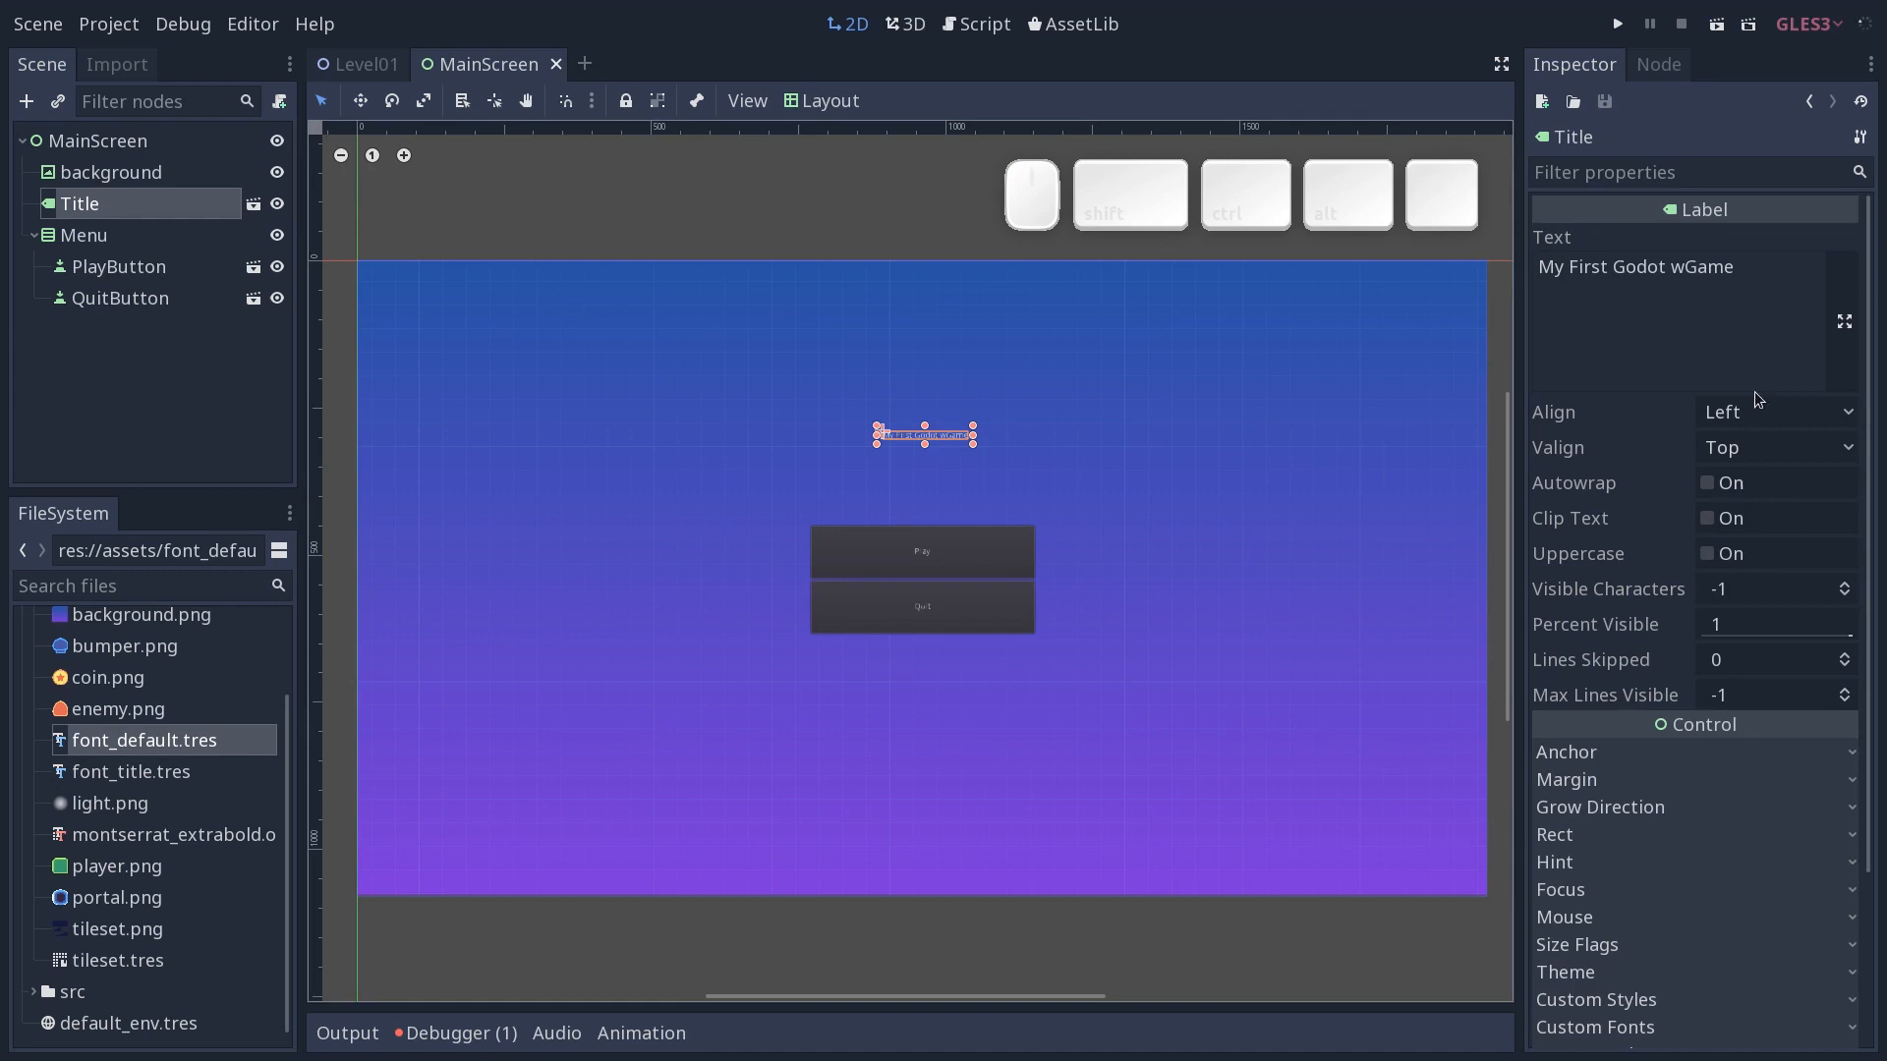
scroll(1757, 400, "down", 3)
left_click(1633, 815)
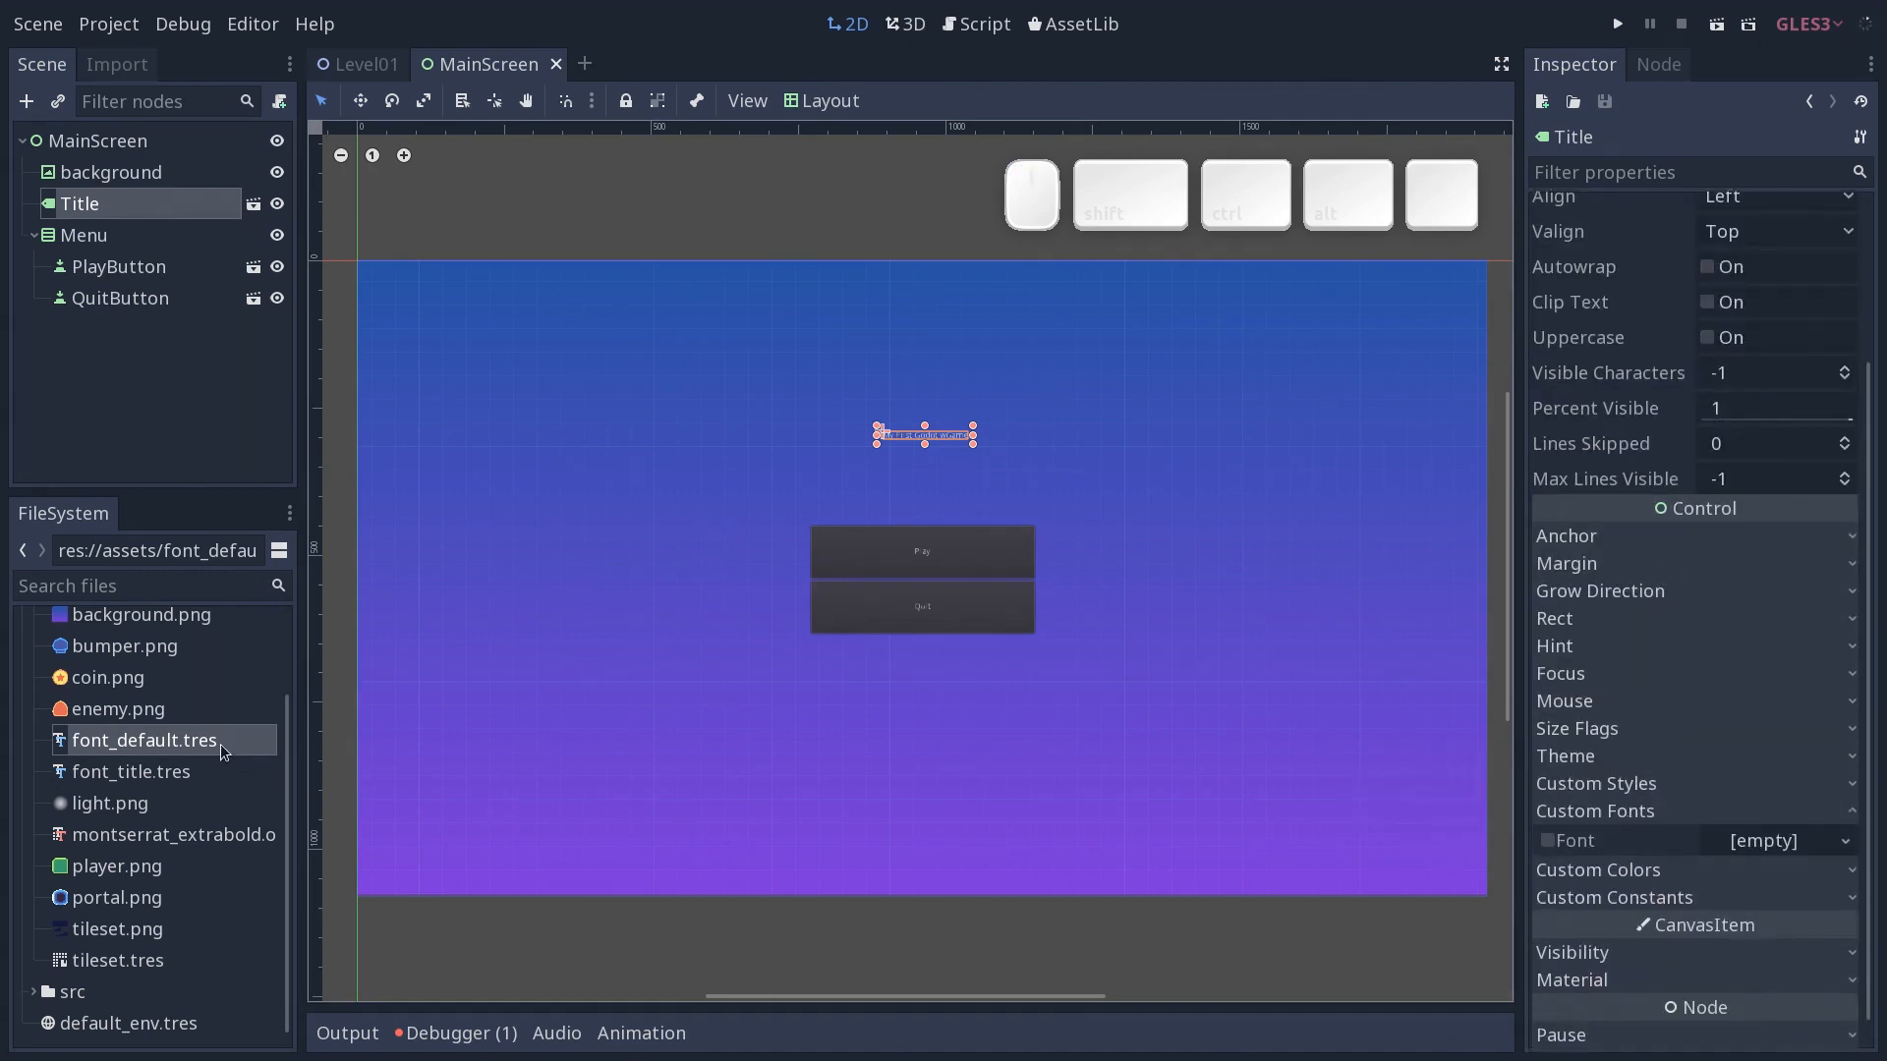
left_click_drag(258, 745, 1777, 843)
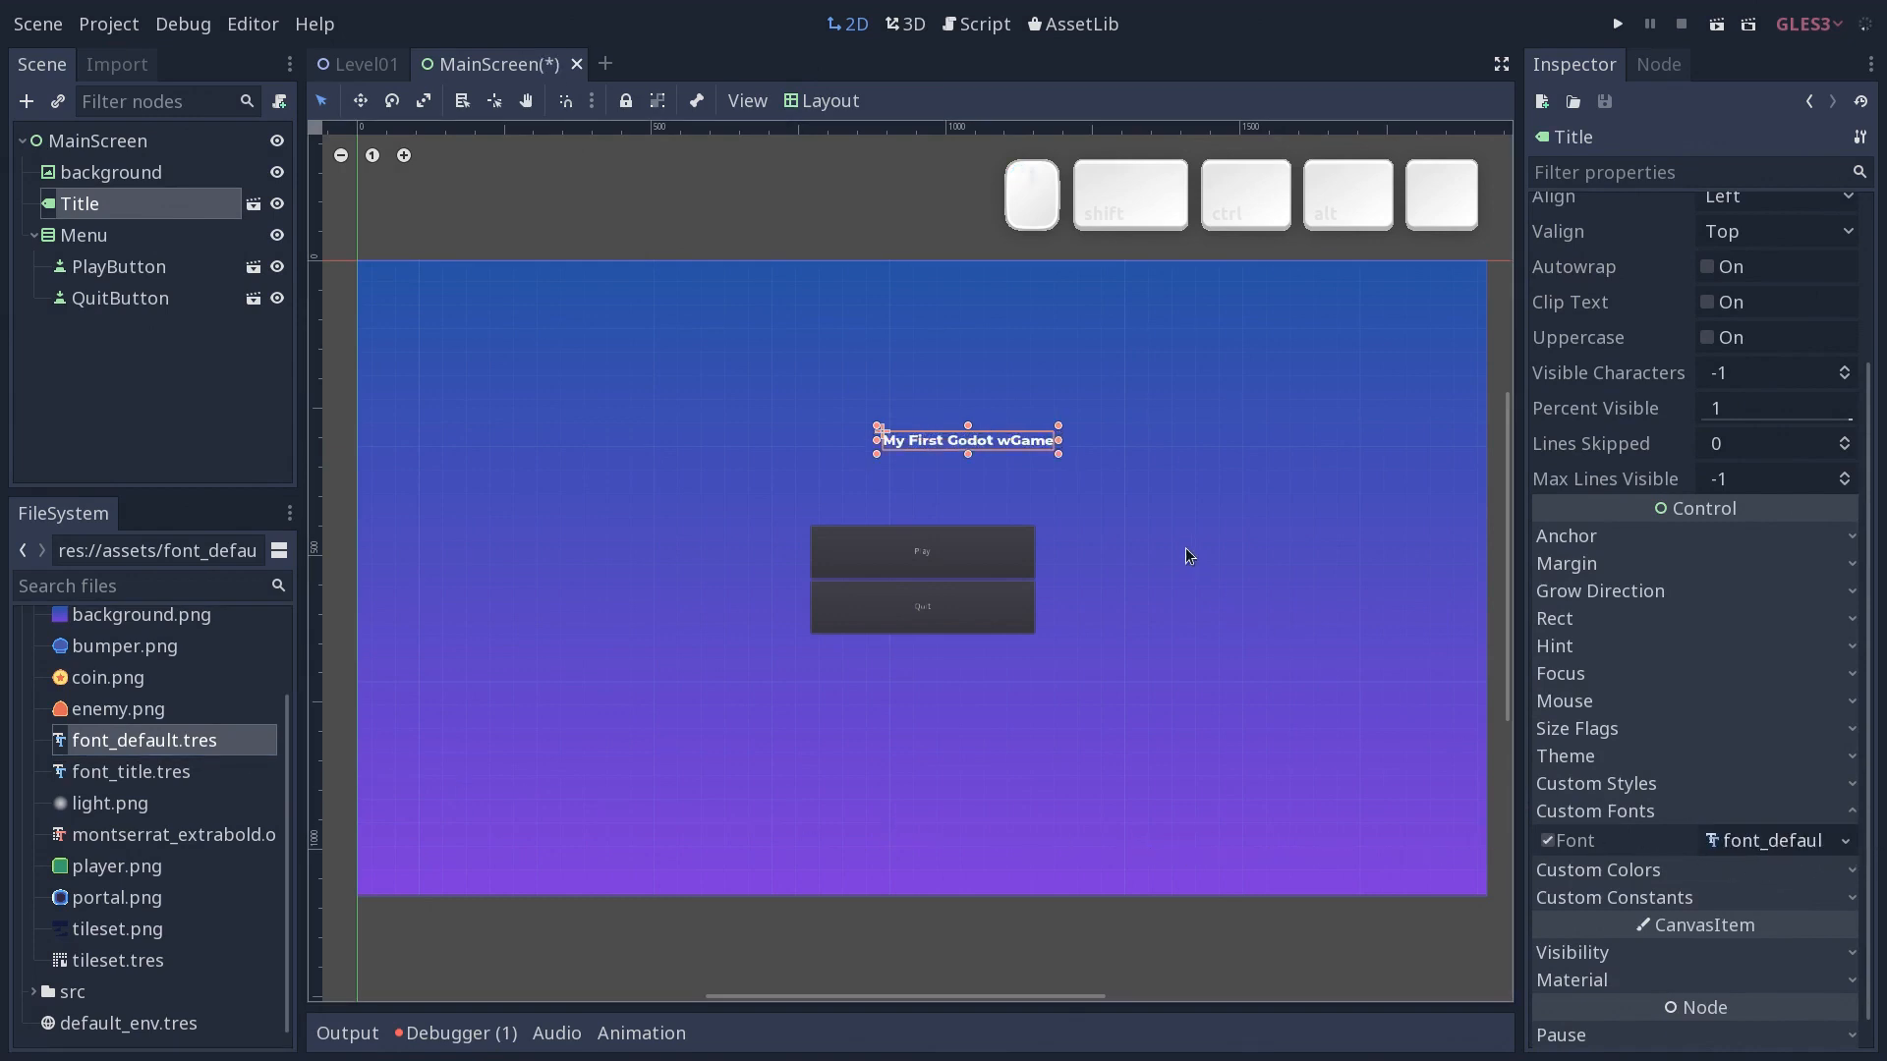
Correct the Title label's text to "My First Godot Game" and deselect the label.
scroll(1835, 262, "up", 3)
left_click(1673, 268)
key("Delete")
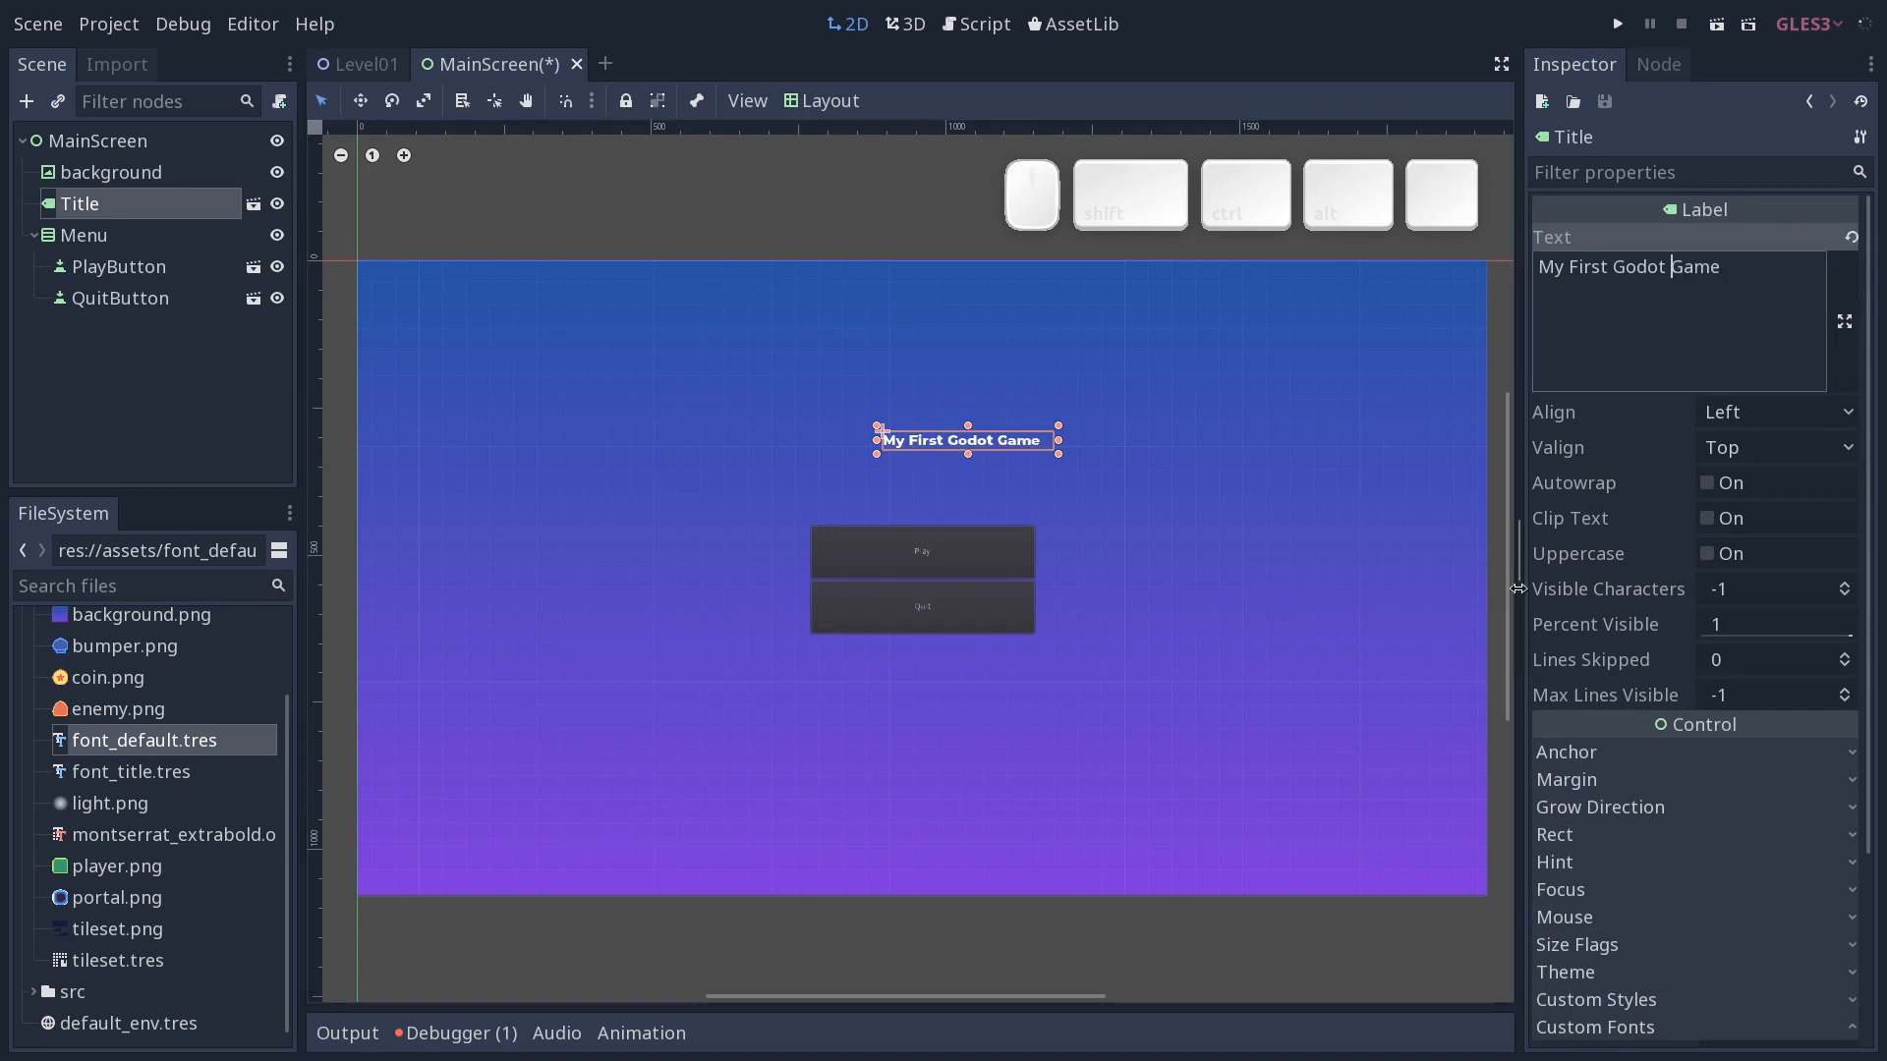
left_click(791, 212)
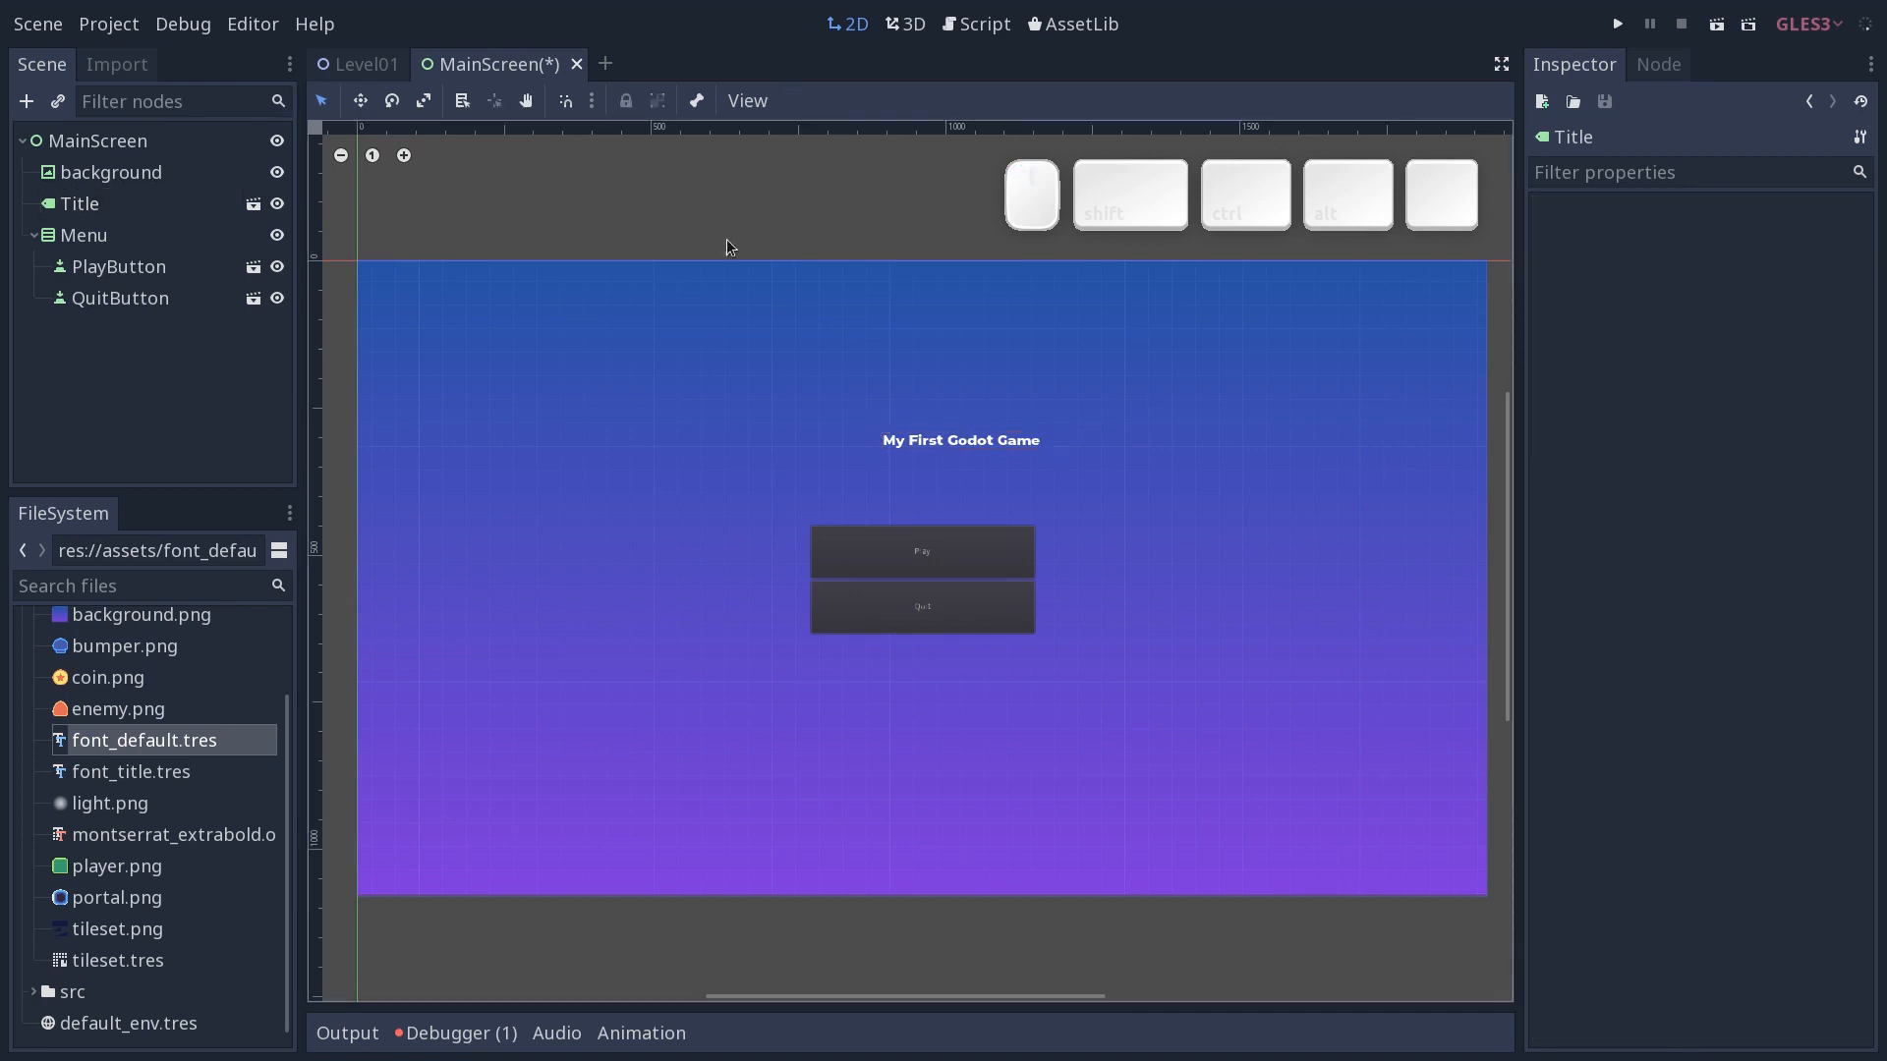
Clear the custom font override on the Title label and save the scene.
left_click(80, 204)
scroll(1621, 845, "down", 5)
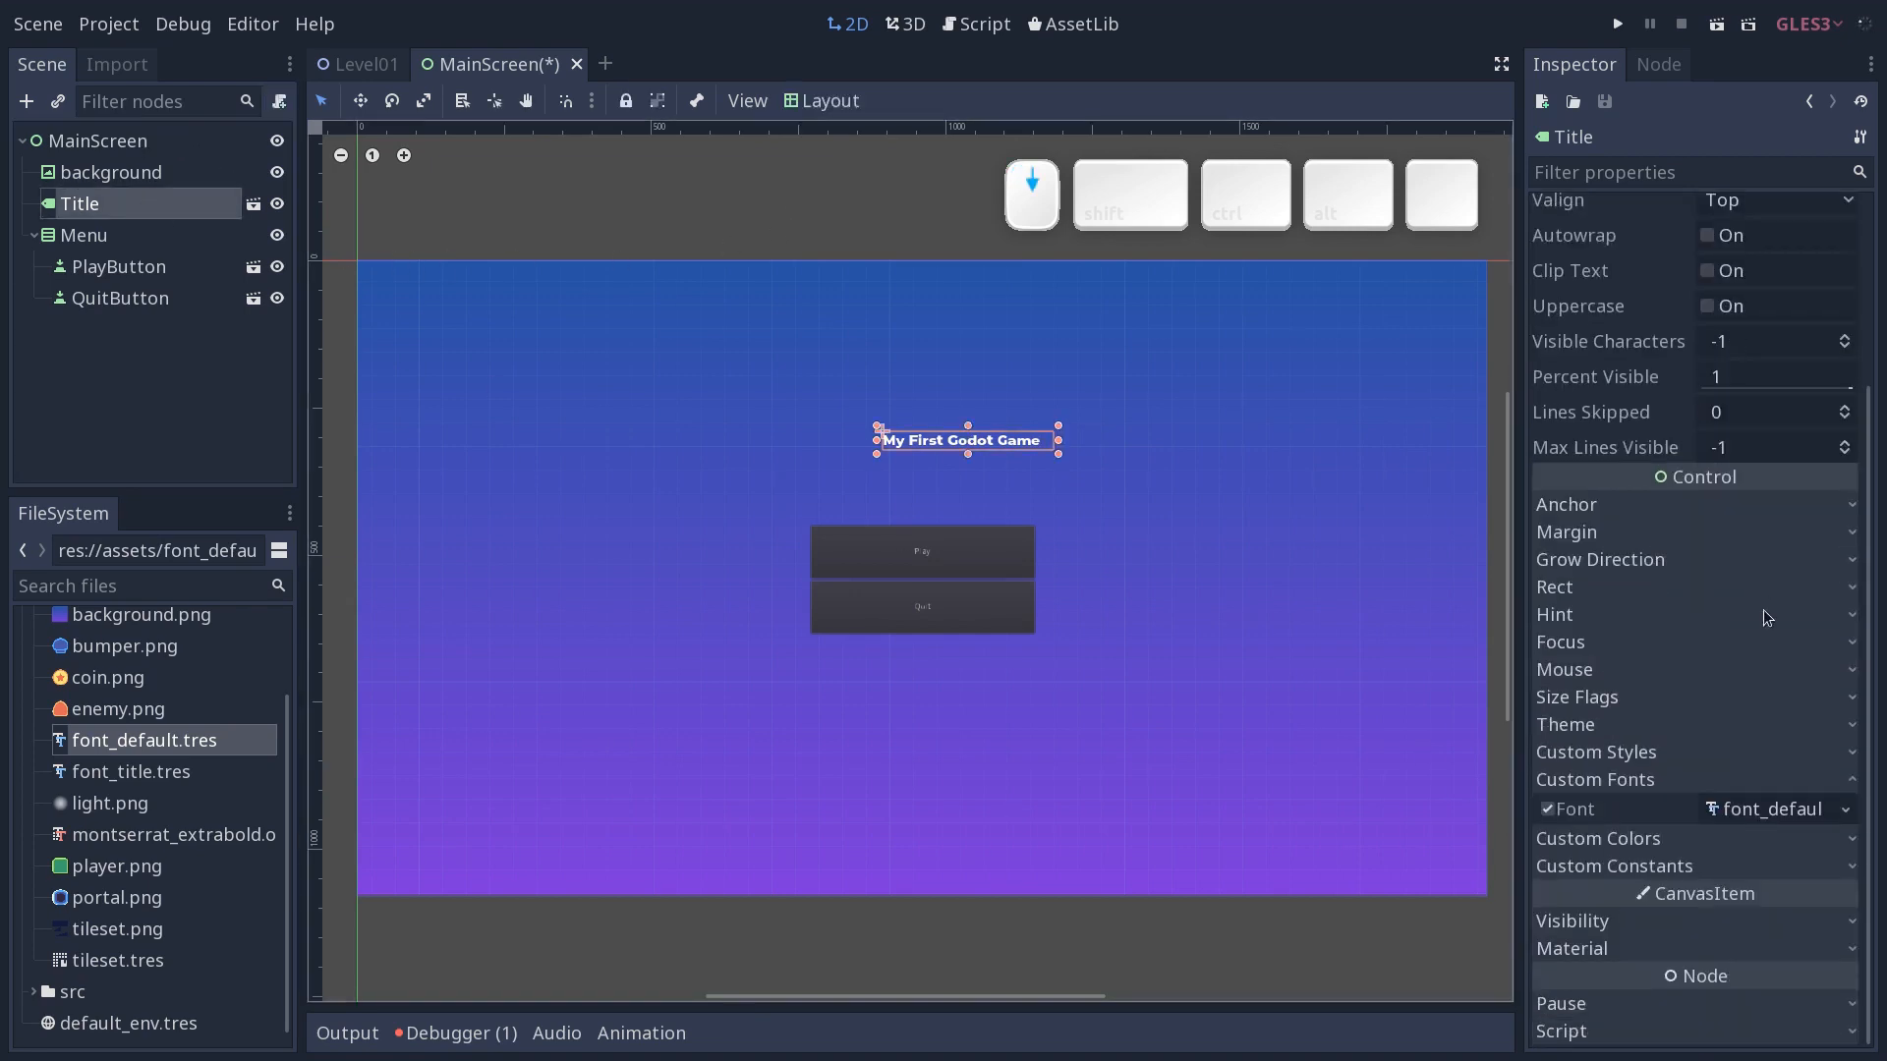
left_click(1548, 809)
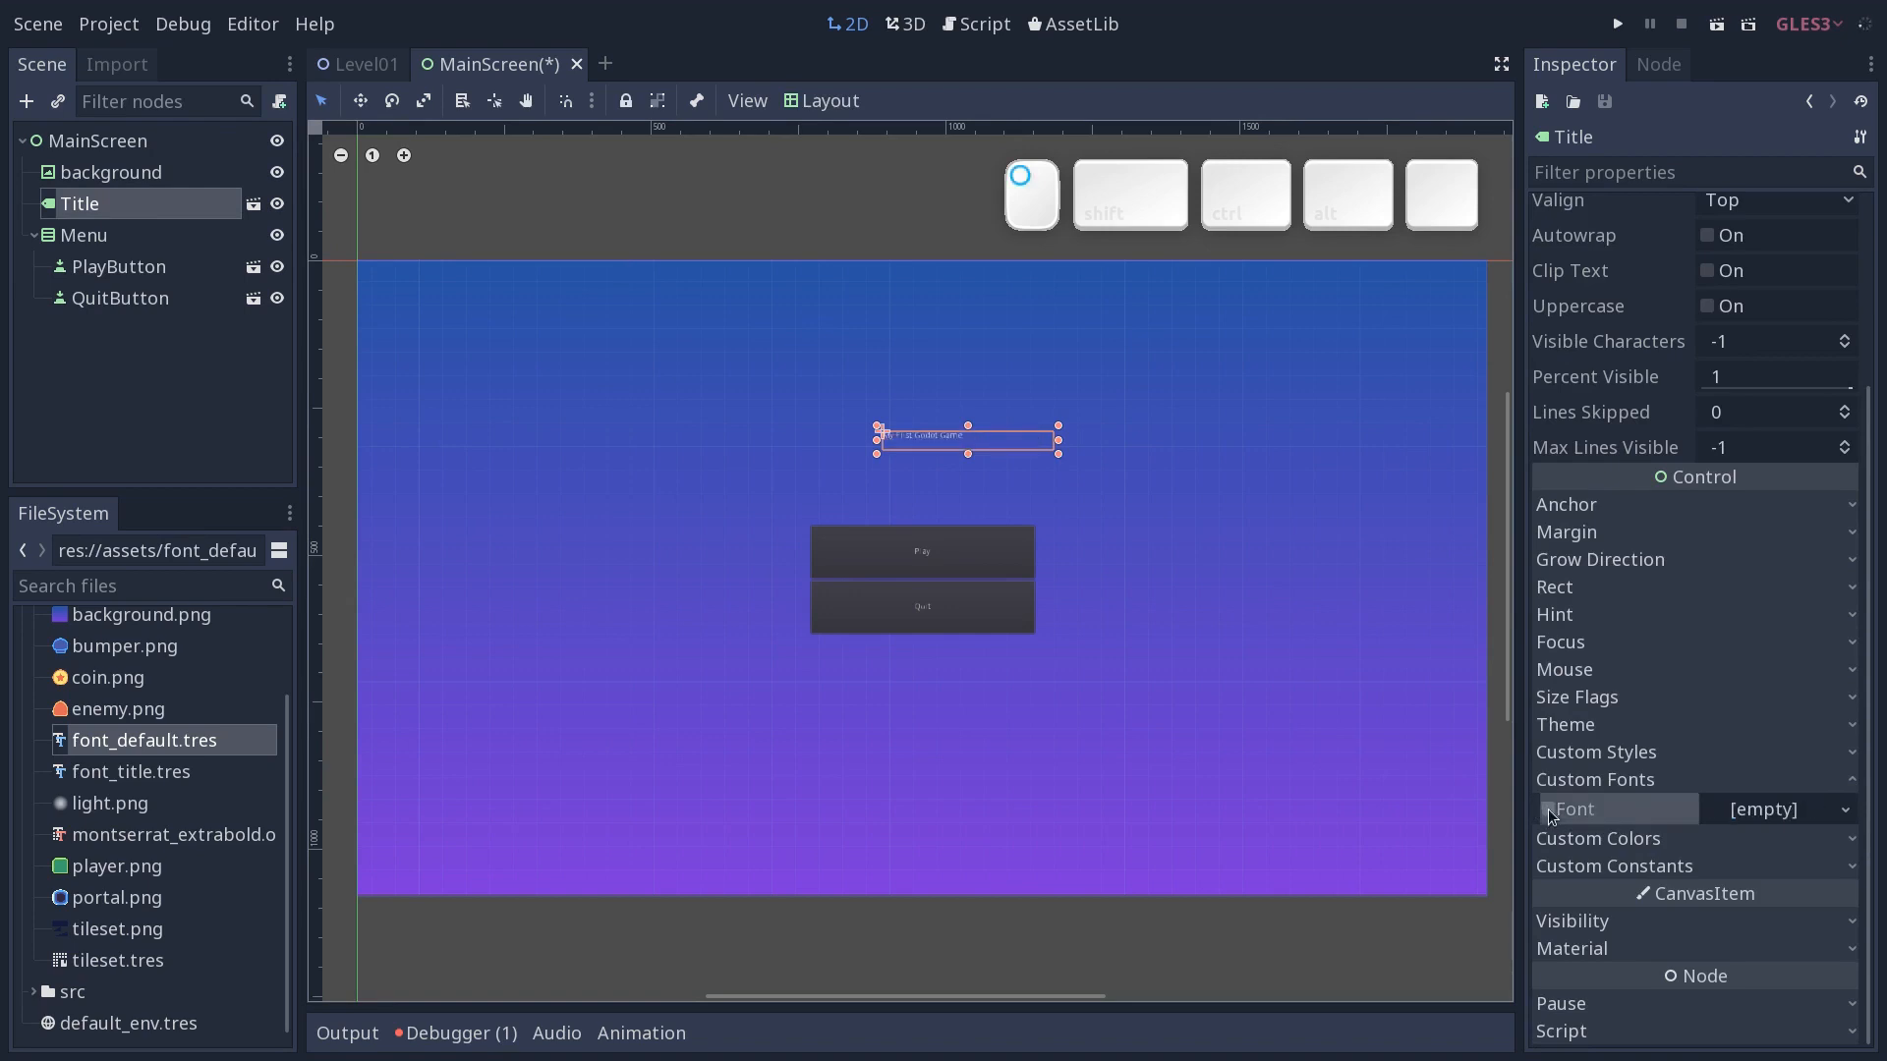
left_click(1592, 783)
key("ctrl+z")
key("ctrl+shift+s")
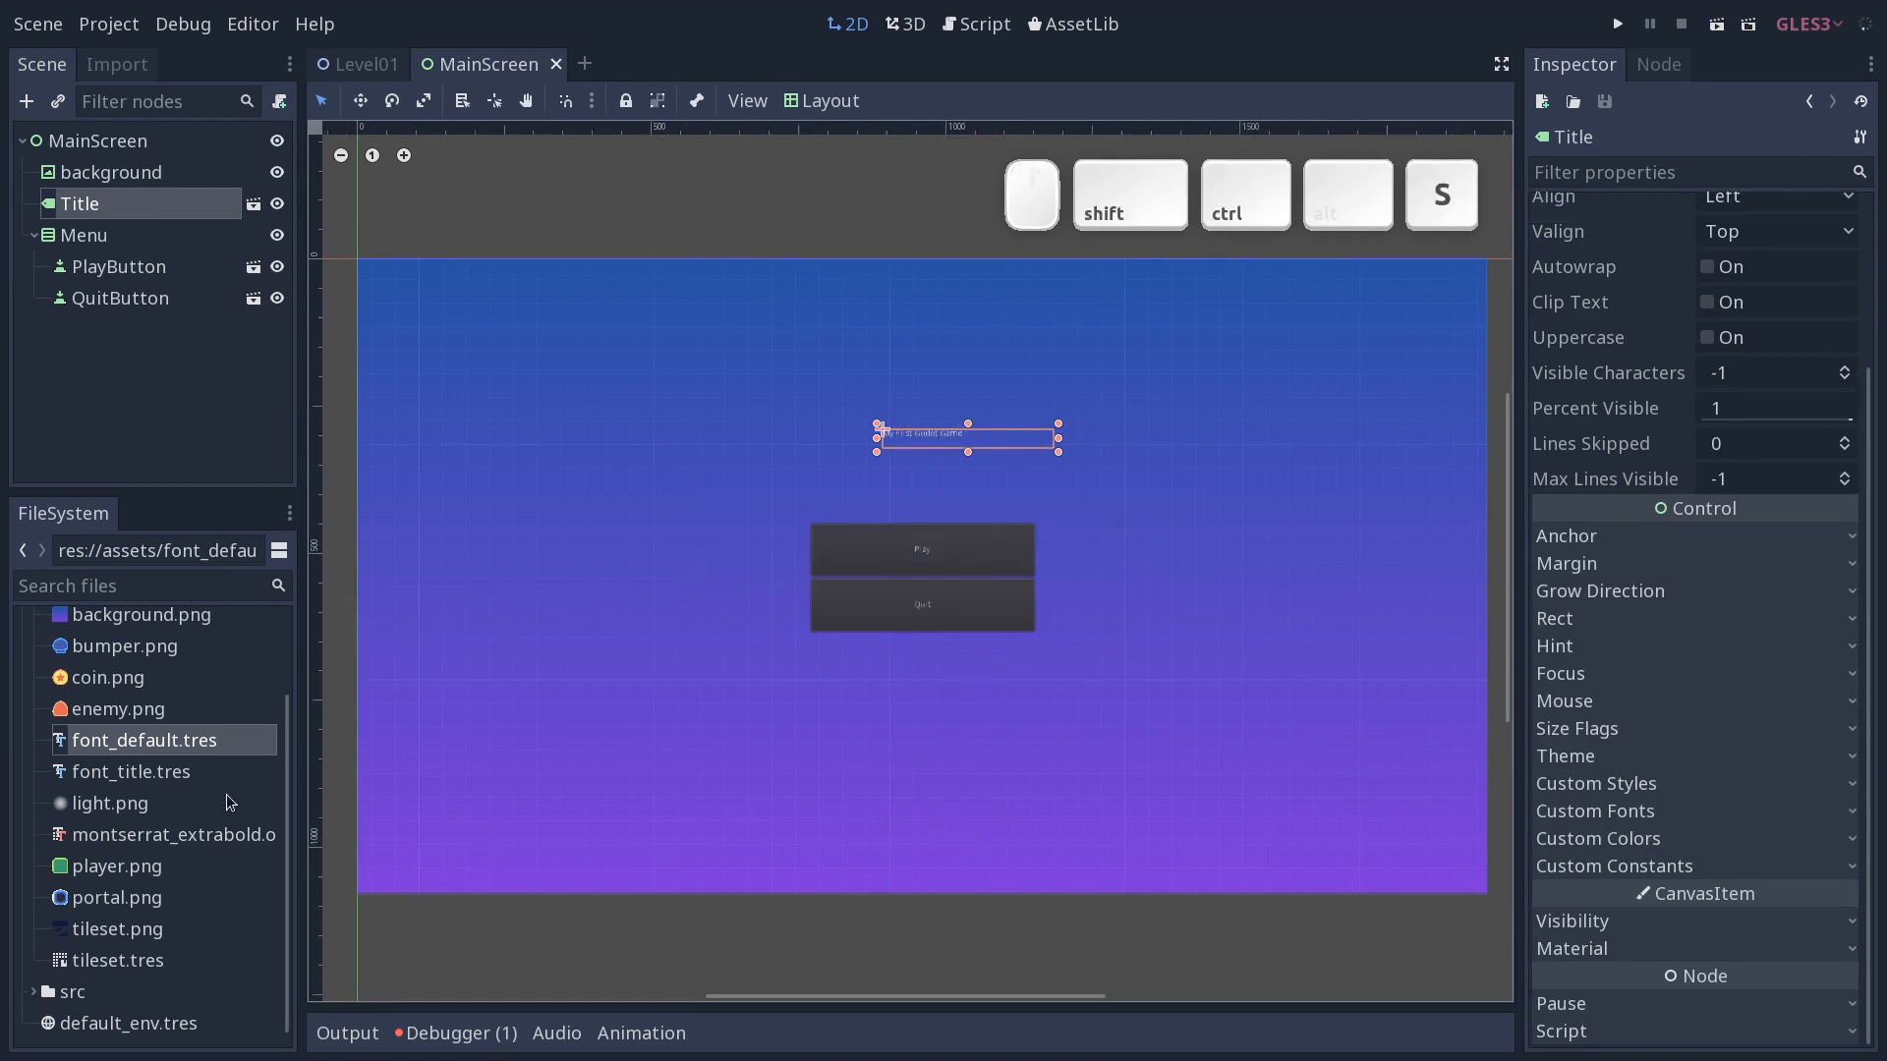
left_click(929, 390)
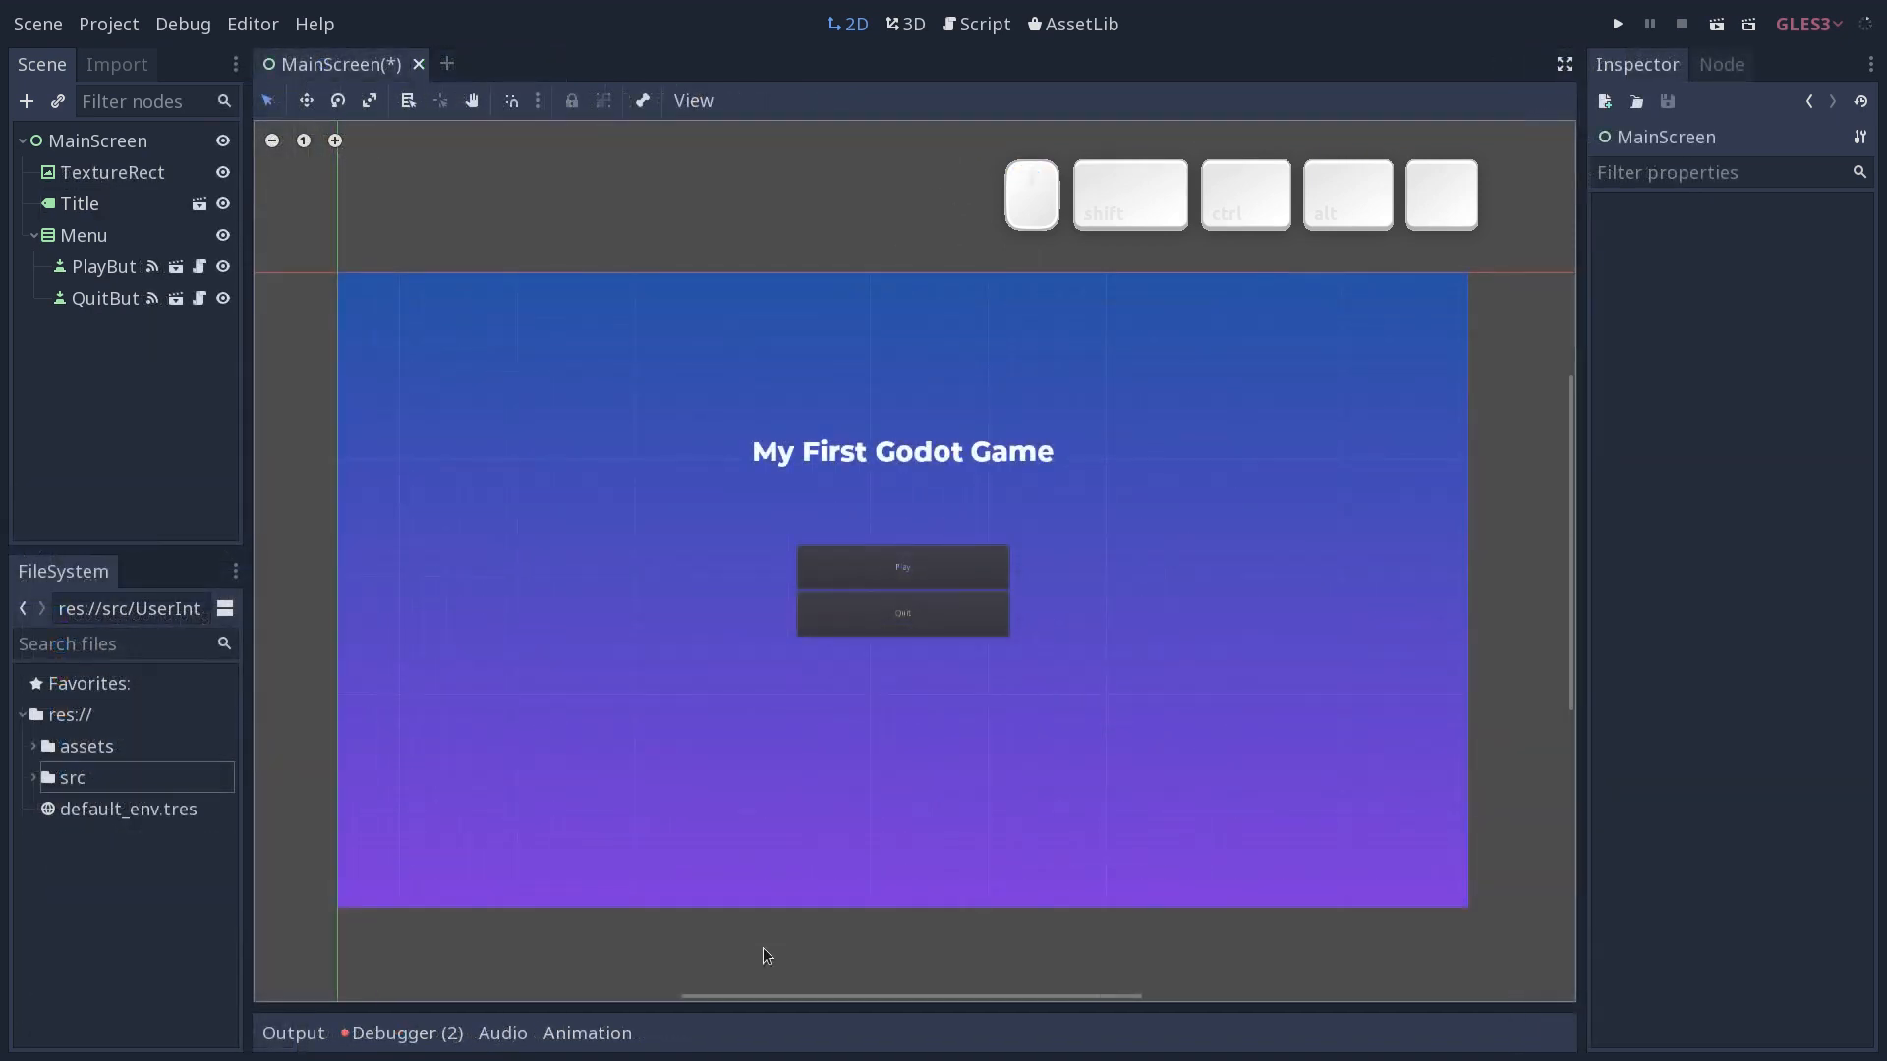
Assign ui_theme.tres from the assets folder as the theme of the MainScreen node.
left_click(32, 748)
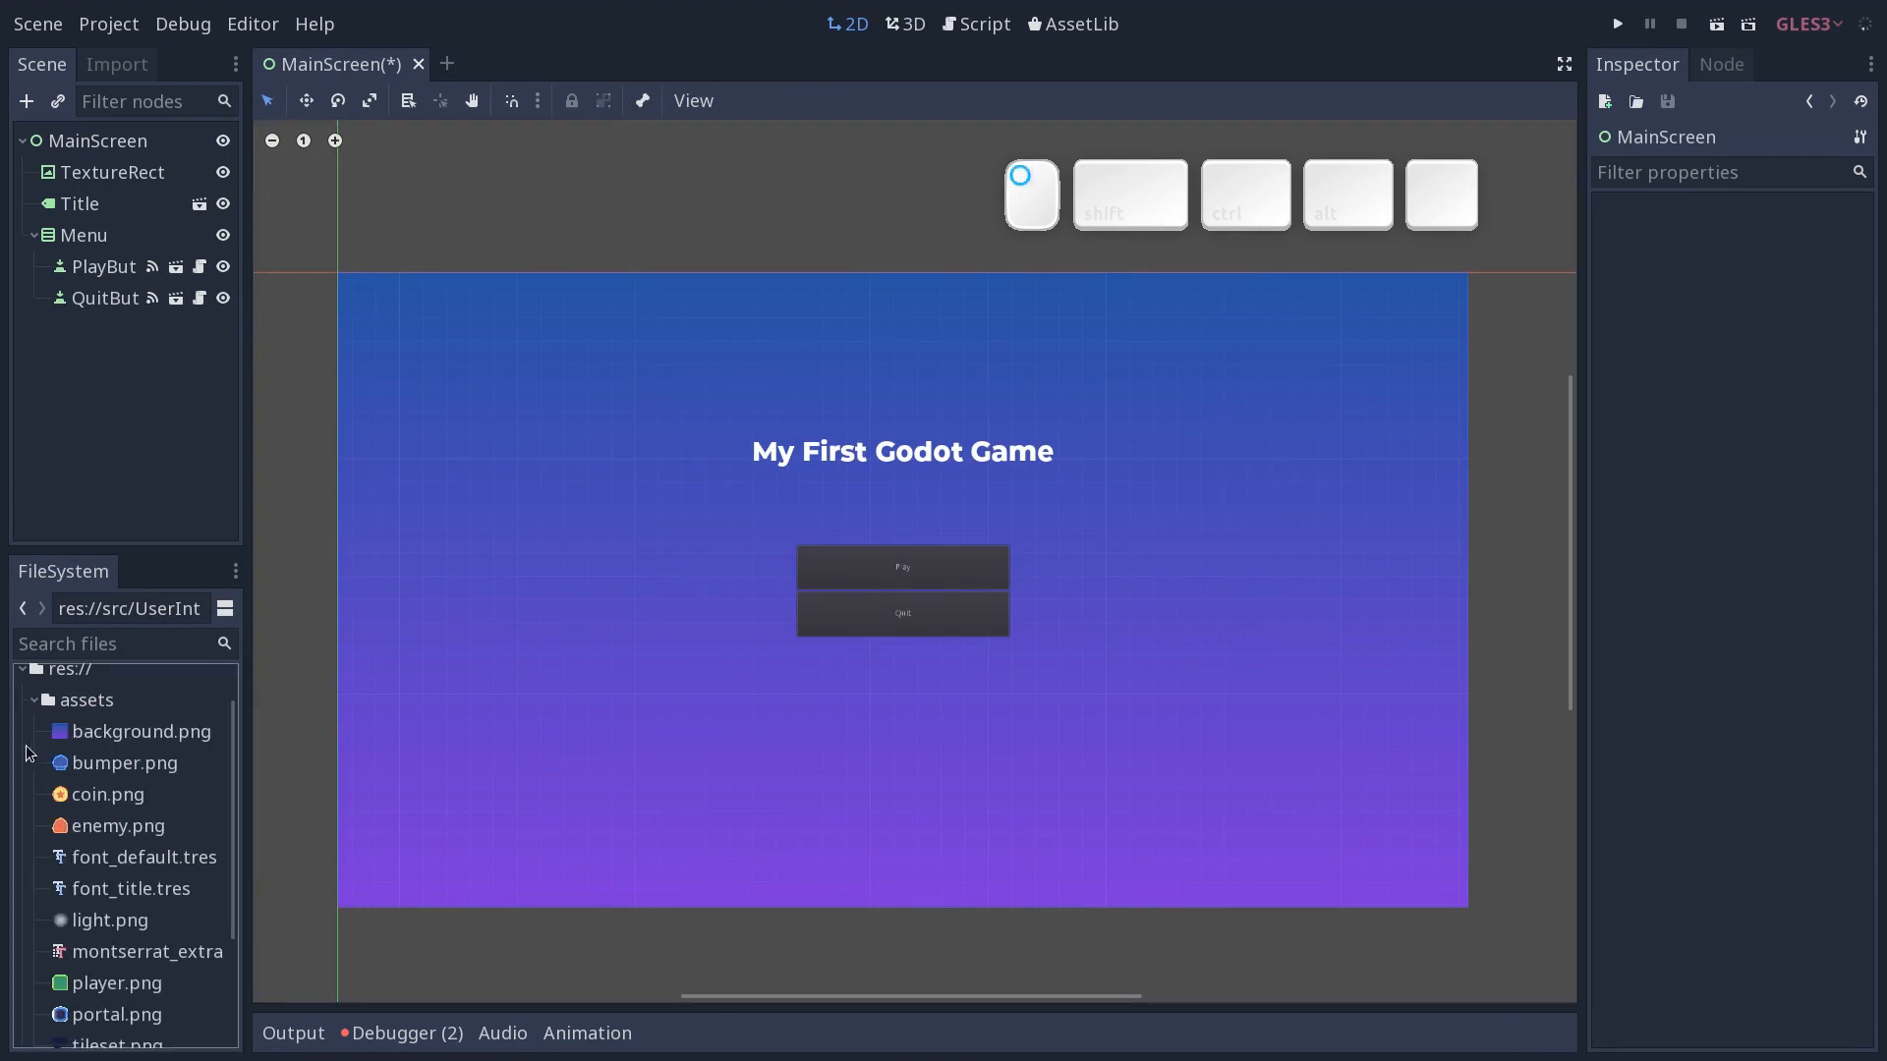
left_click(99, 140)
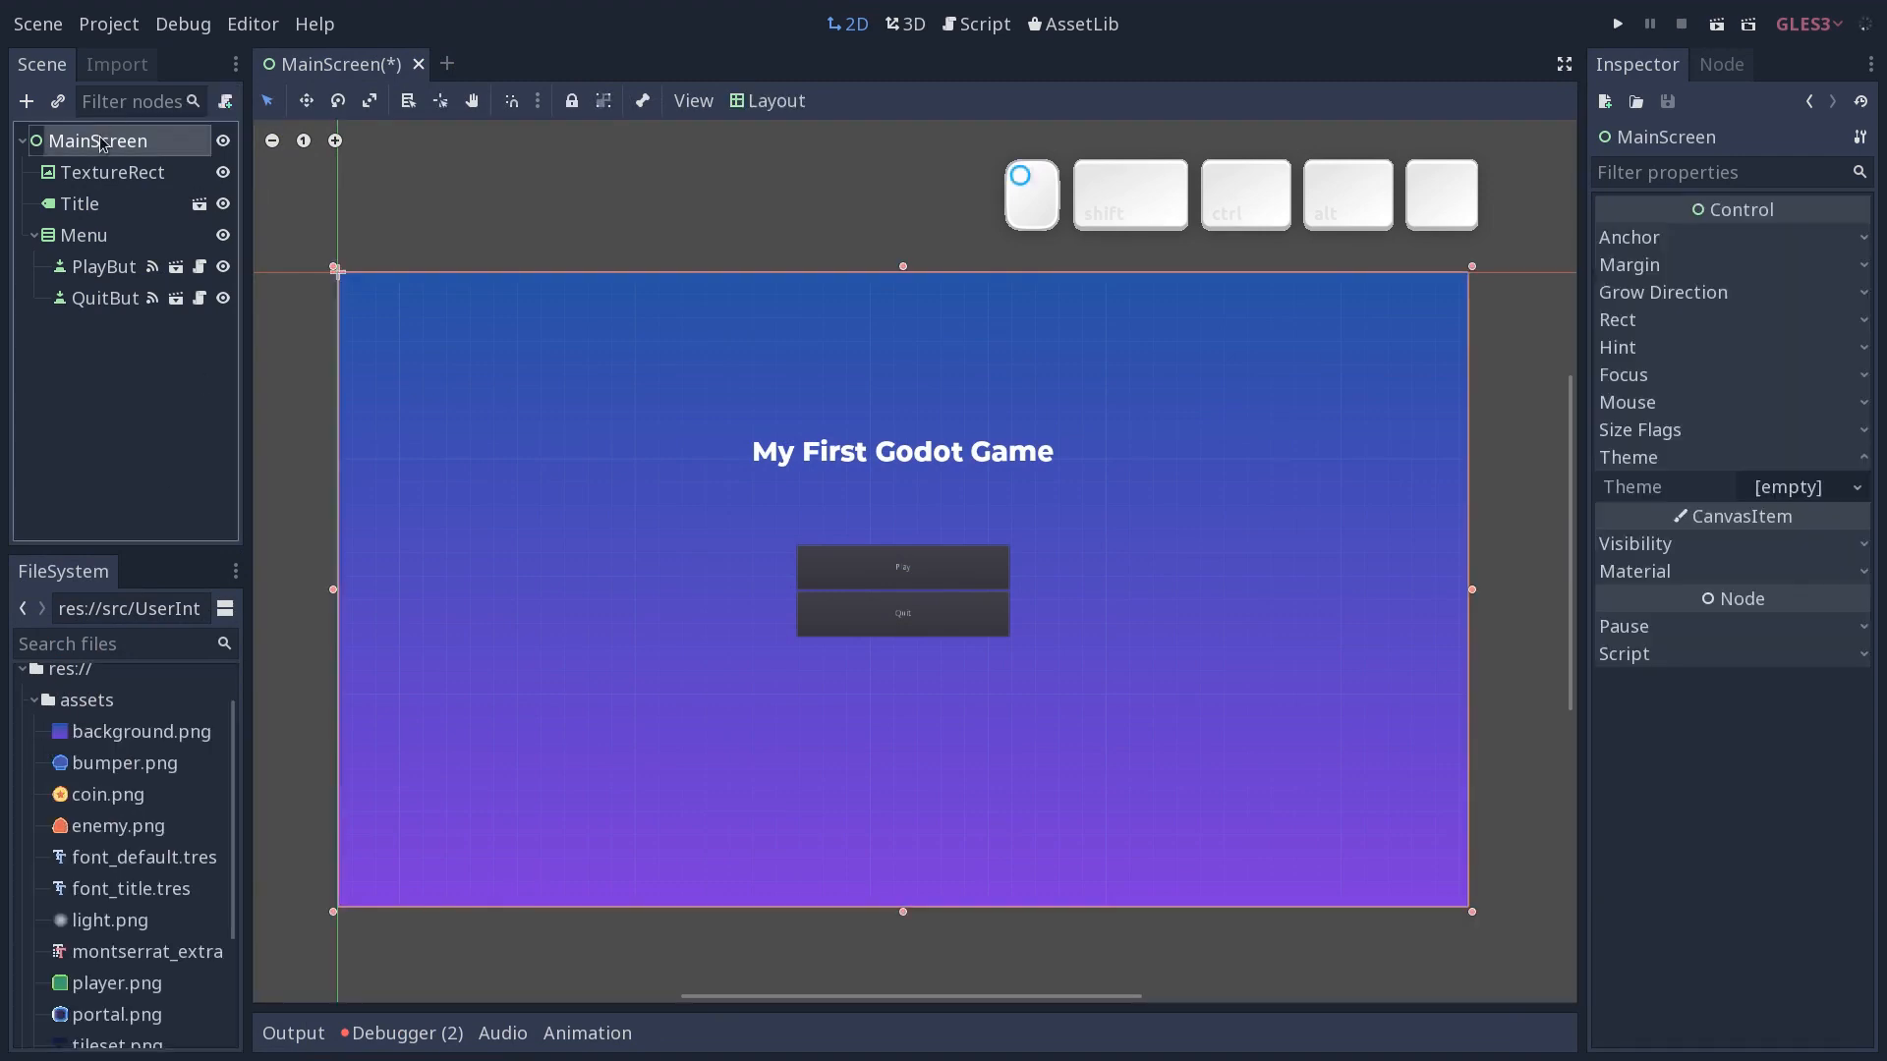
left_click(1643, 491)
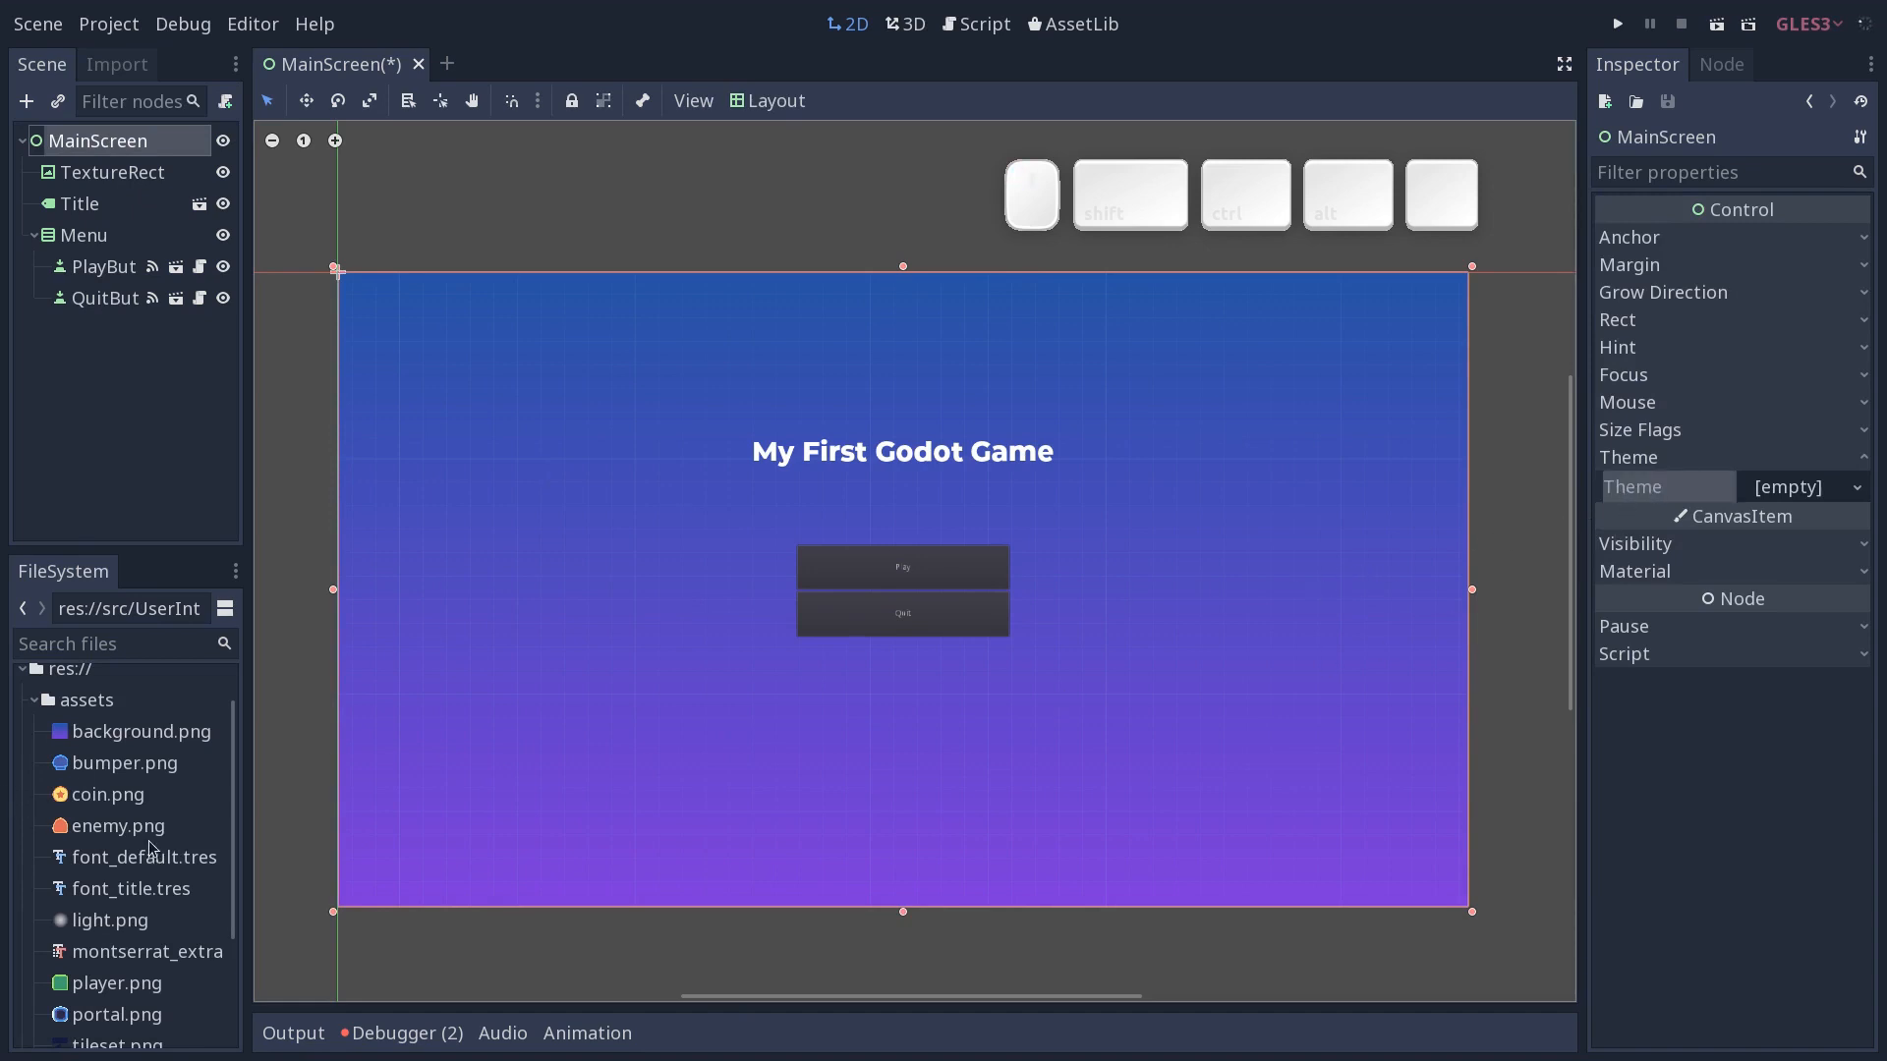
scroll(150, 847, "down", 3)
left_click(155, 968)
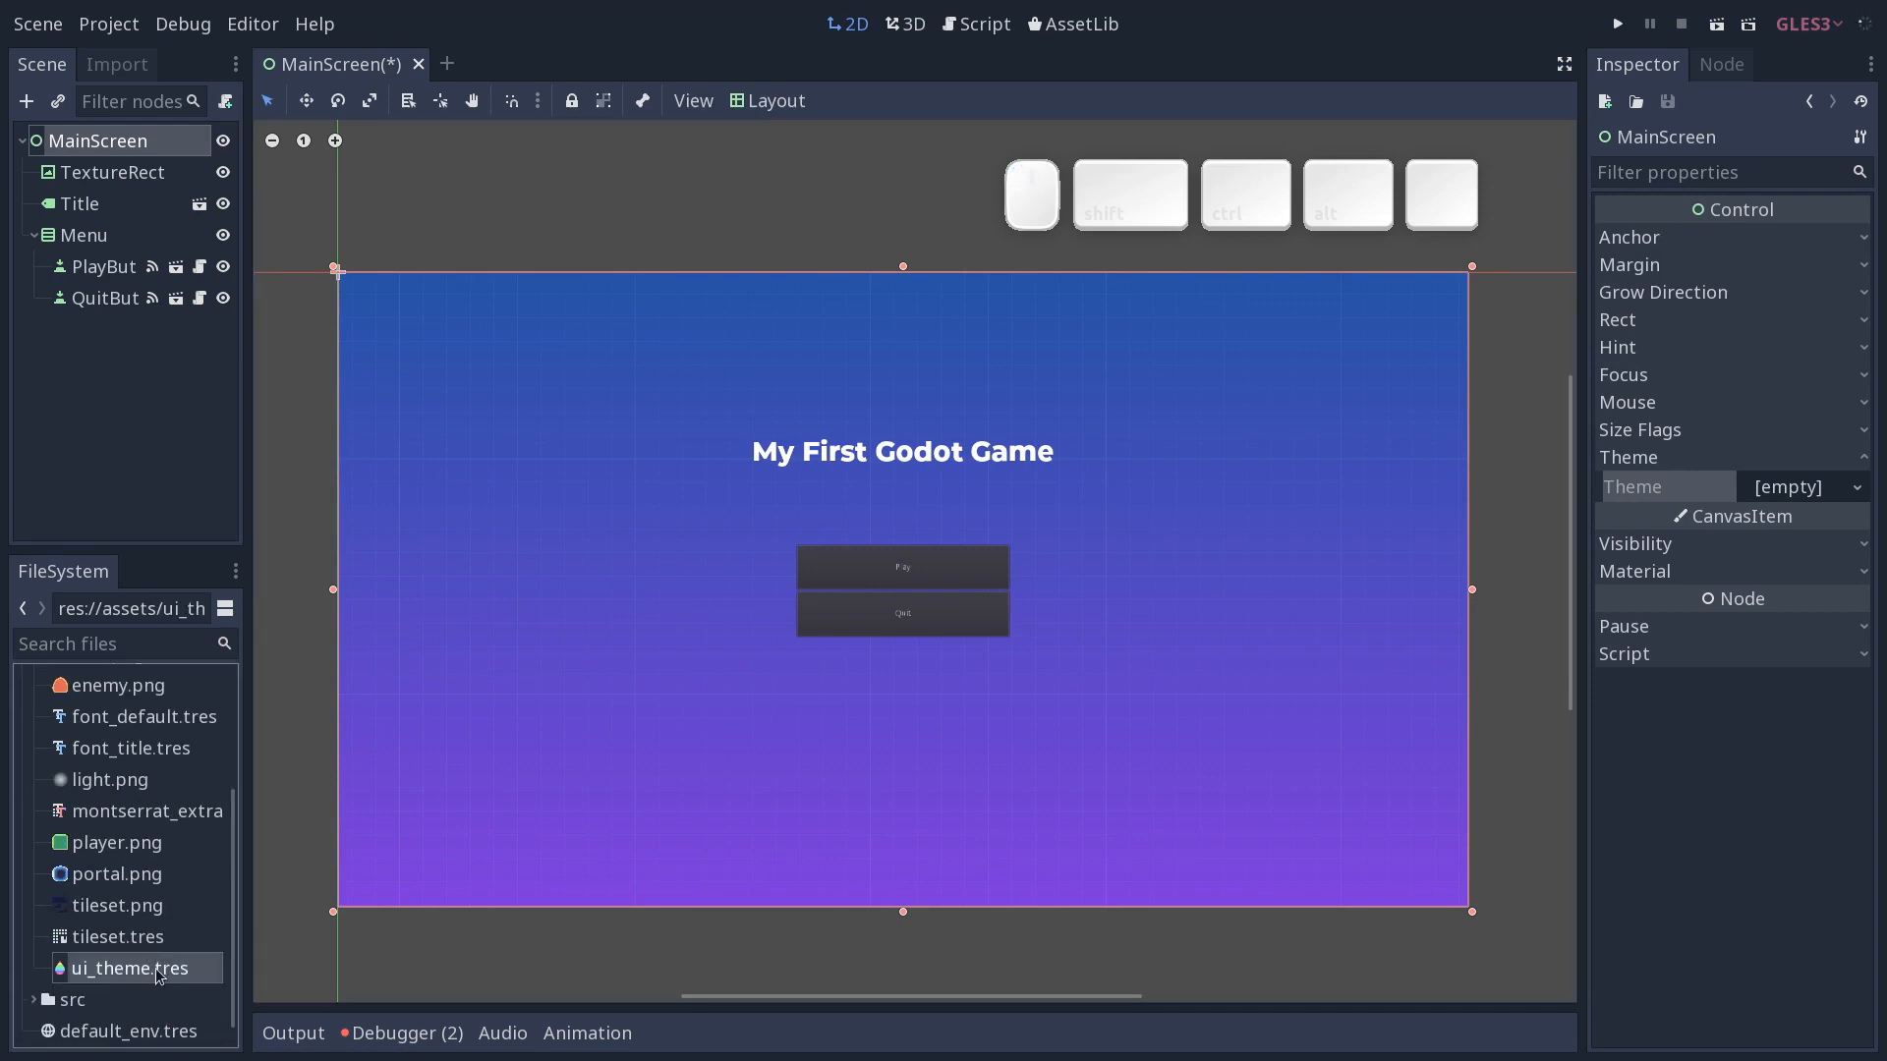
left_click_drag(155, 970, 1798, 486)
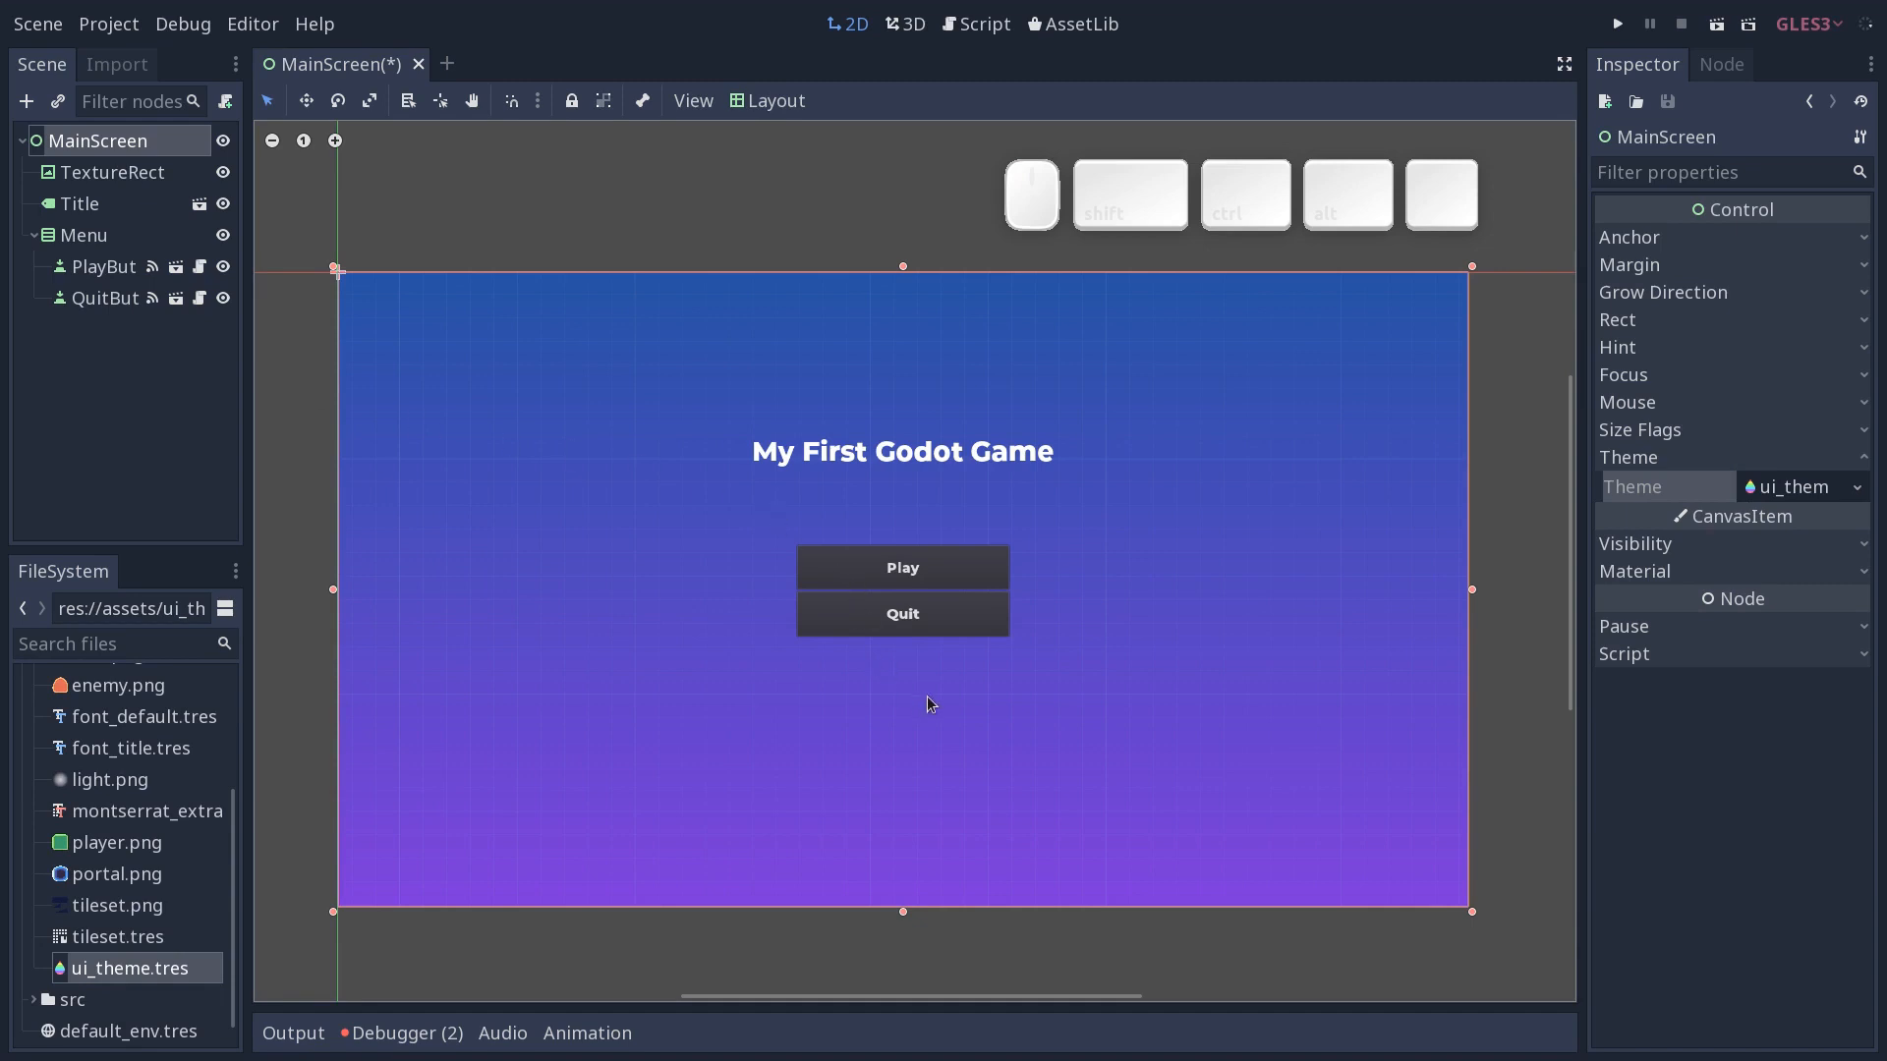
Open the MainScreen theme resource and examine the font it uses as its default.
left_click(1777, 489)
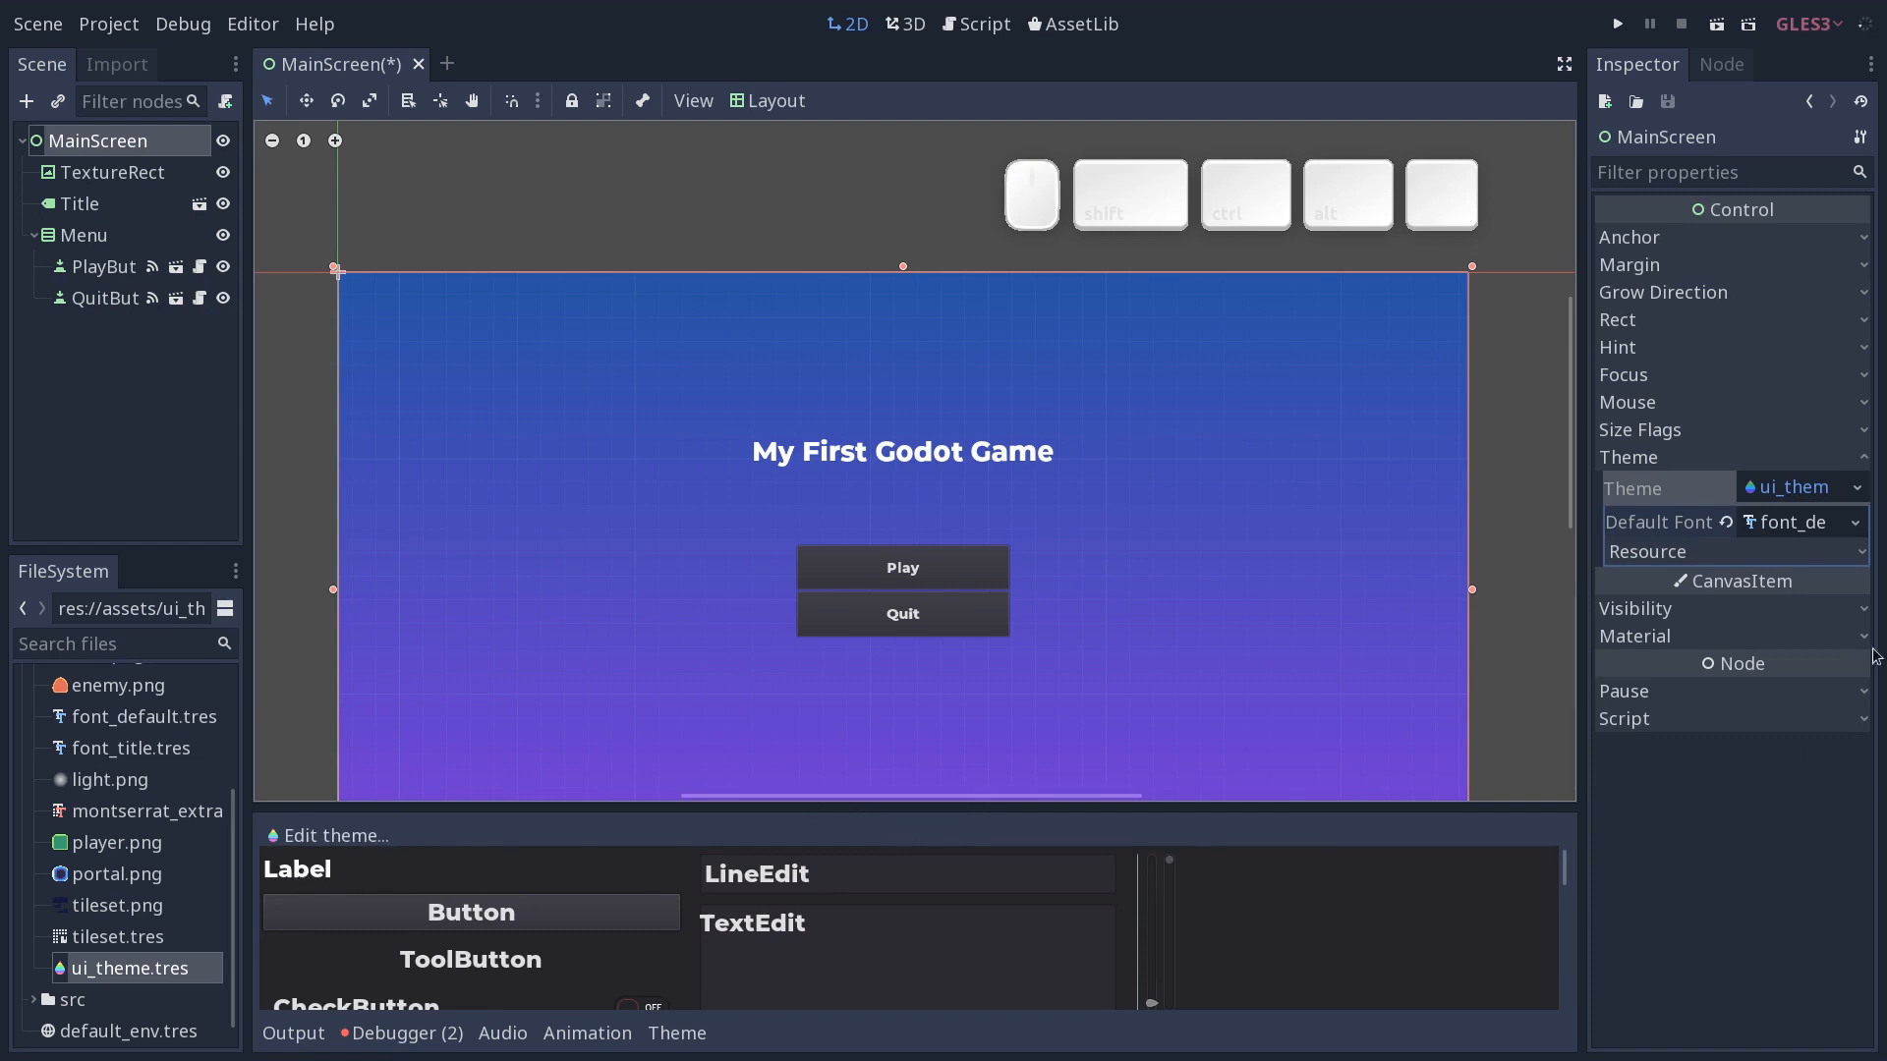
left_click(1795, 524)
left_click(1799, 526)
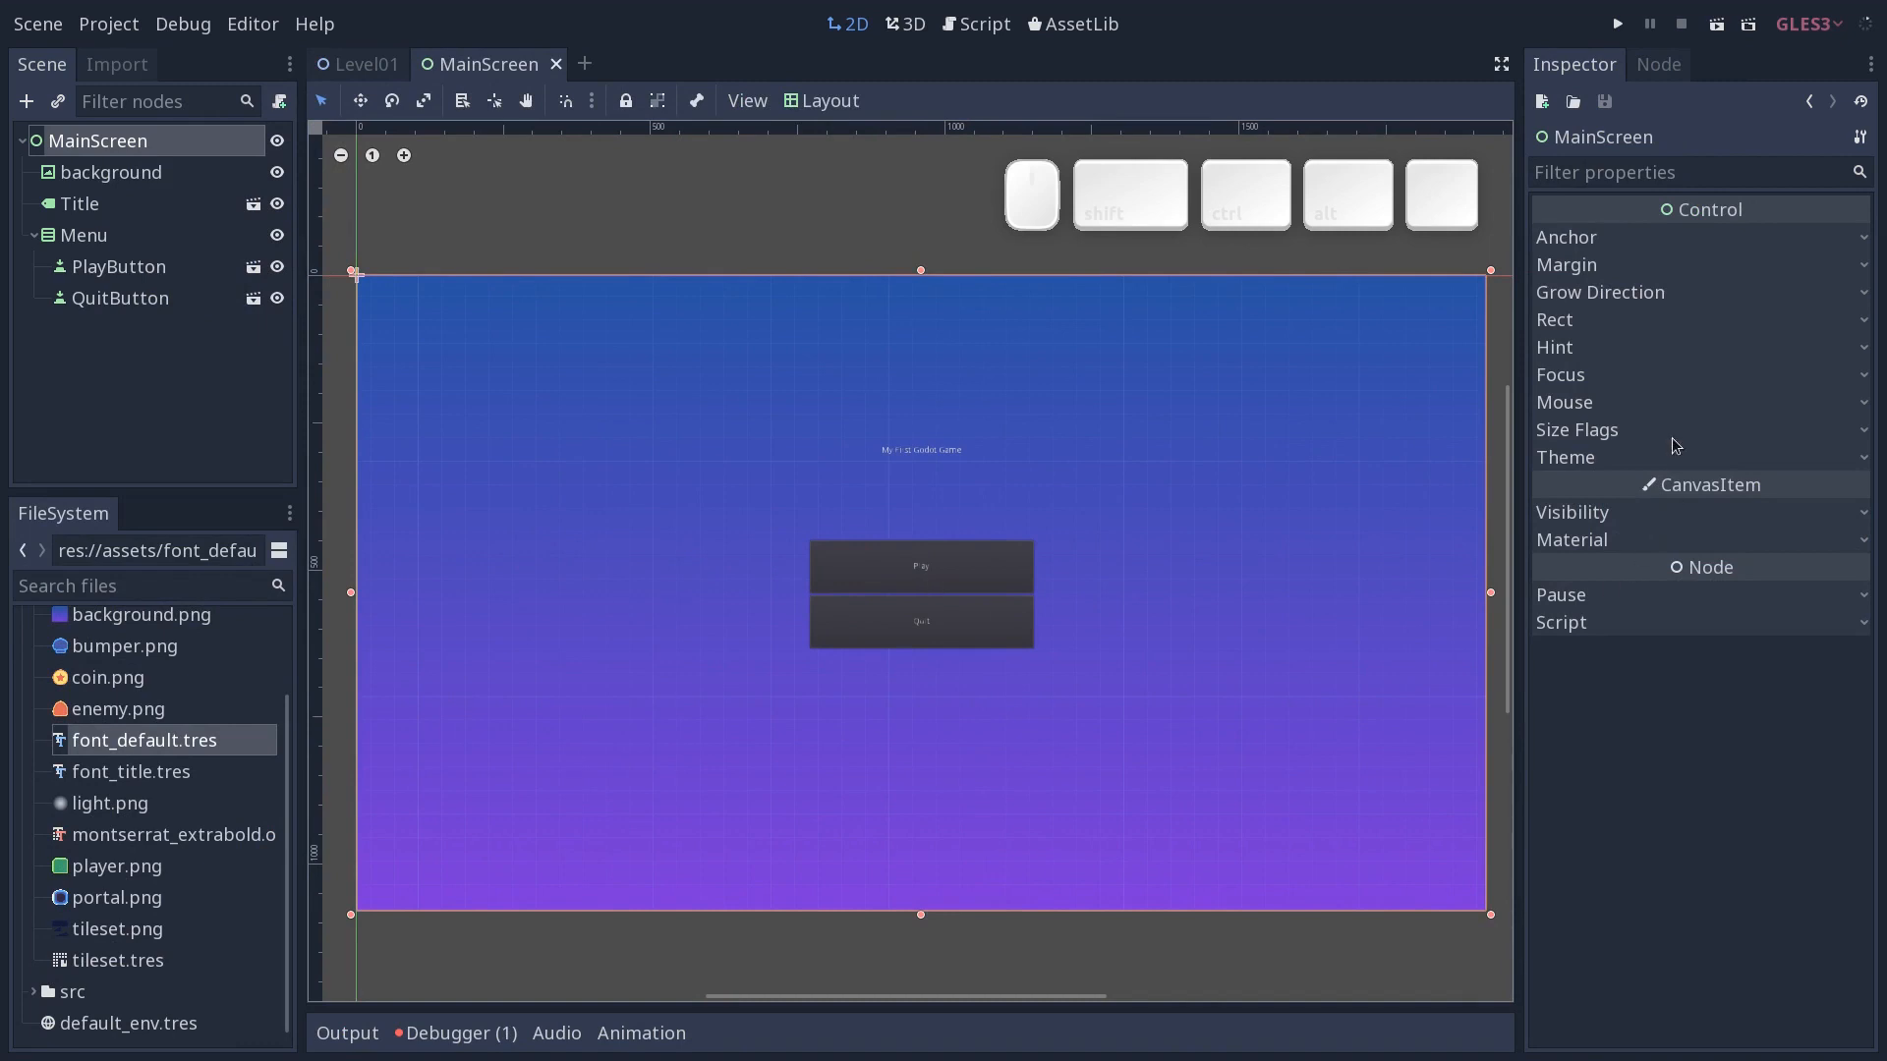
Create a new DynamicFont resource, expand its Settings section and widen the FileSystem dock.
left_click(1542, 102)
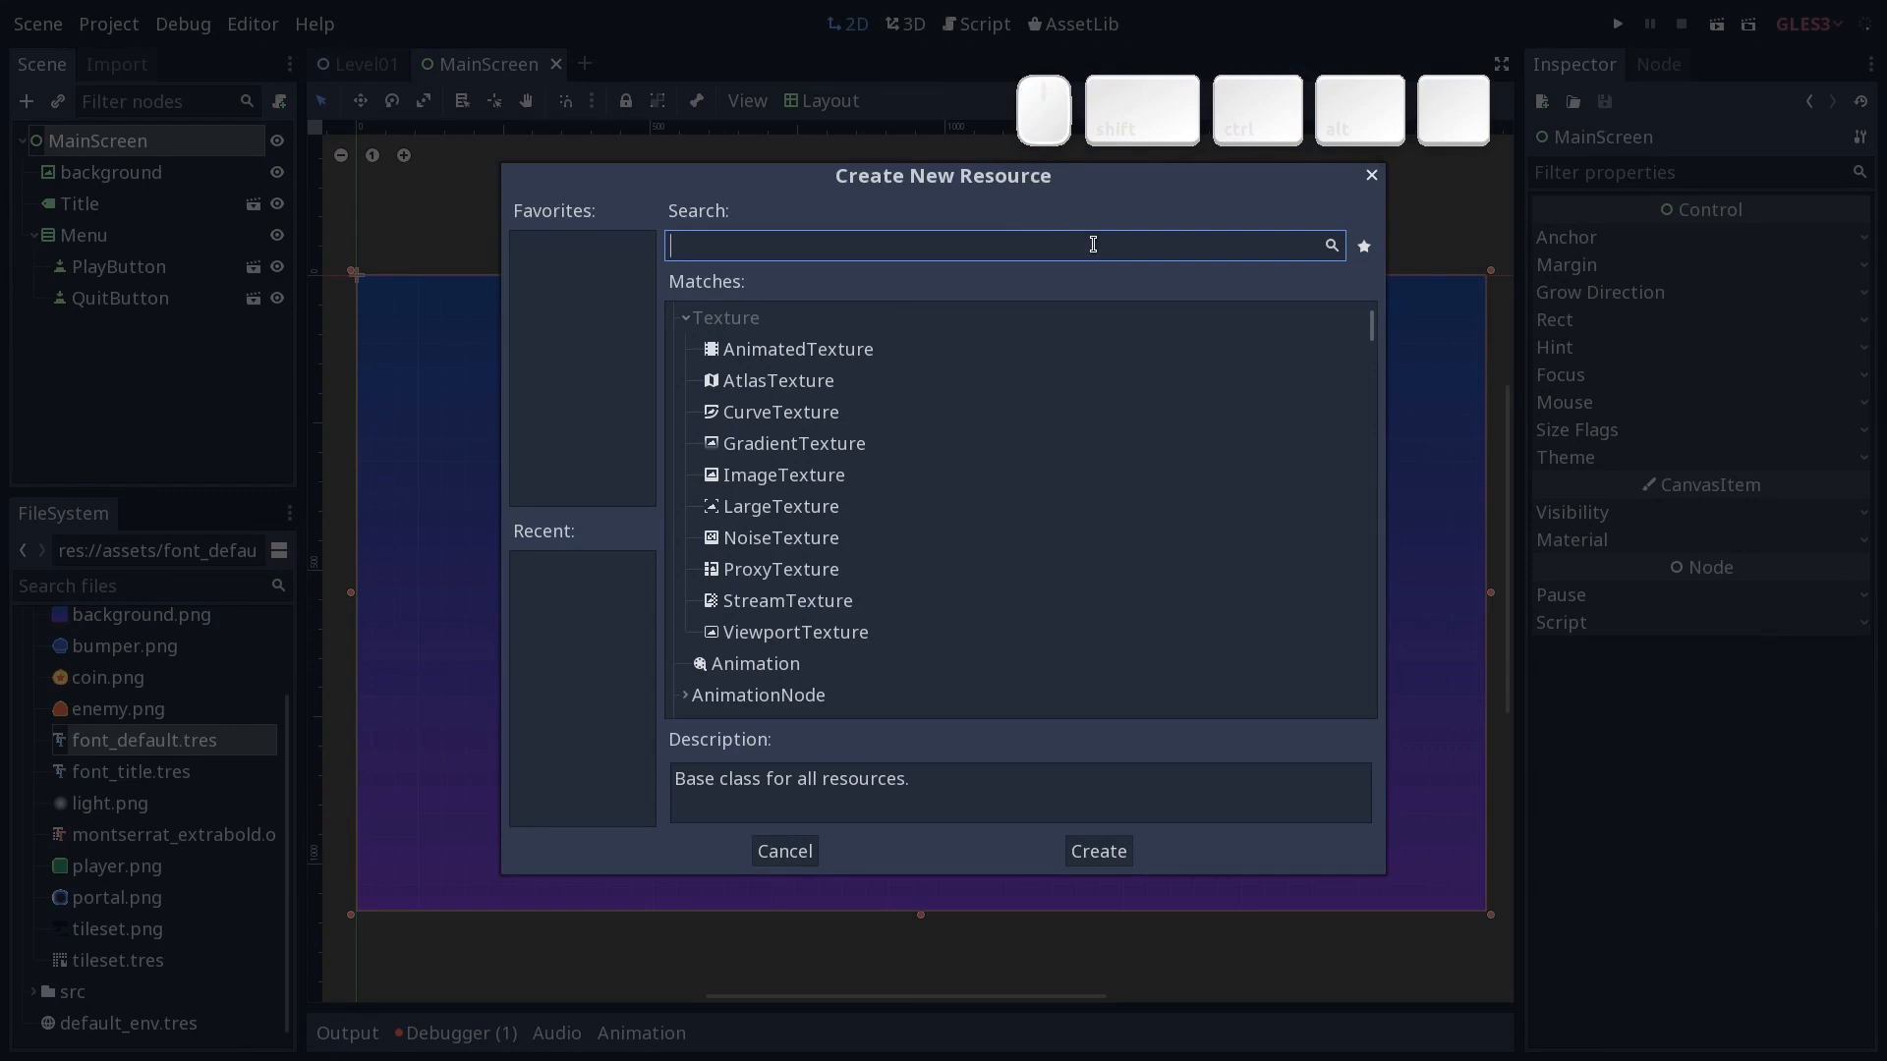
type("font")
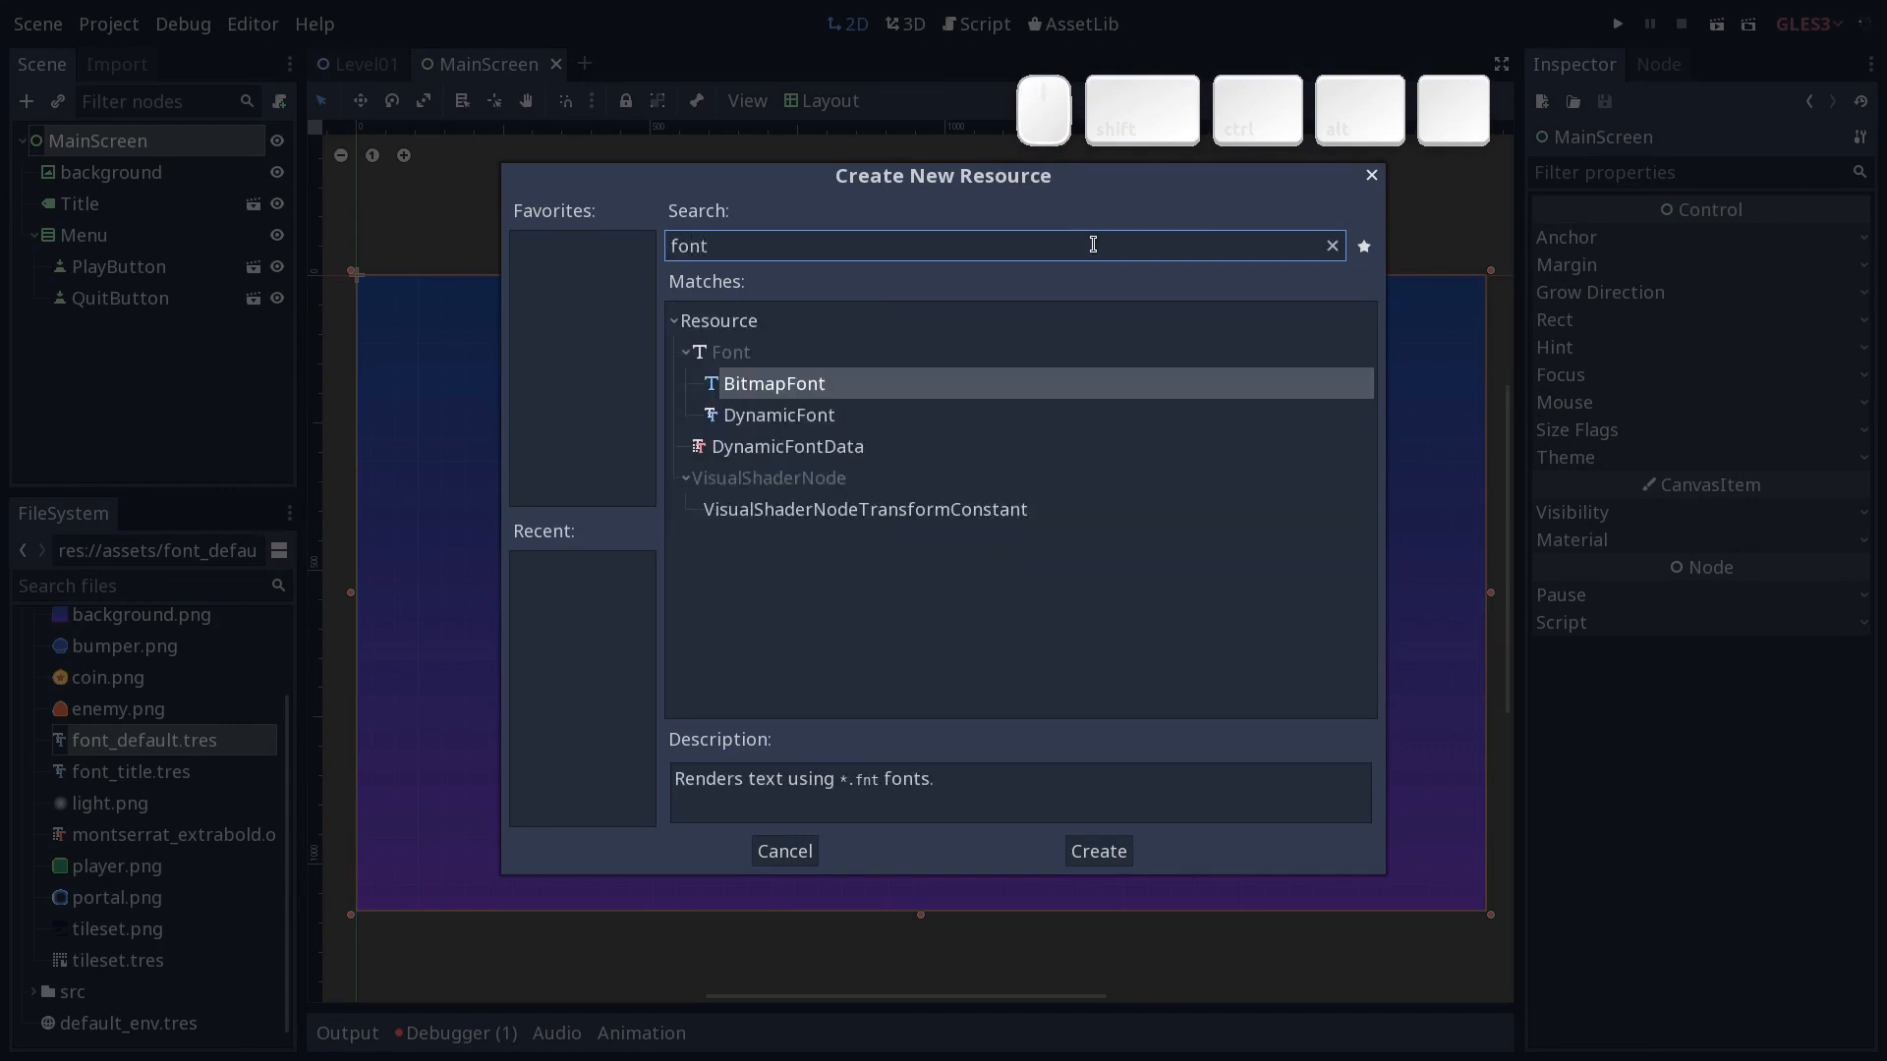
left_click(775, 414)
left_click(1097, 849)
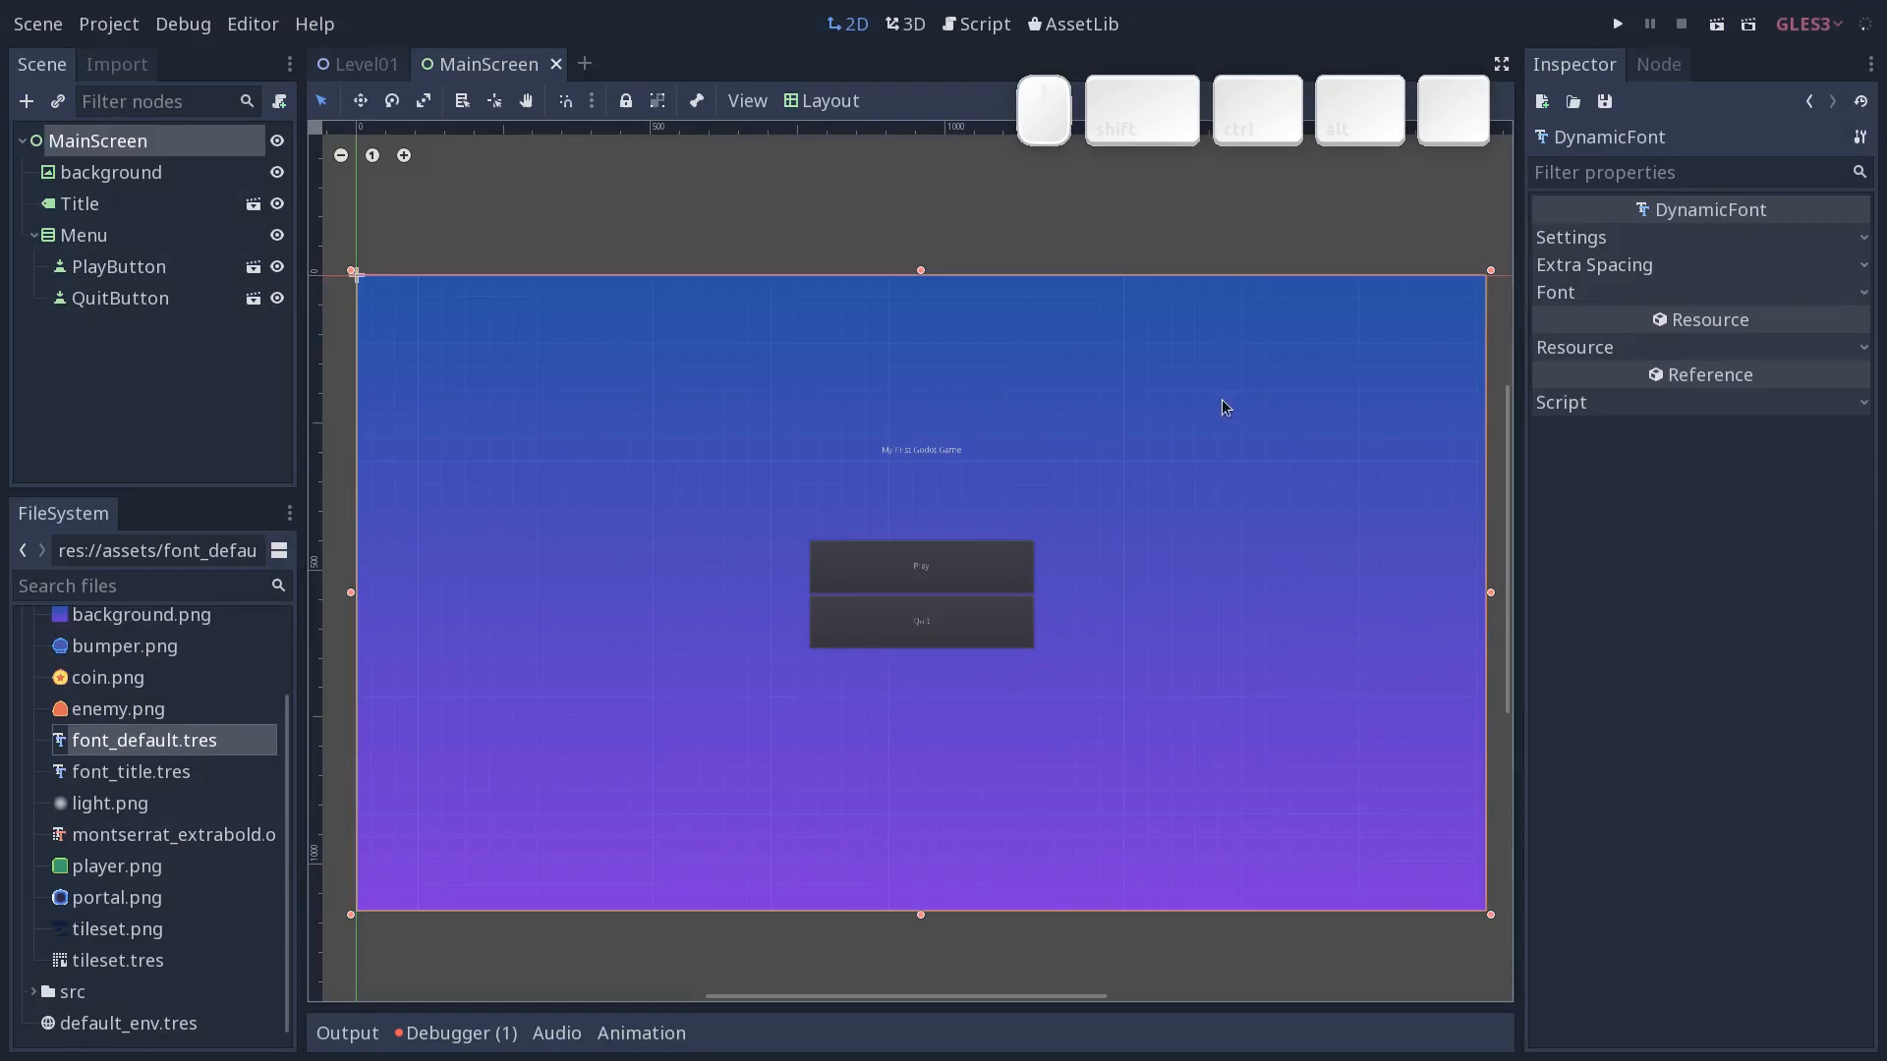
left_click(1644, 238)
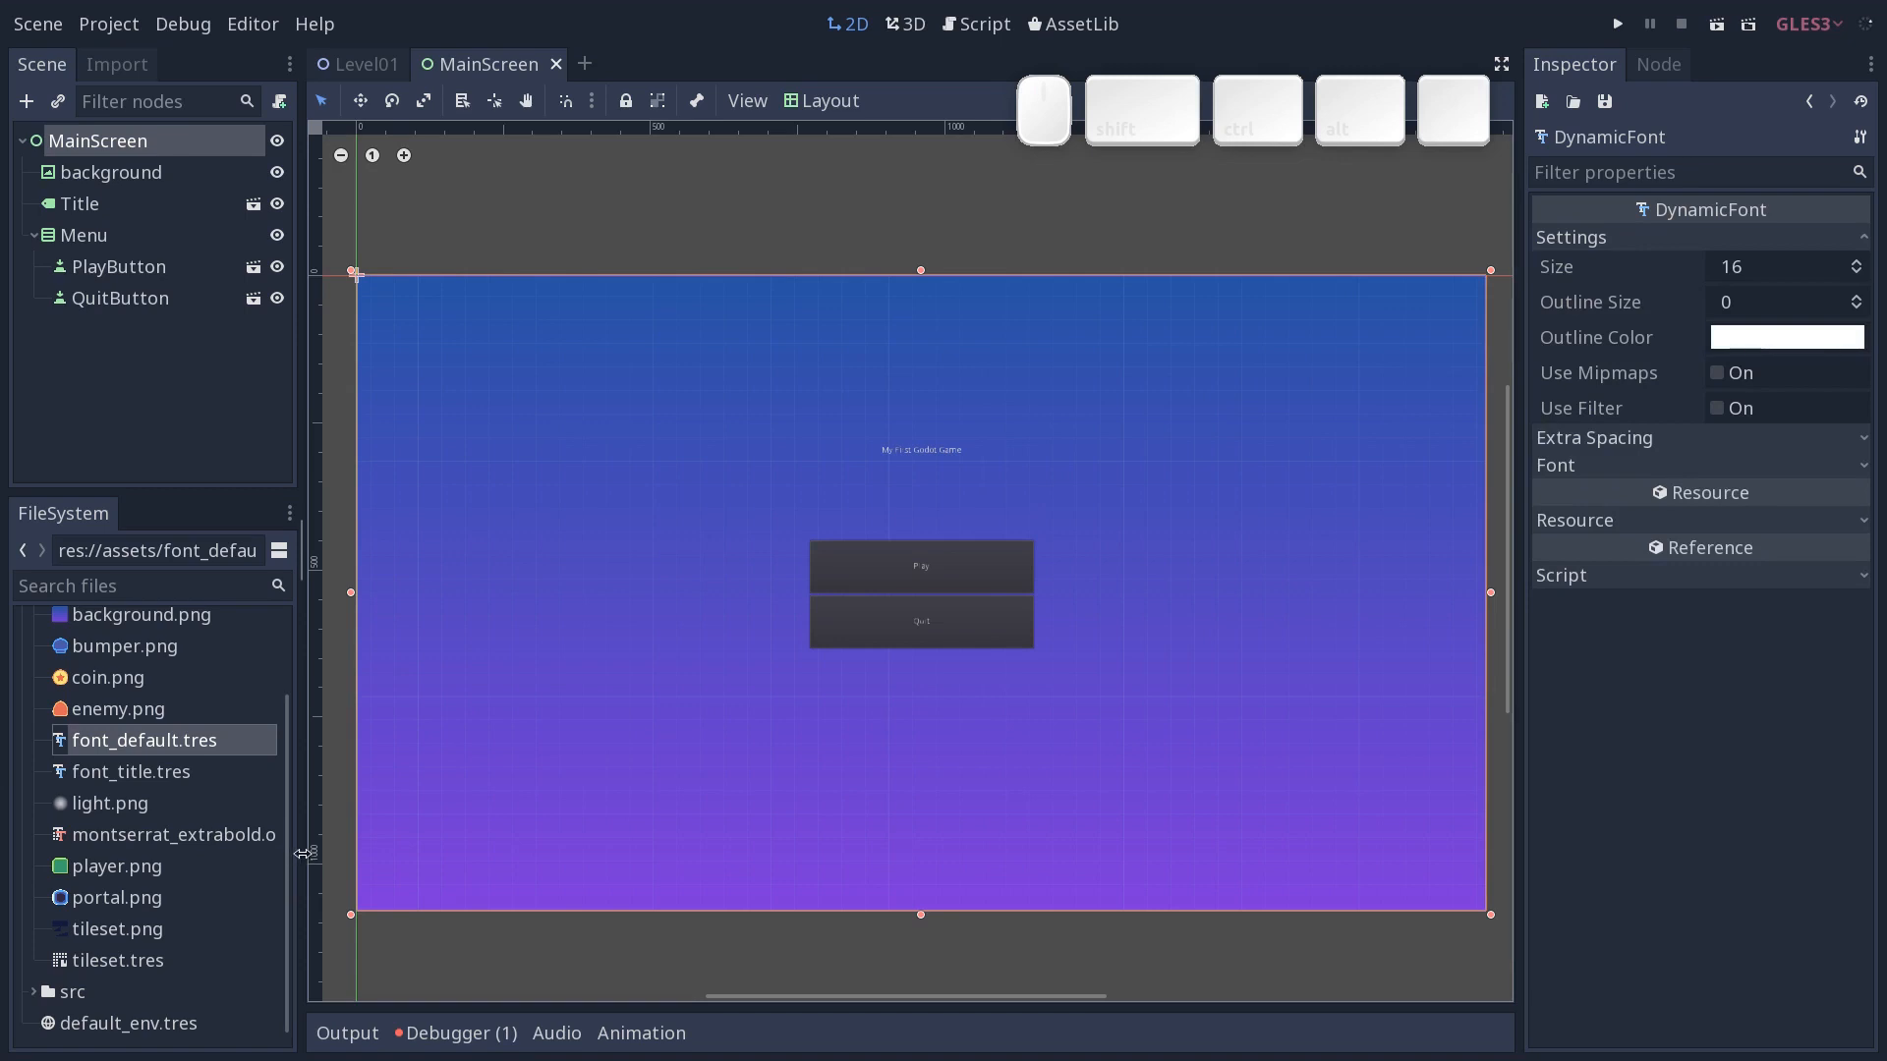
left_click_drag(301, 853, 351, 852)
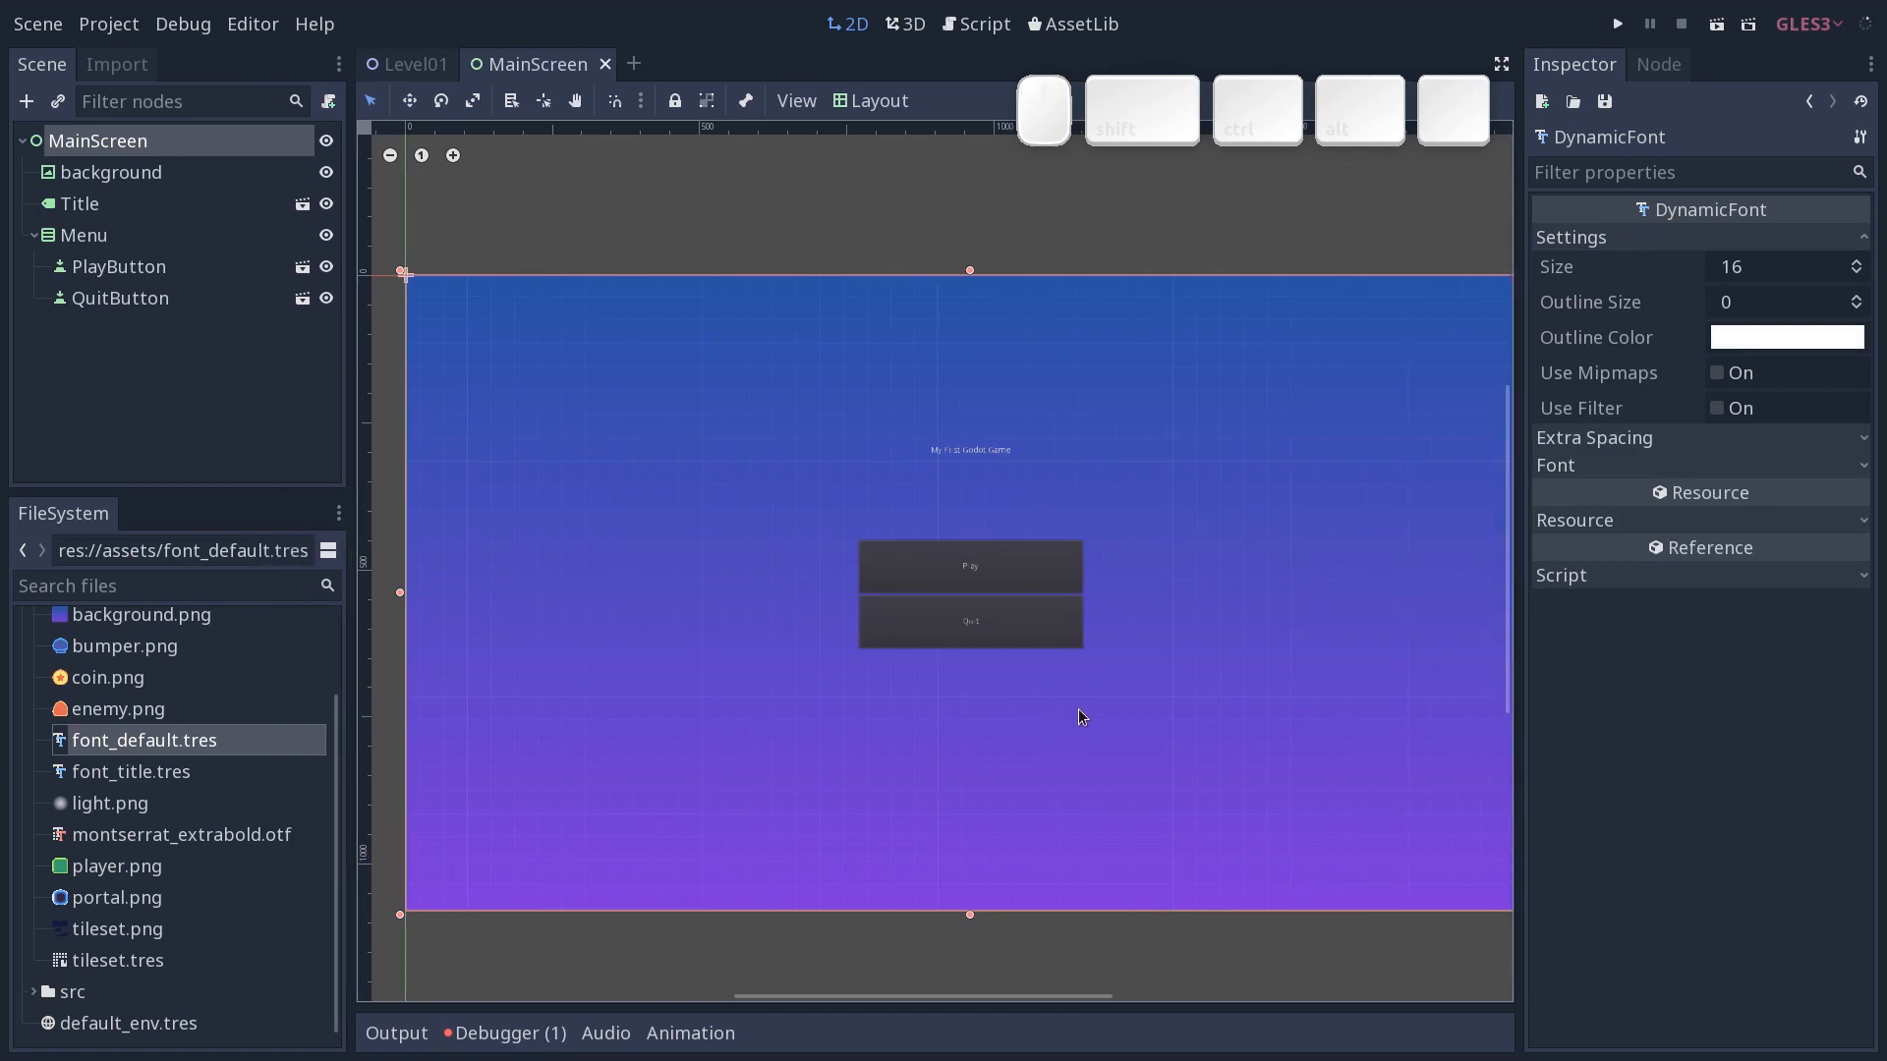
Switch to the system font viewer, preview the AlArabiya font and browse the installed fonts.
key("super")
type("font")
key("Return")
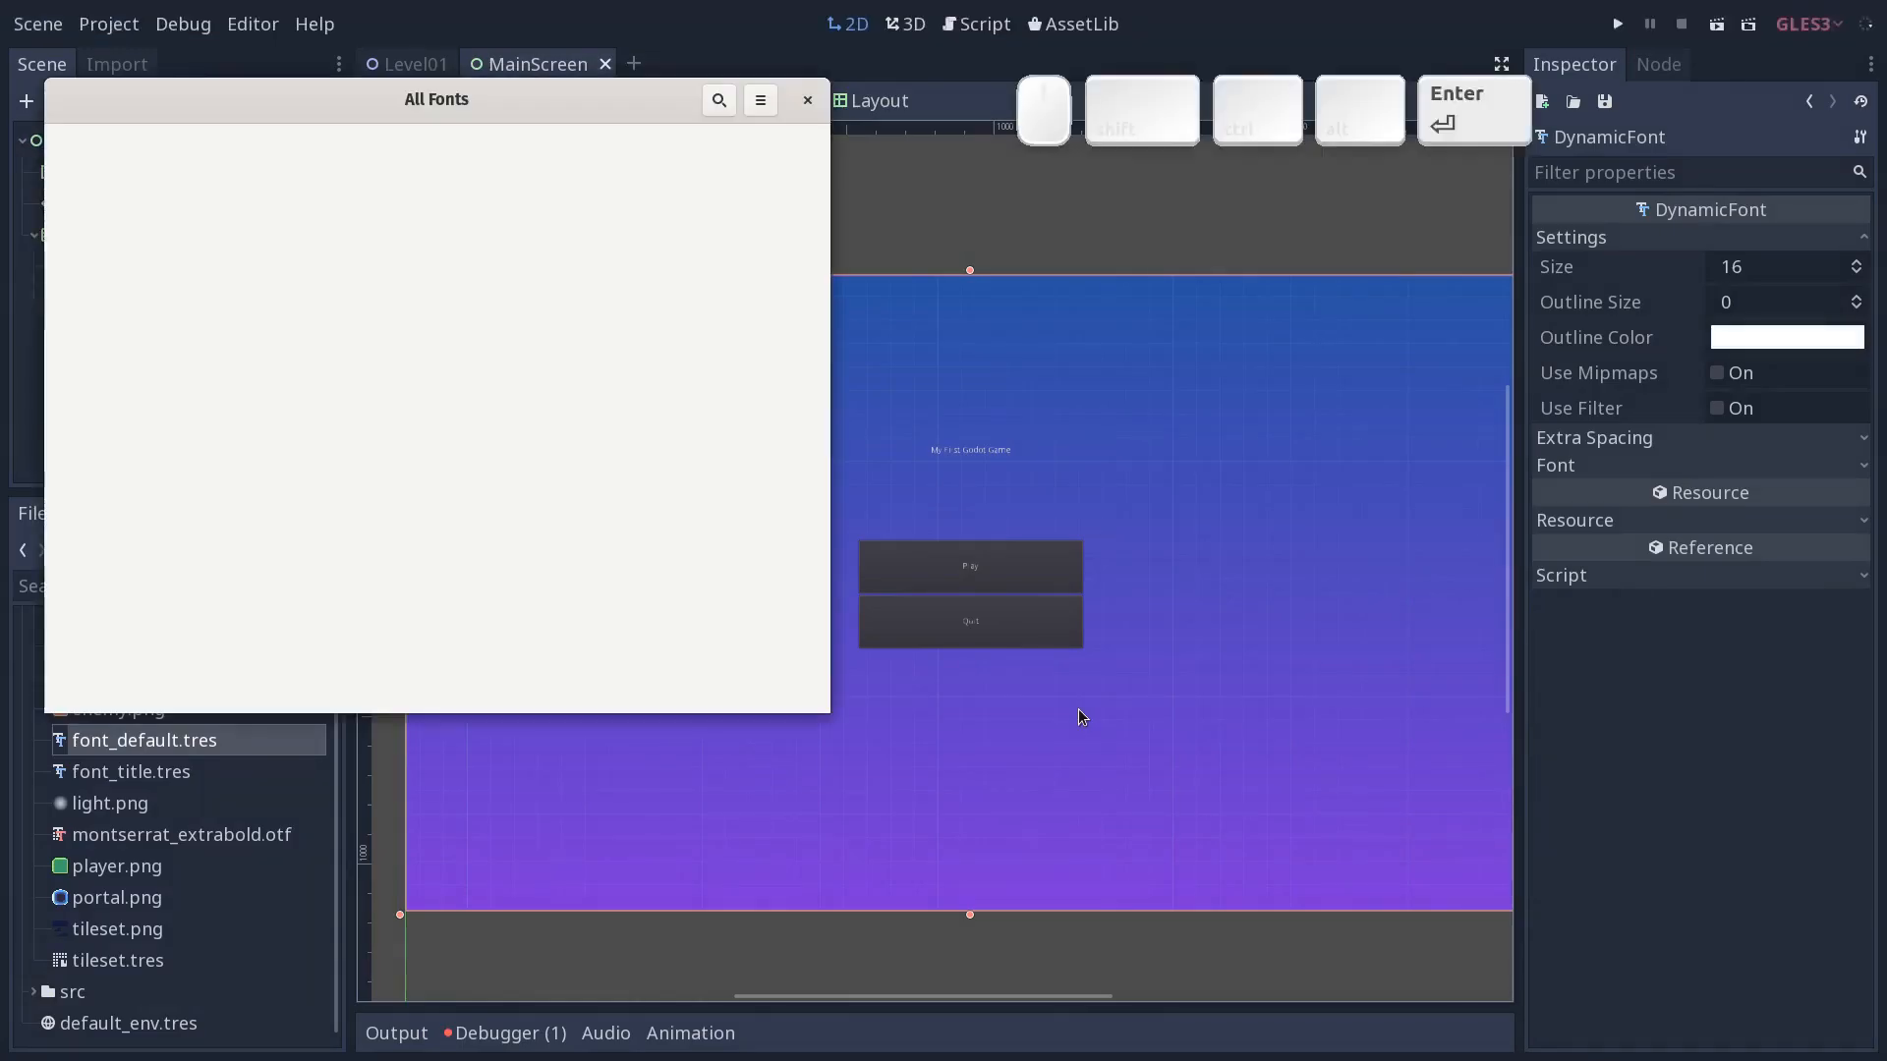
left_click_drag(468, 232, 720, 382)
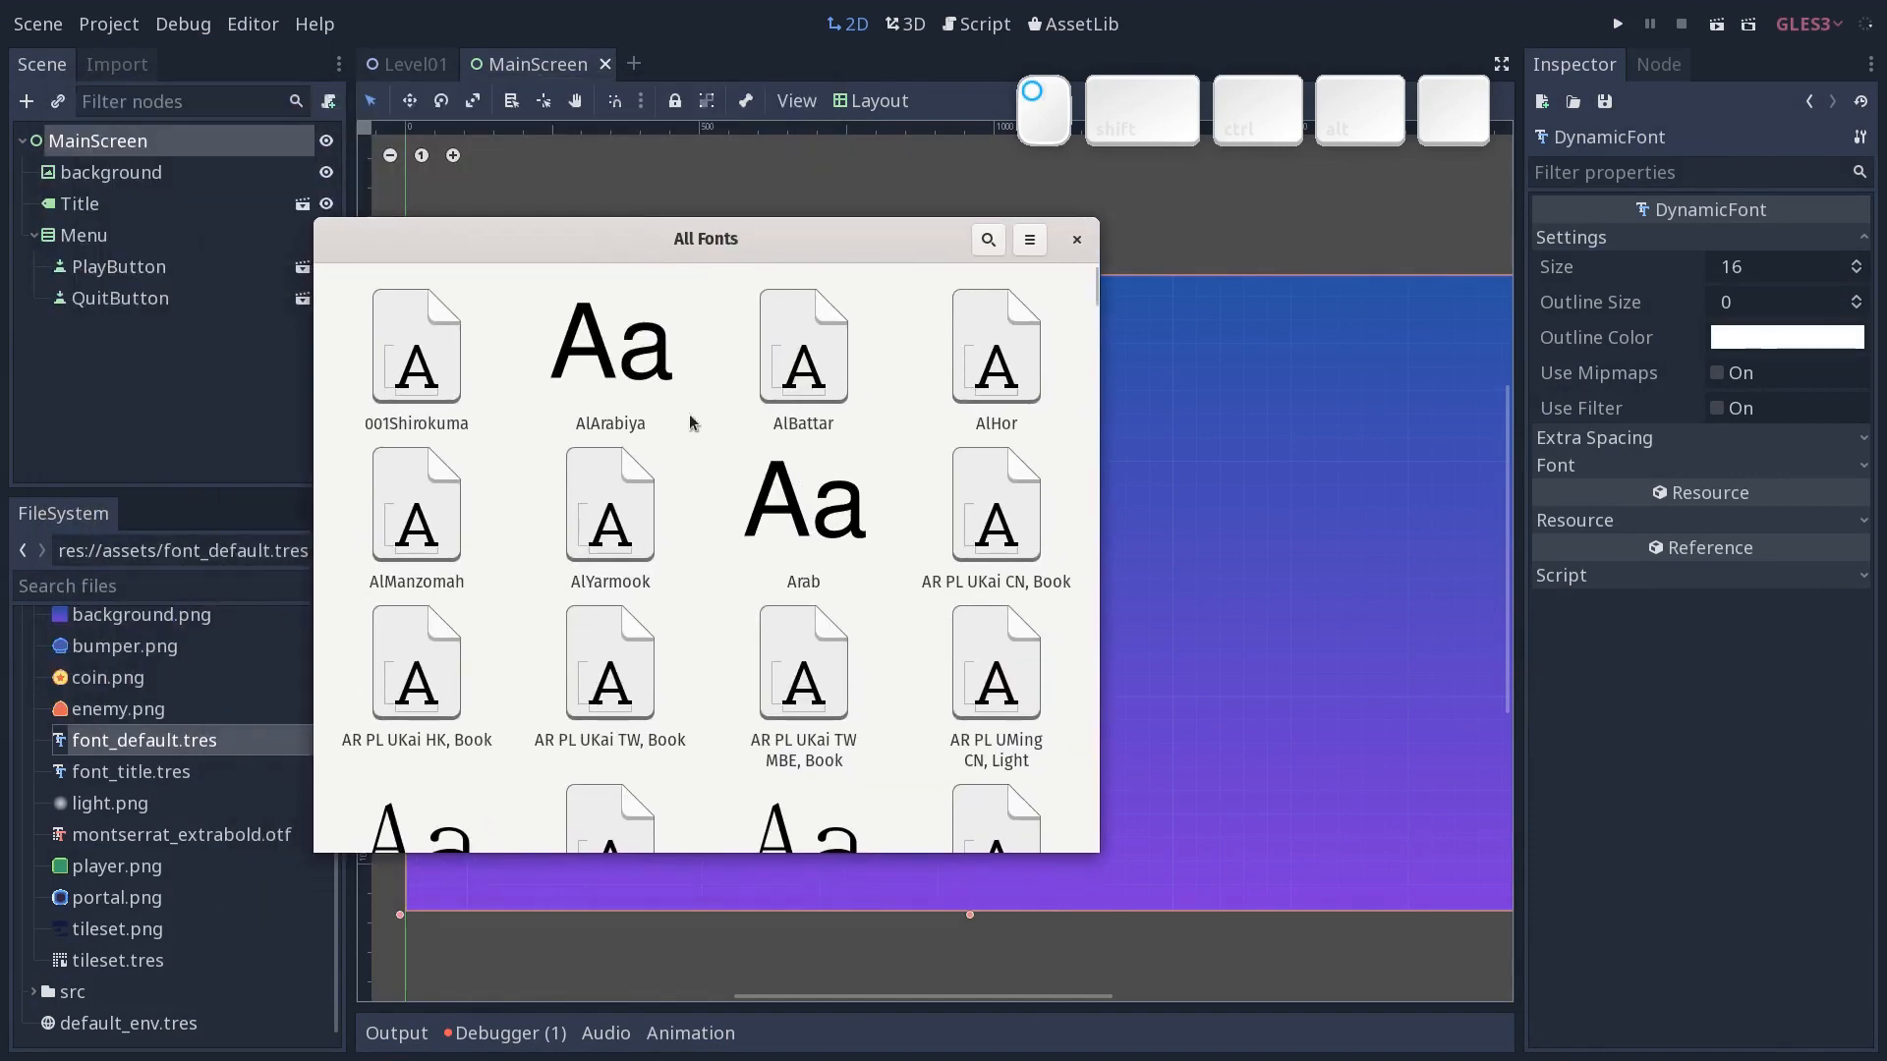
left_click(575, 329)
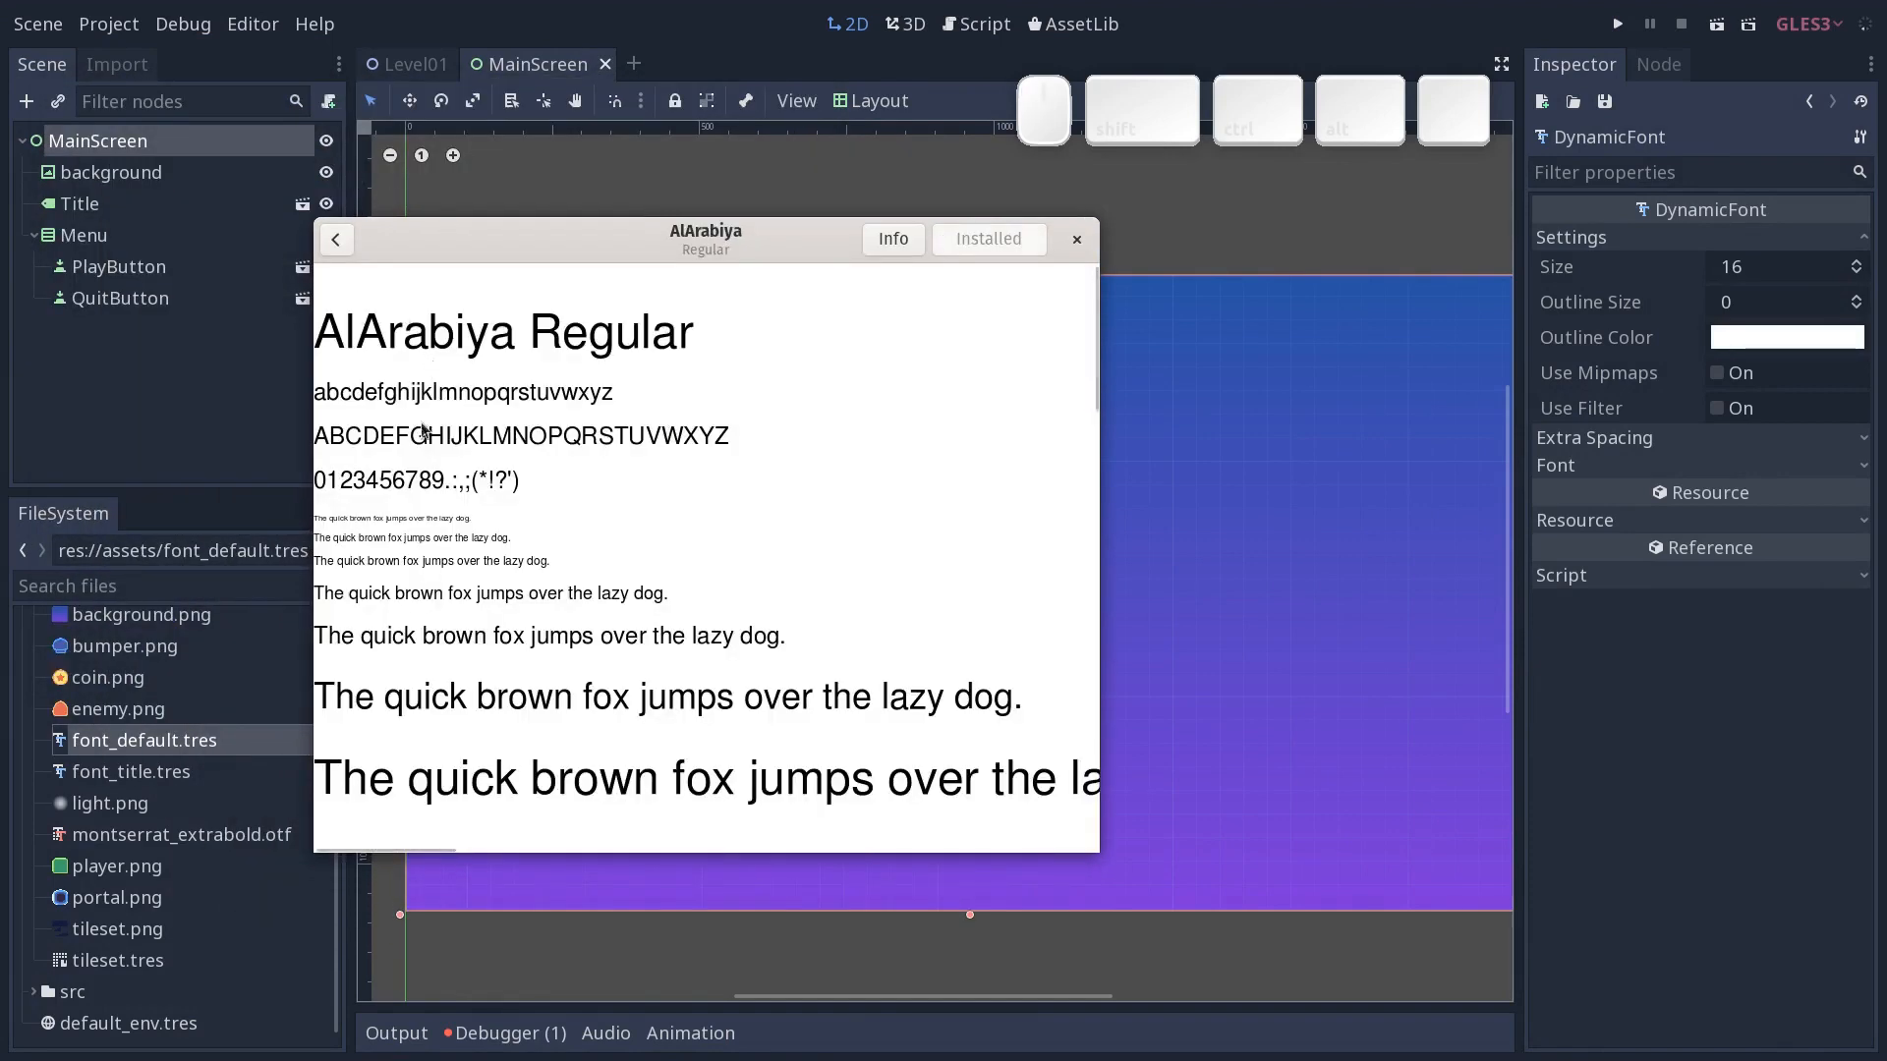
left_click(335, 240)
scroll(733, 501, "down", 10)
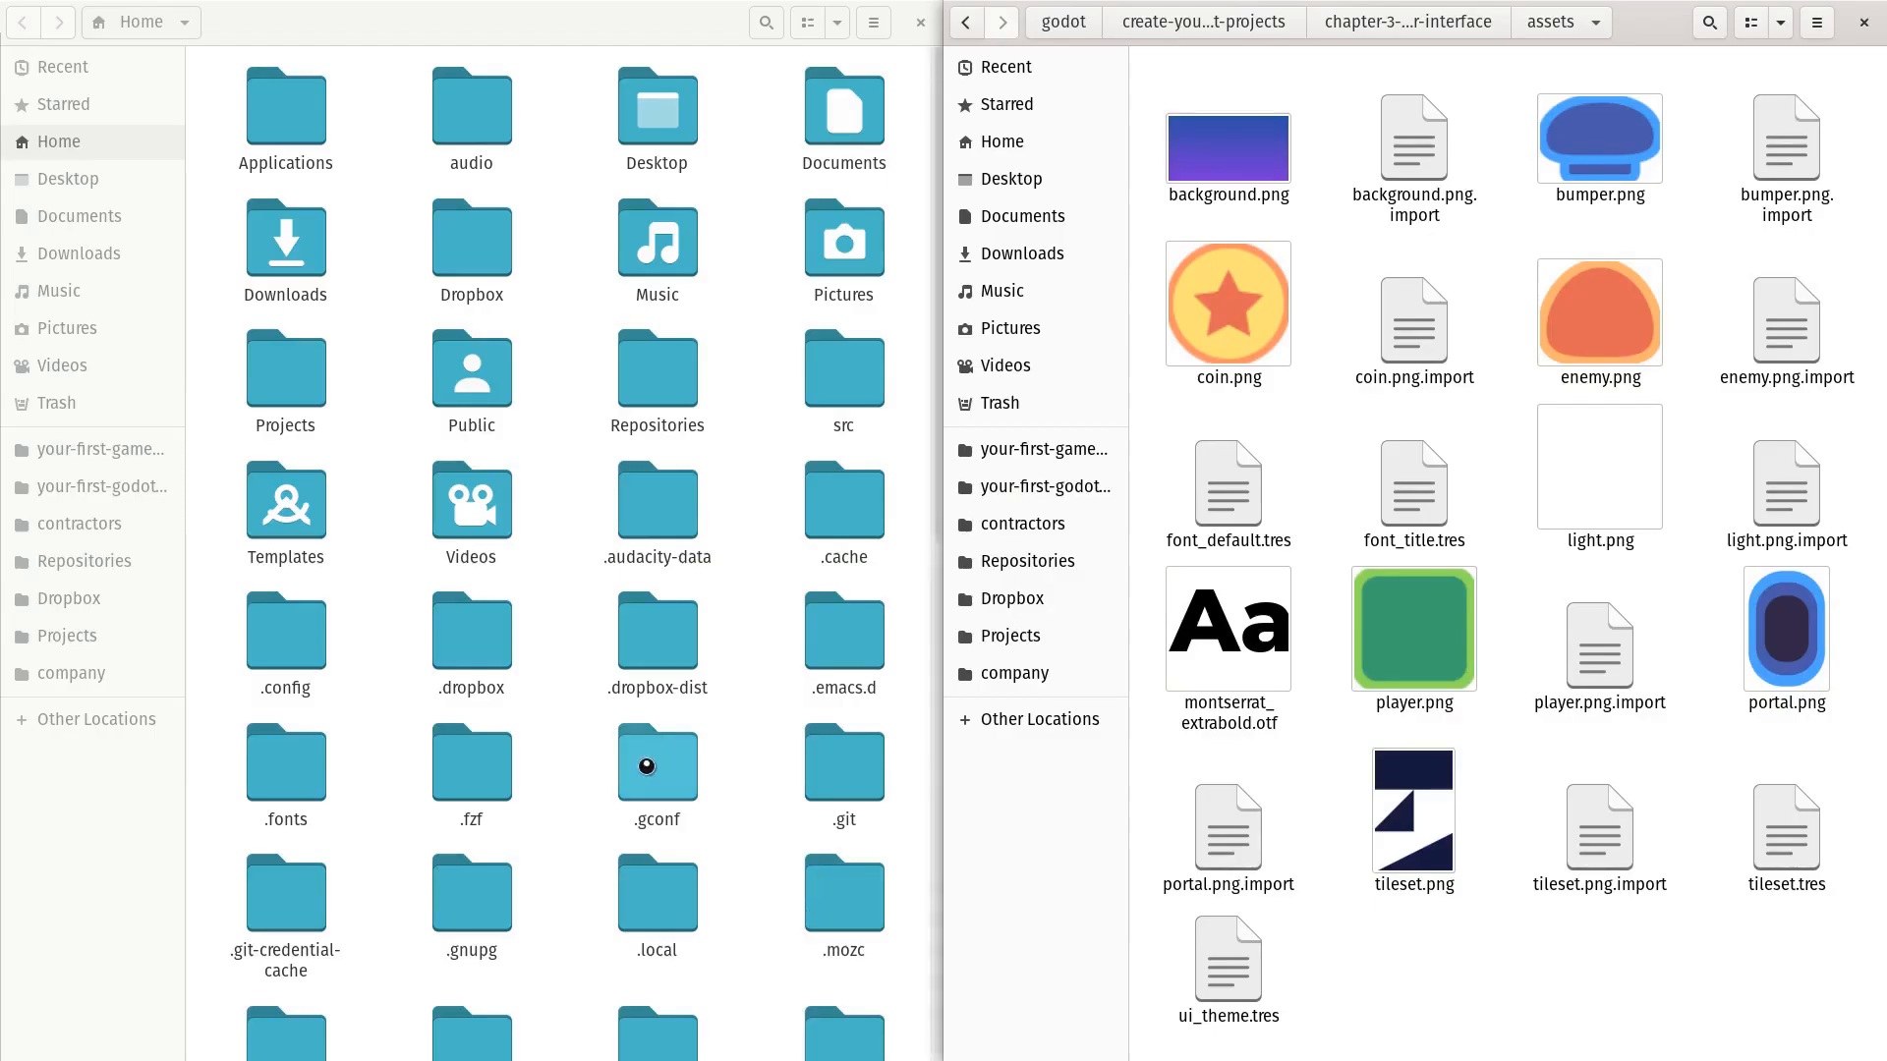
Copy Montserrat-BoldItalic.ttf from the home .fonts folder into the project's assets folder in the file manager.
left_click(291, 764)
double_click(292, 765)
left_click_drag(285, 530, 1563, 686)
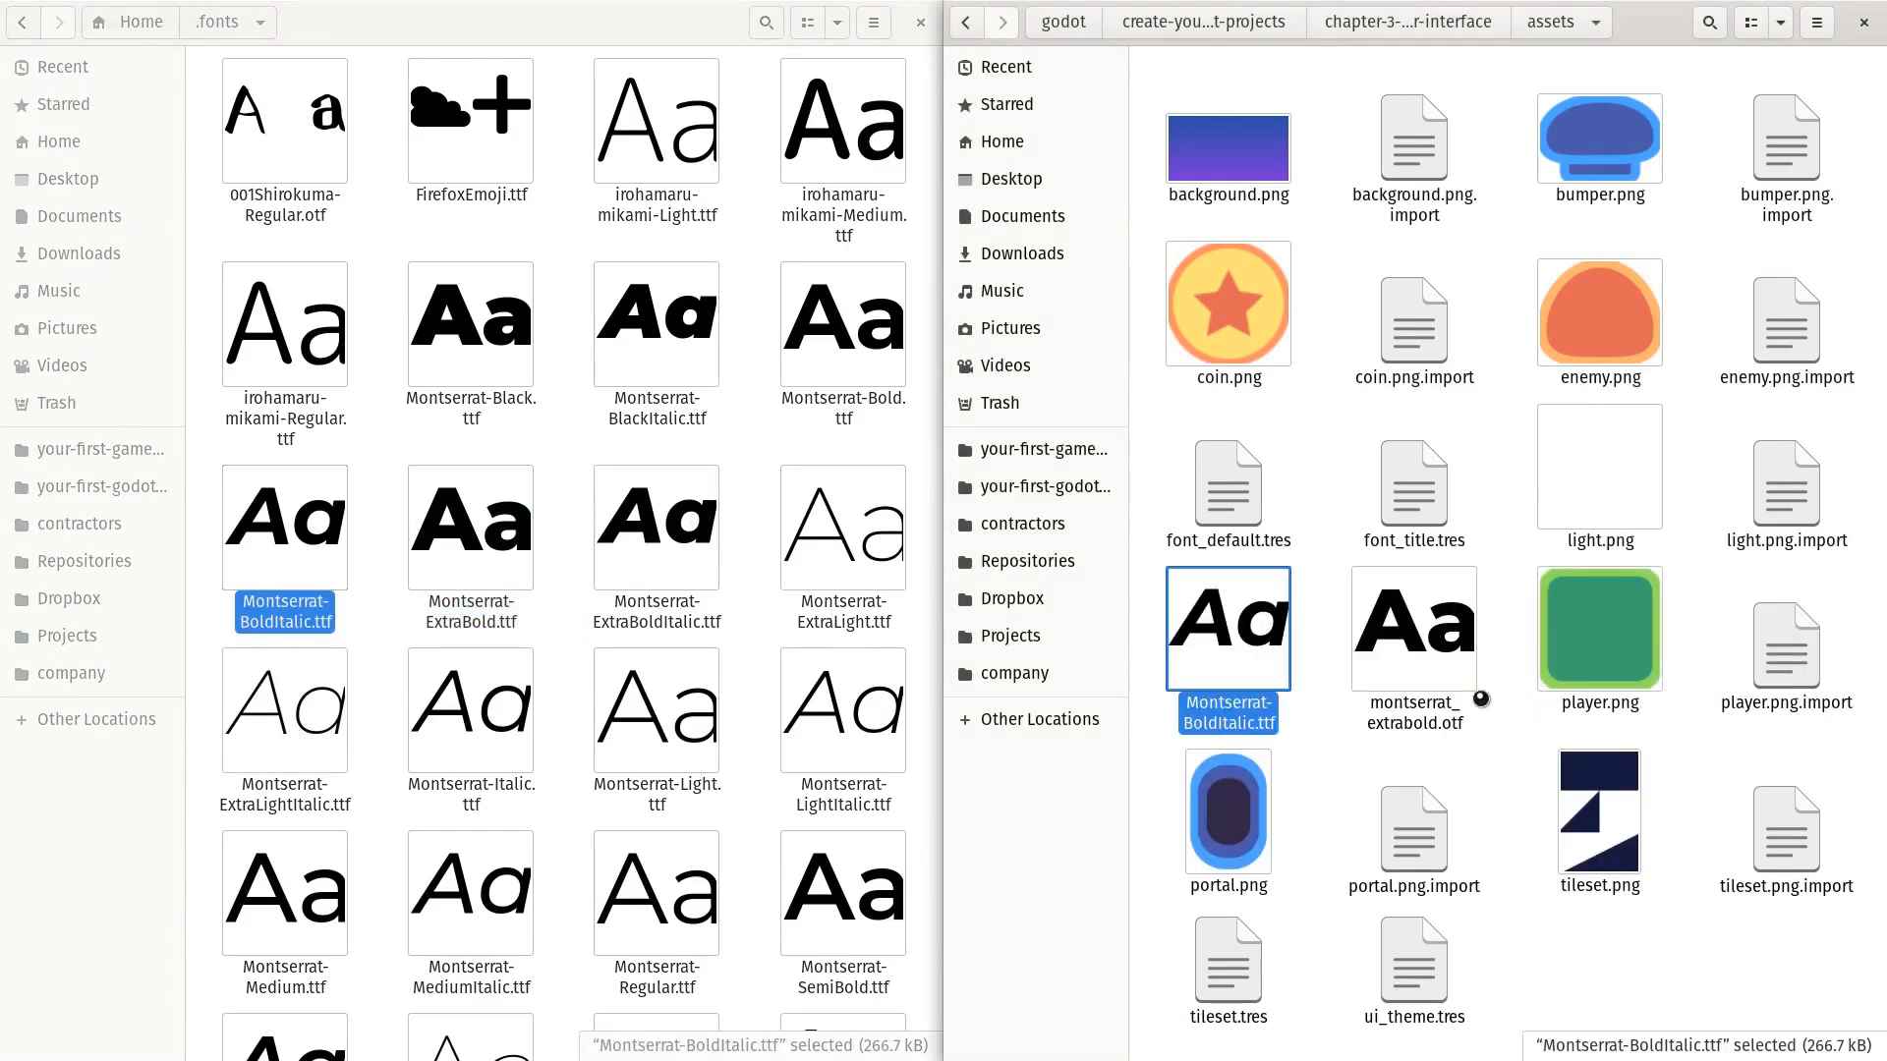
left_click(1358, 766)
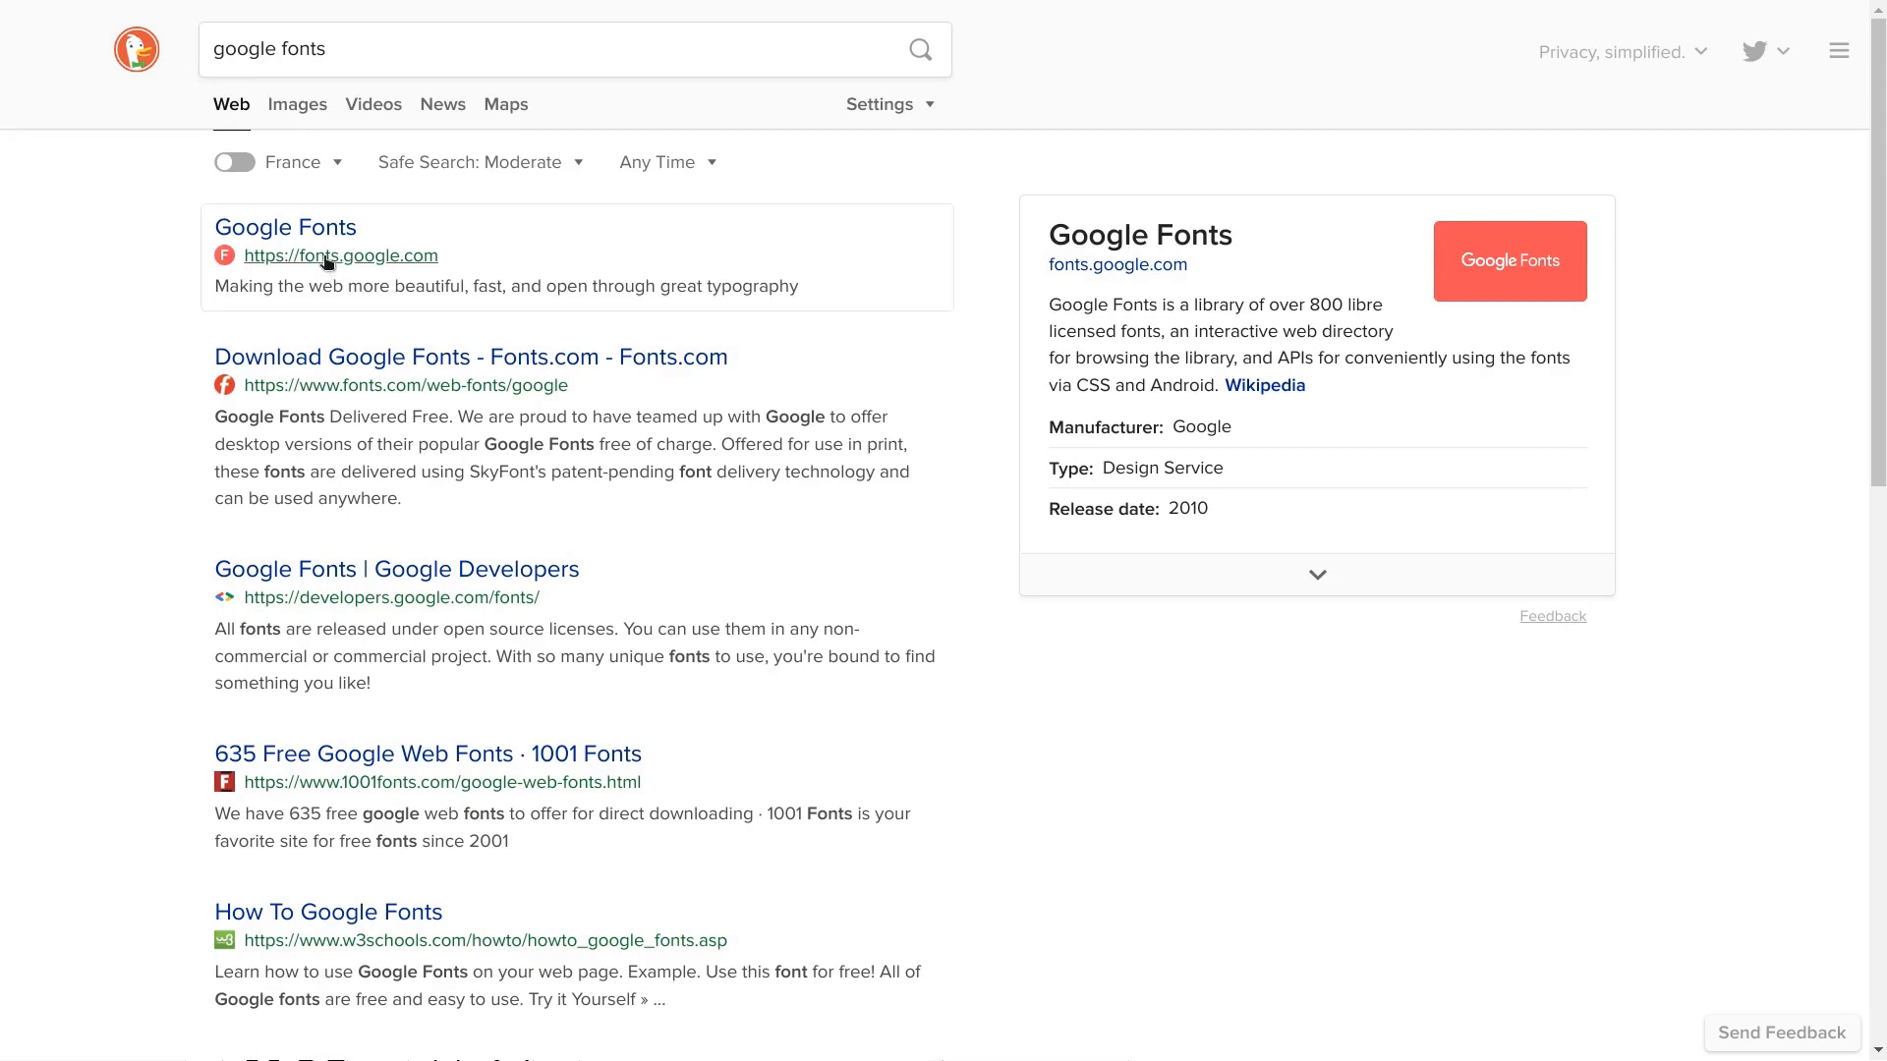
Switch to the web browser and open the Google Fonts website from the search results.
left_click(327, 258)
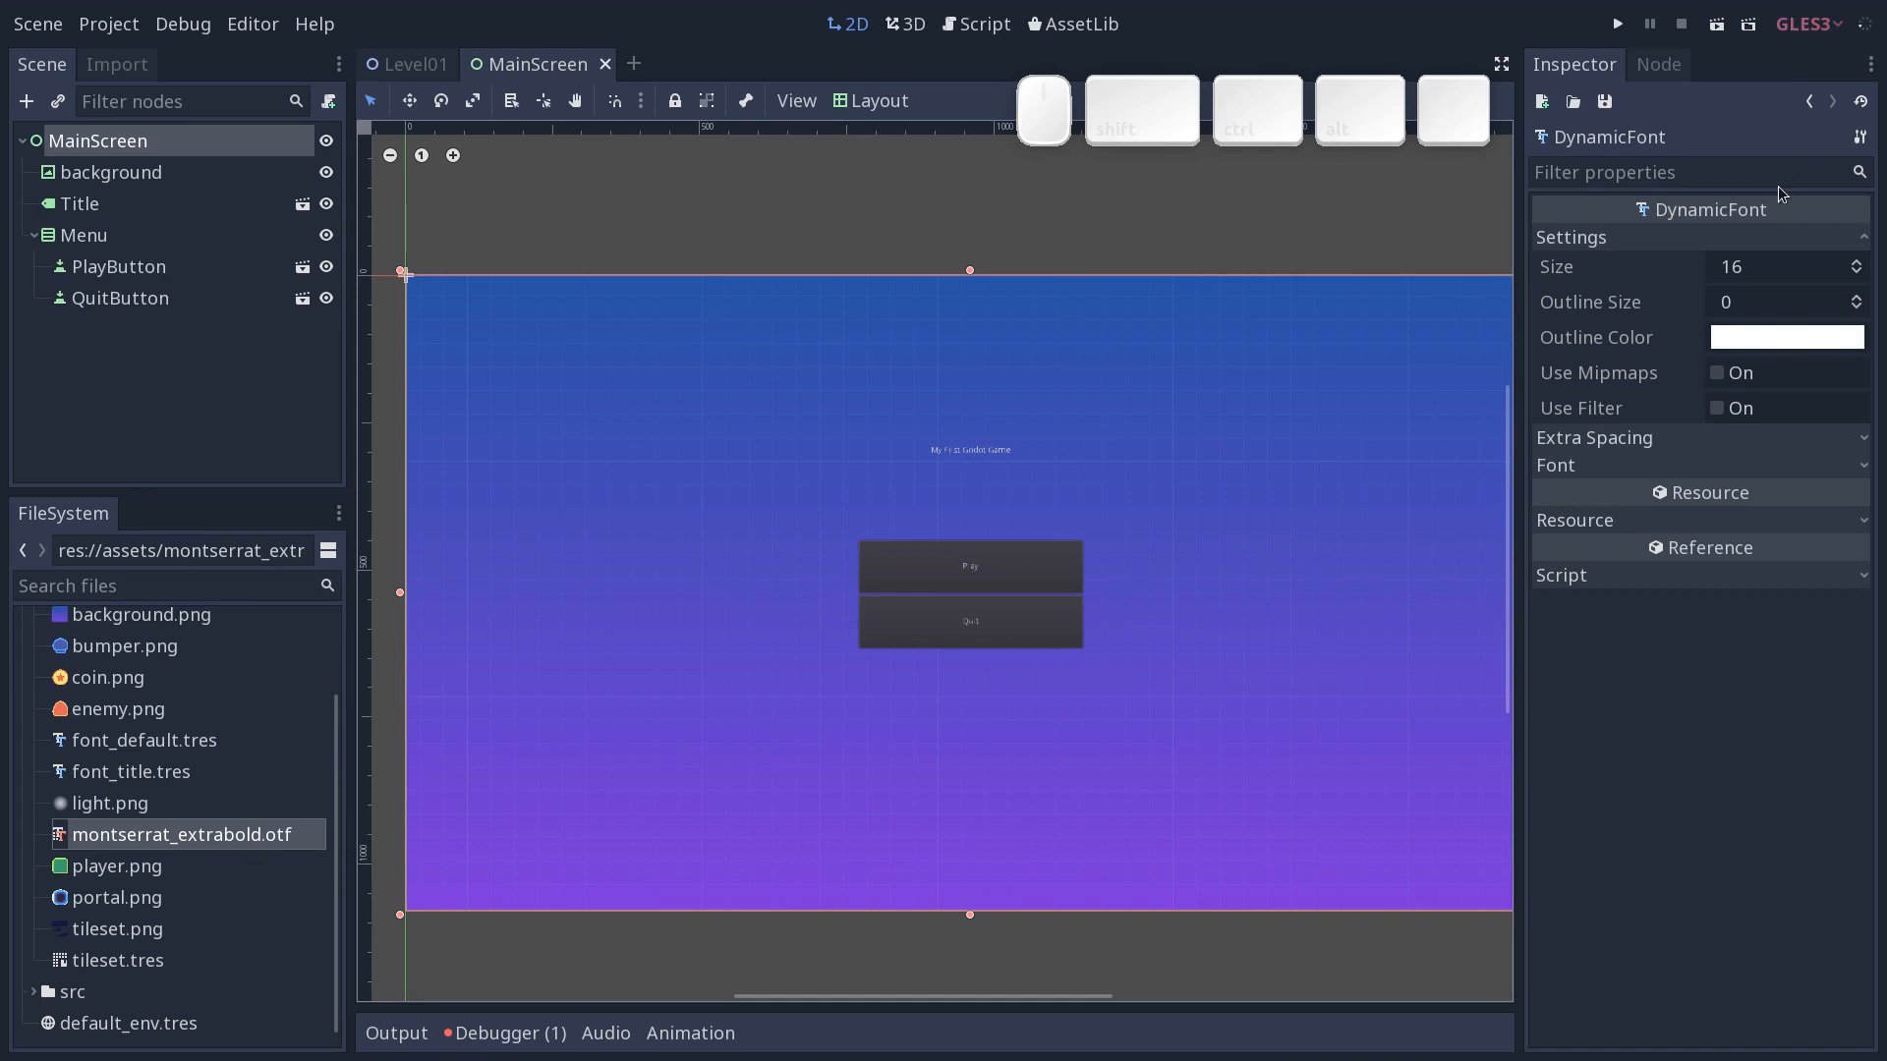
Assign montserrat_extrabold.otf as the DynamicFont's Font Data and collapse the Font section.
left_click(1628, 466)
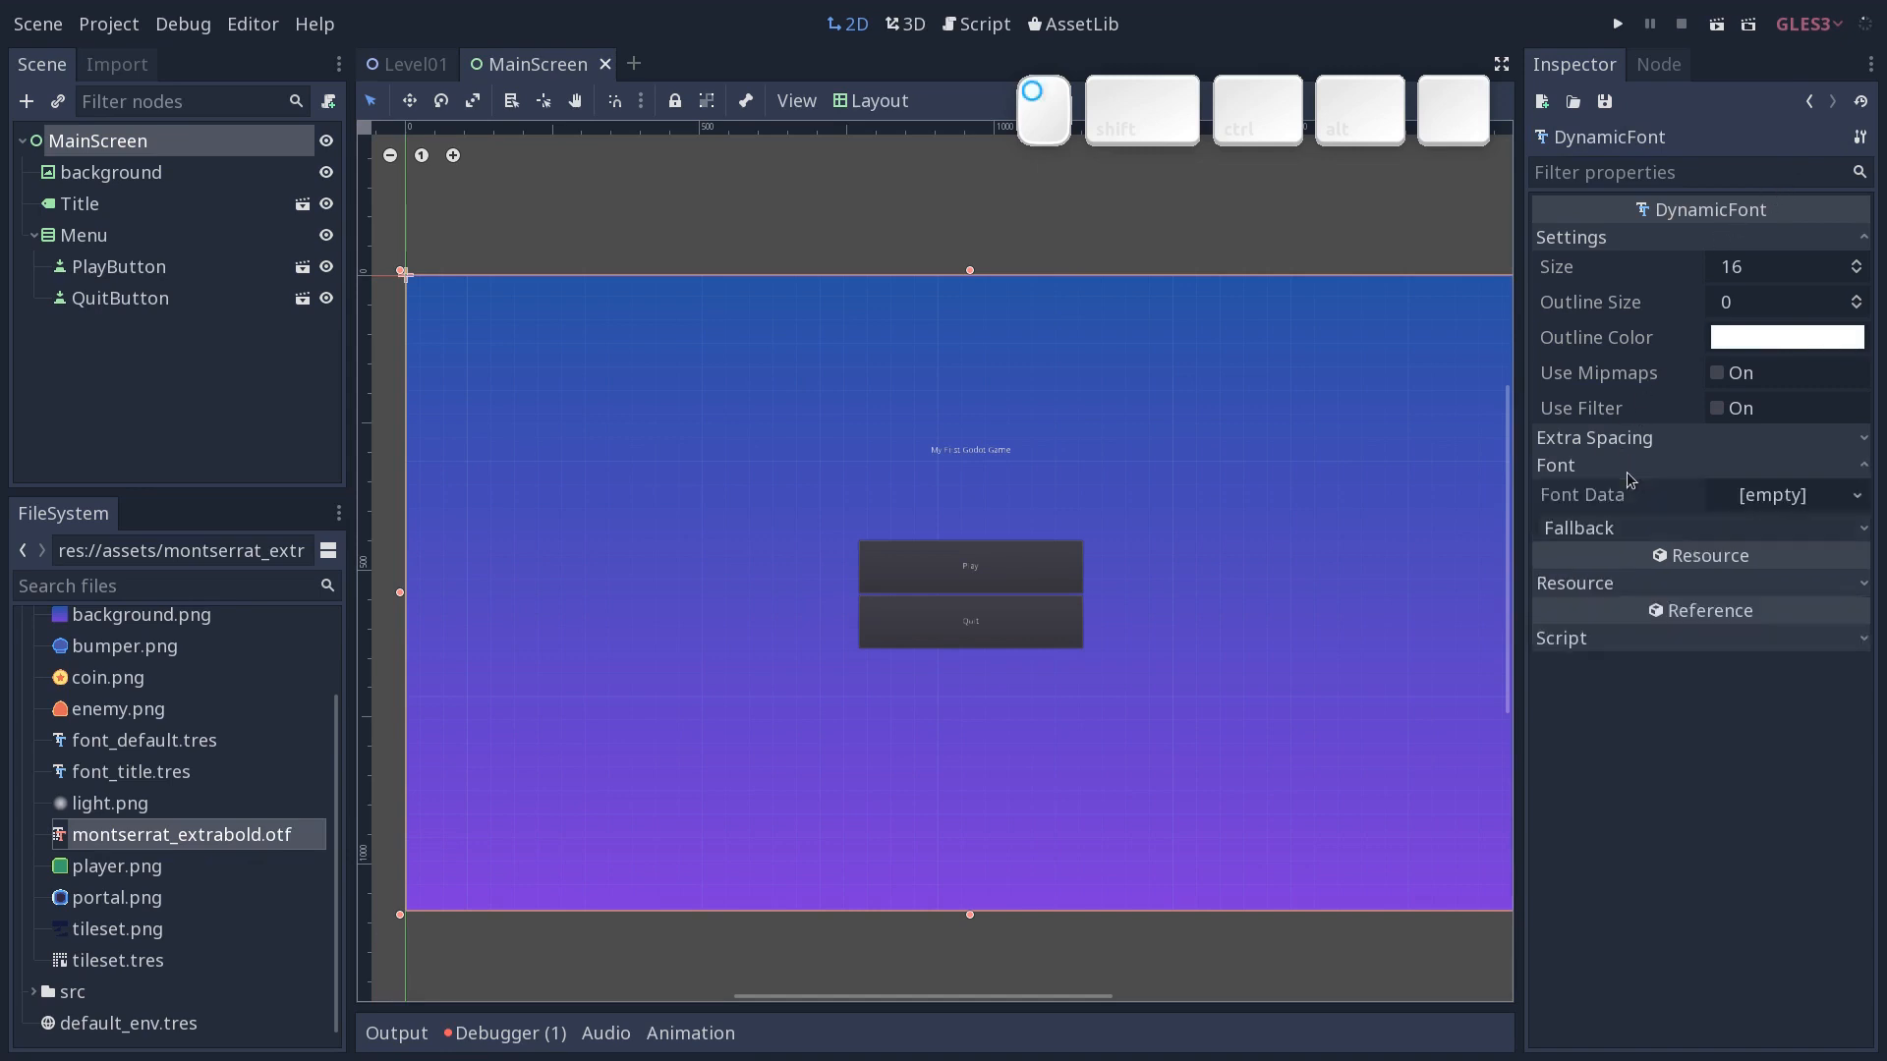
left_click(239, 841)
left_click_drag(238, 841, 1780, 496)
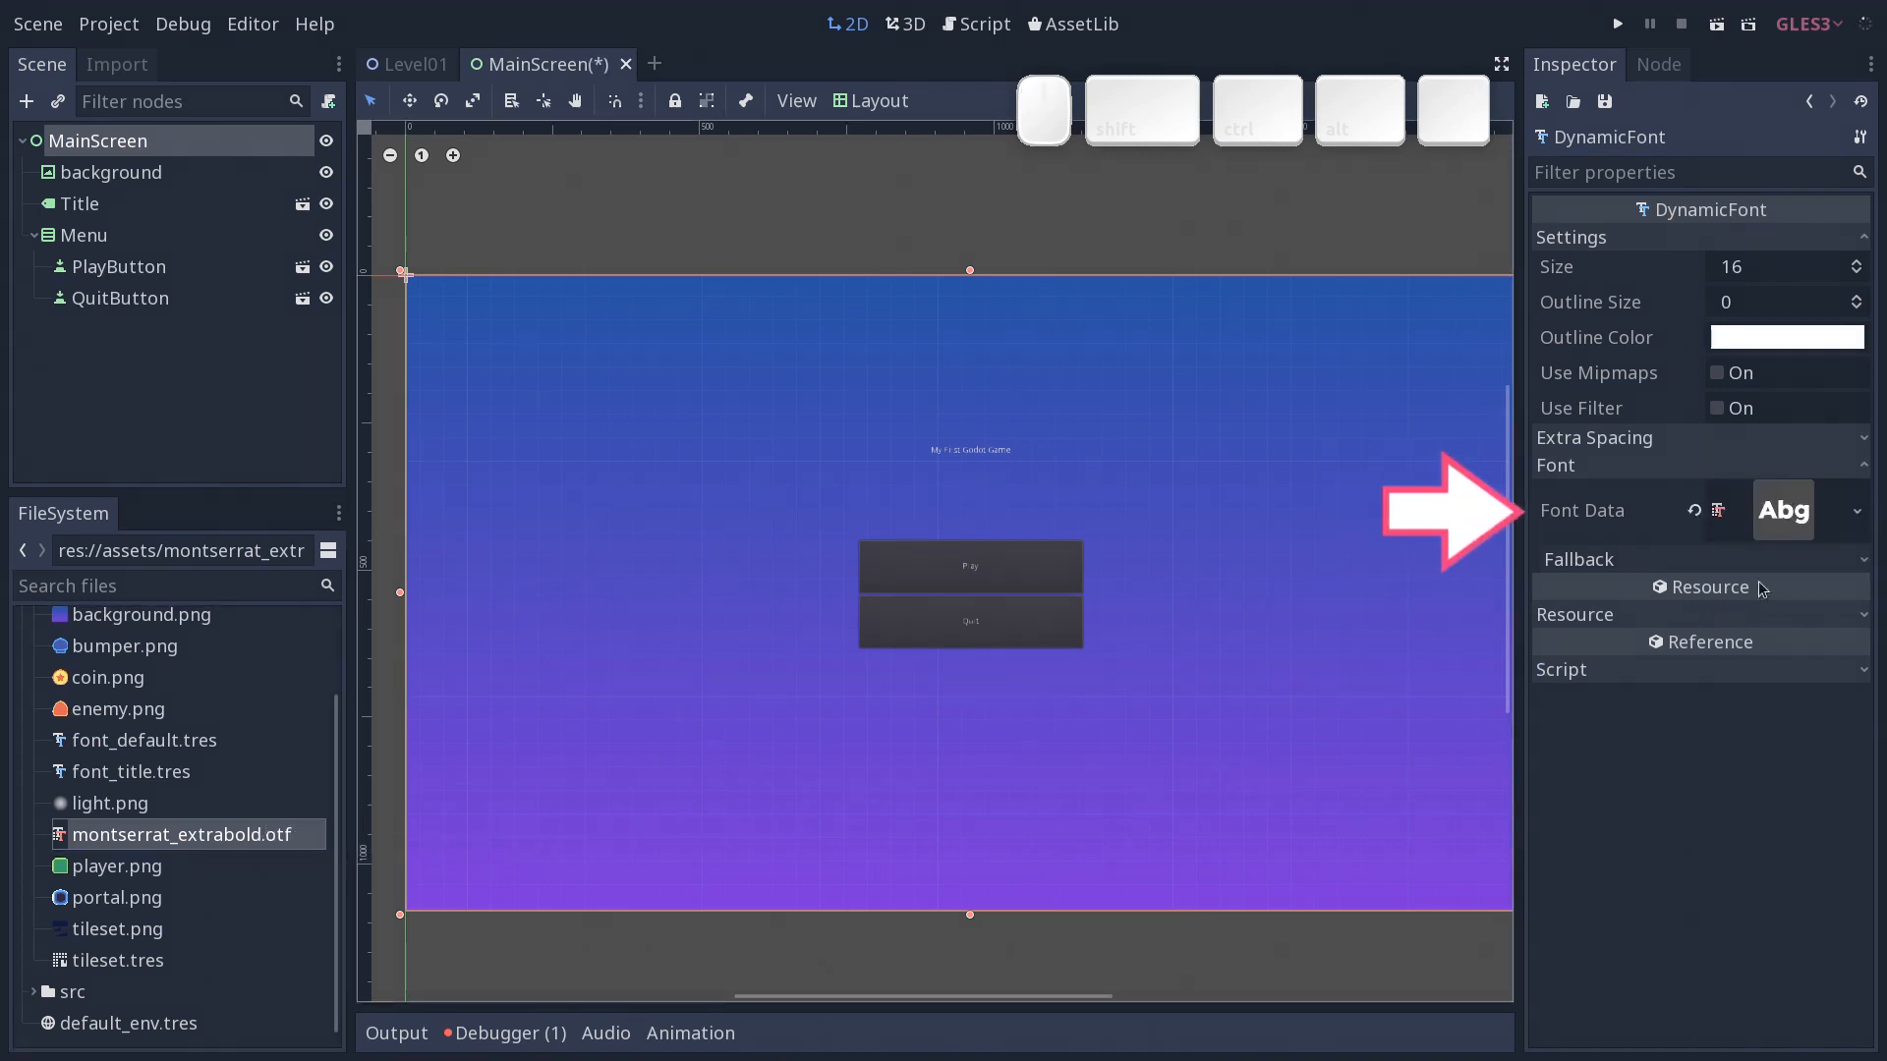
left_click(1656, 469)
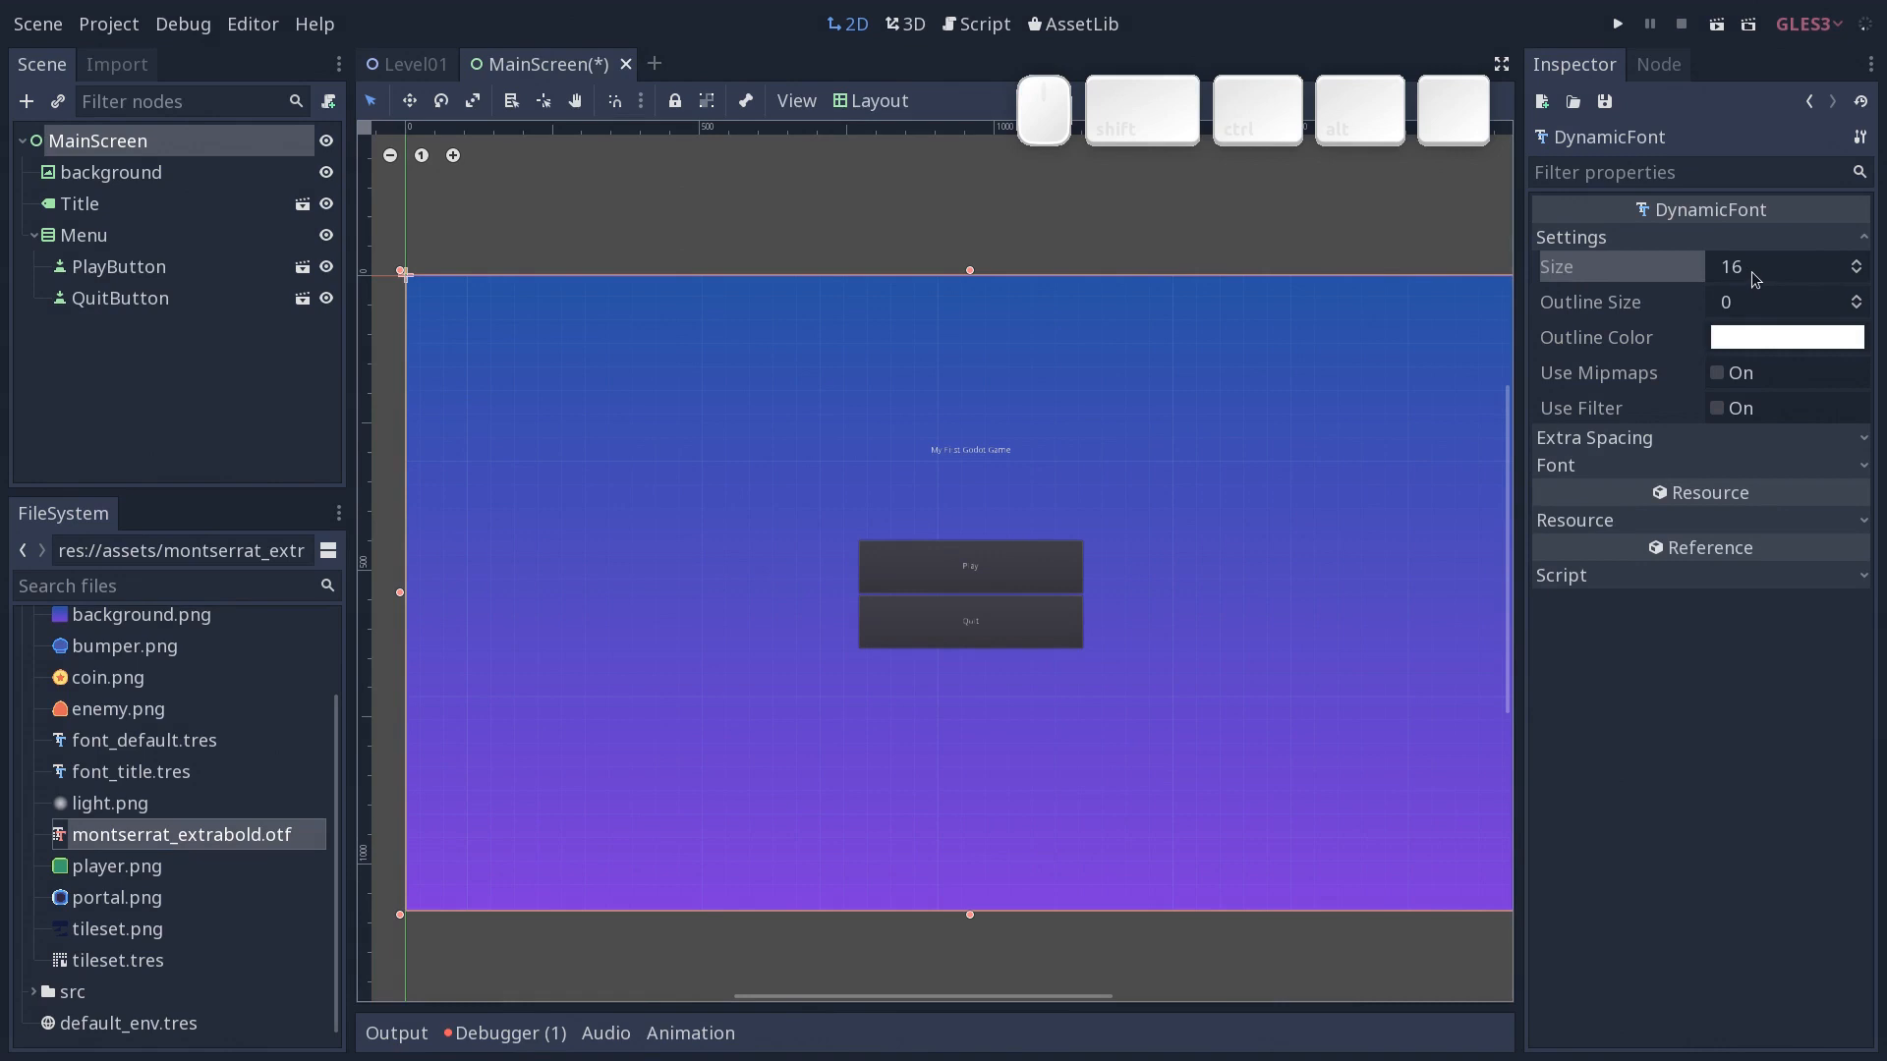
Set the DynamicFont's size to 24.
left_click(1756, 279)
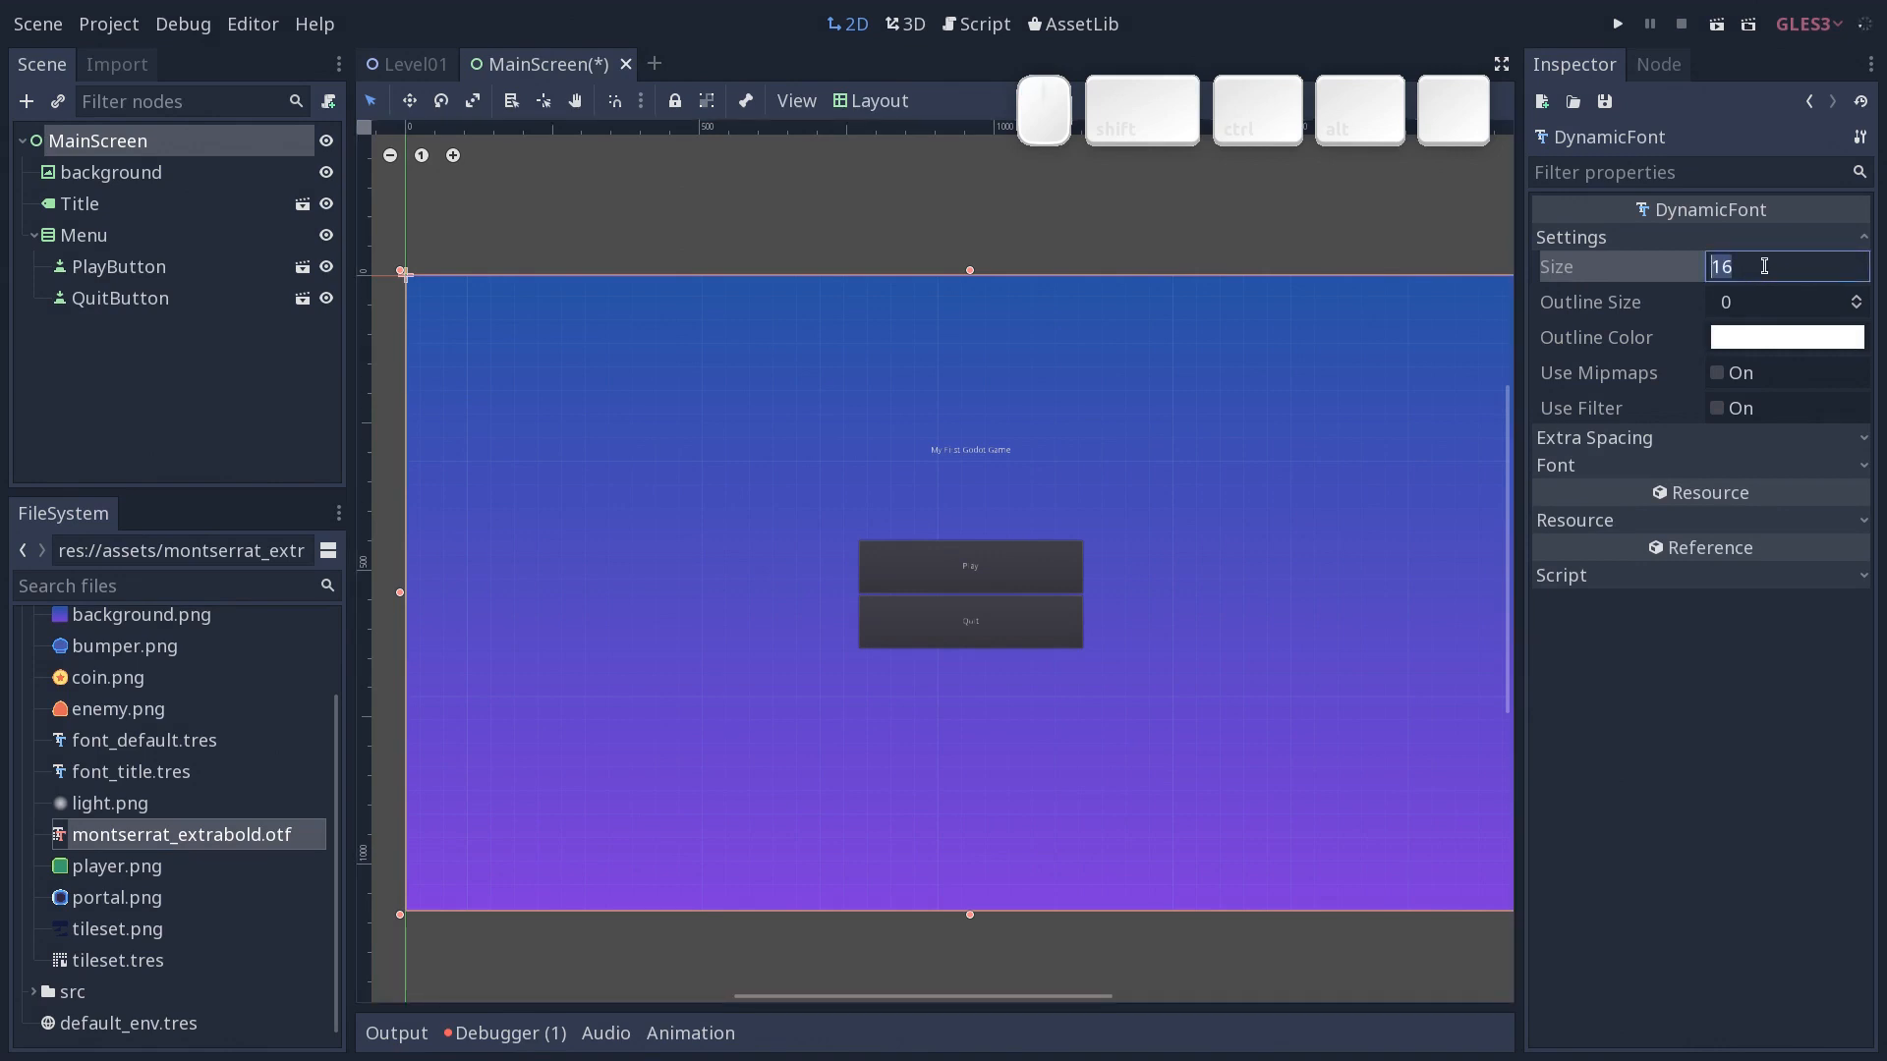
type("24")
key("Return")
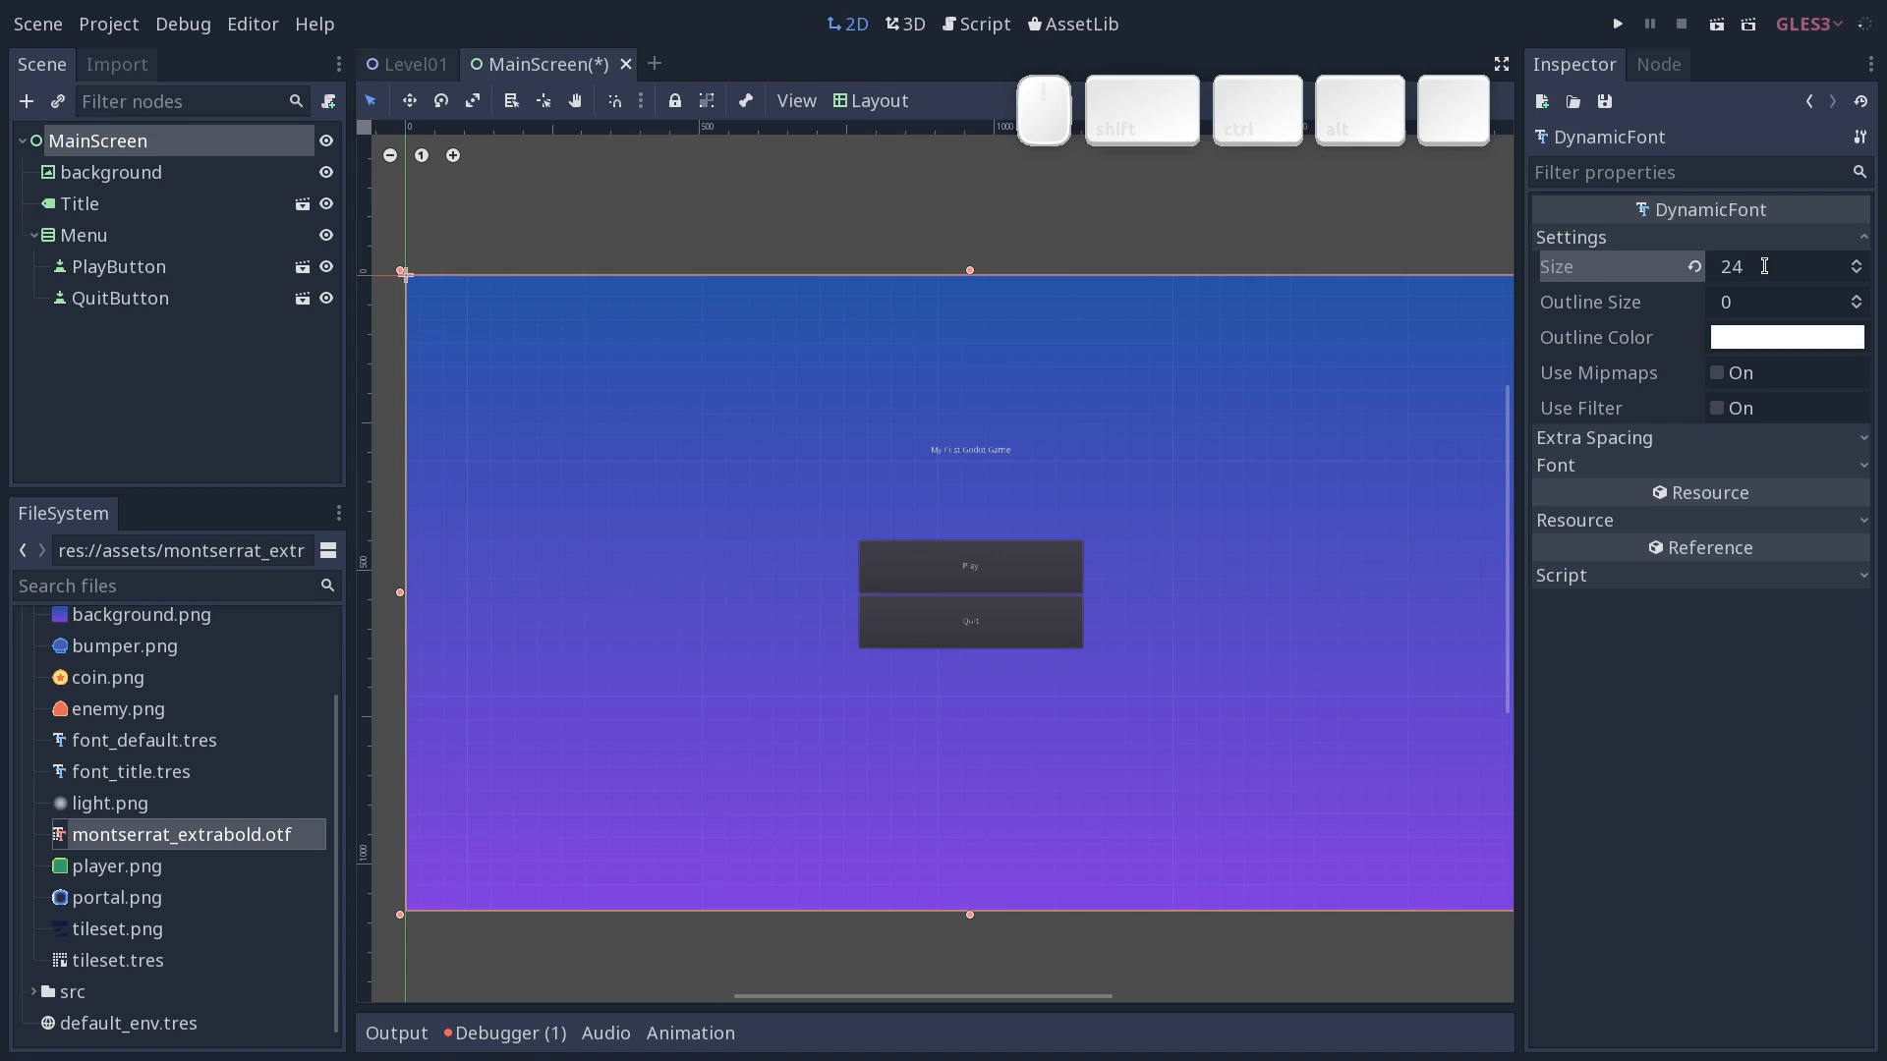
Save the font resource as new_dynamicfont.tres in the project's res://assets folder.
left_click(1605, 104)
left_click(1654, 106)
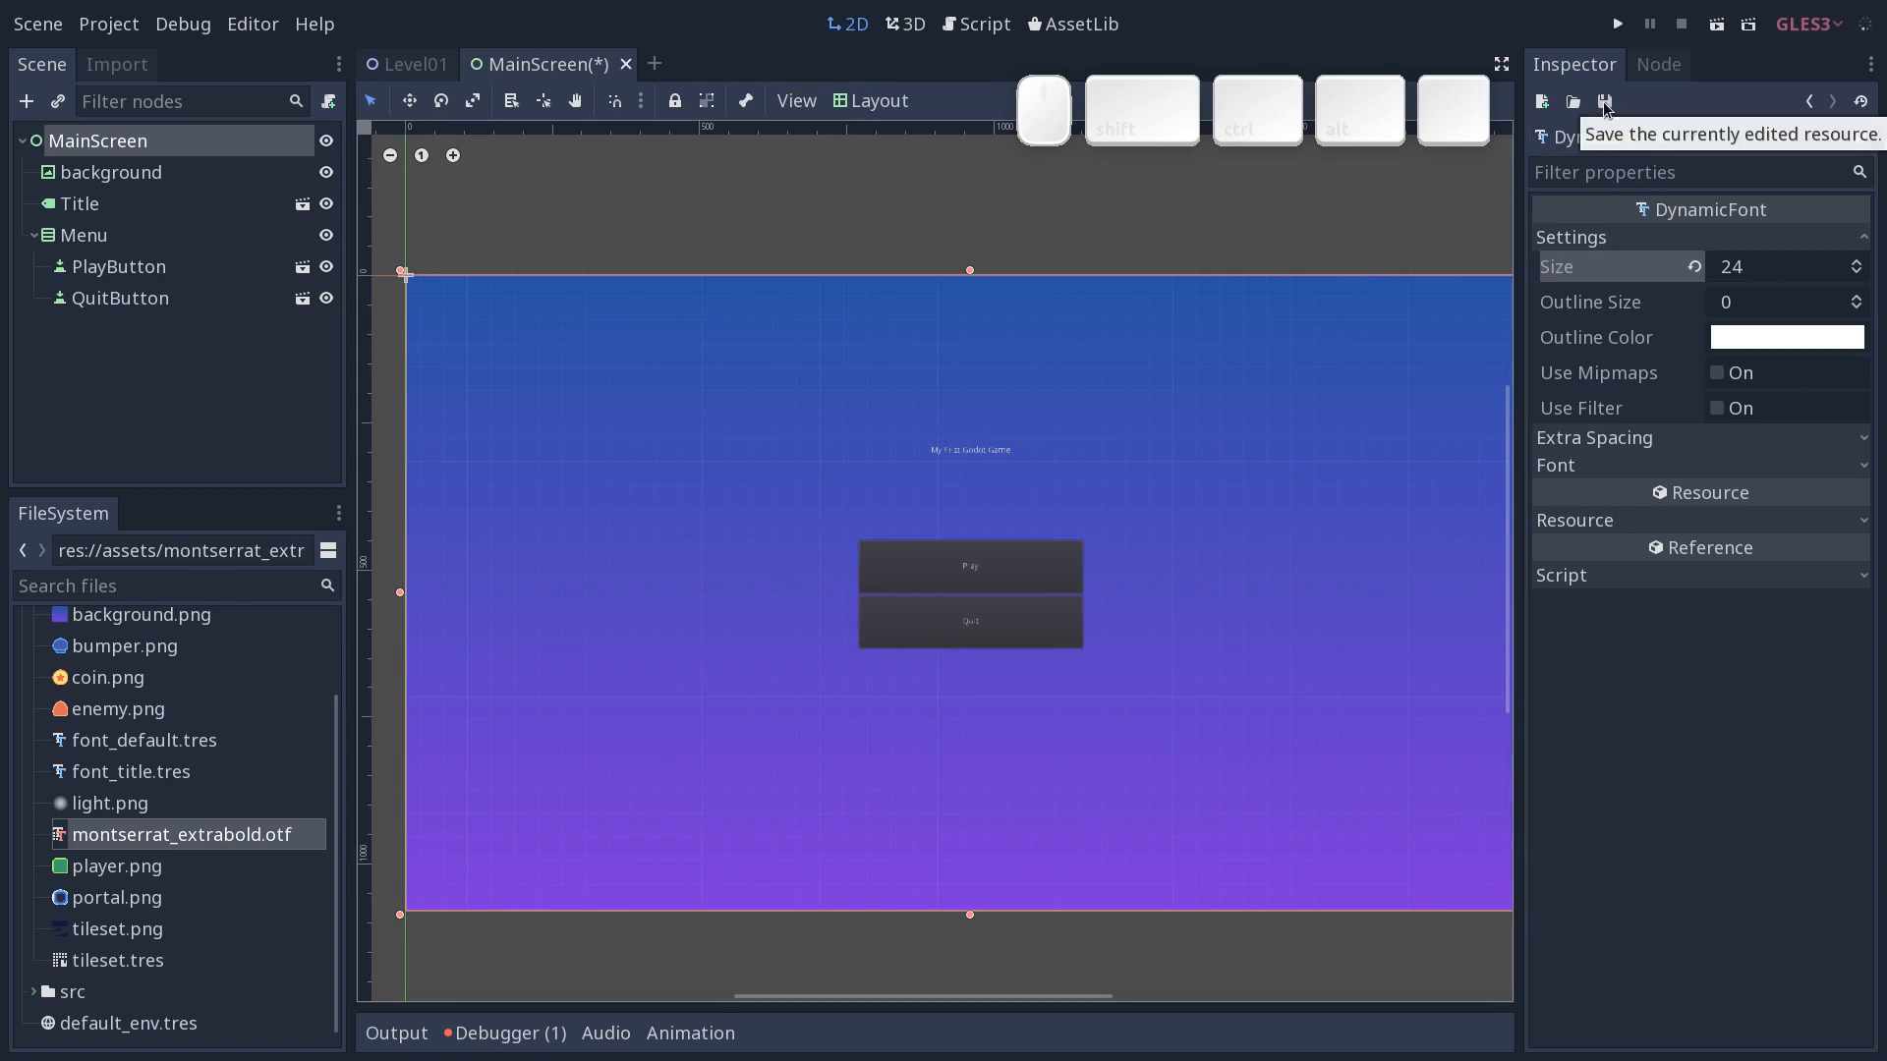
left_click(1604, 104)
left_click(1628, 165)
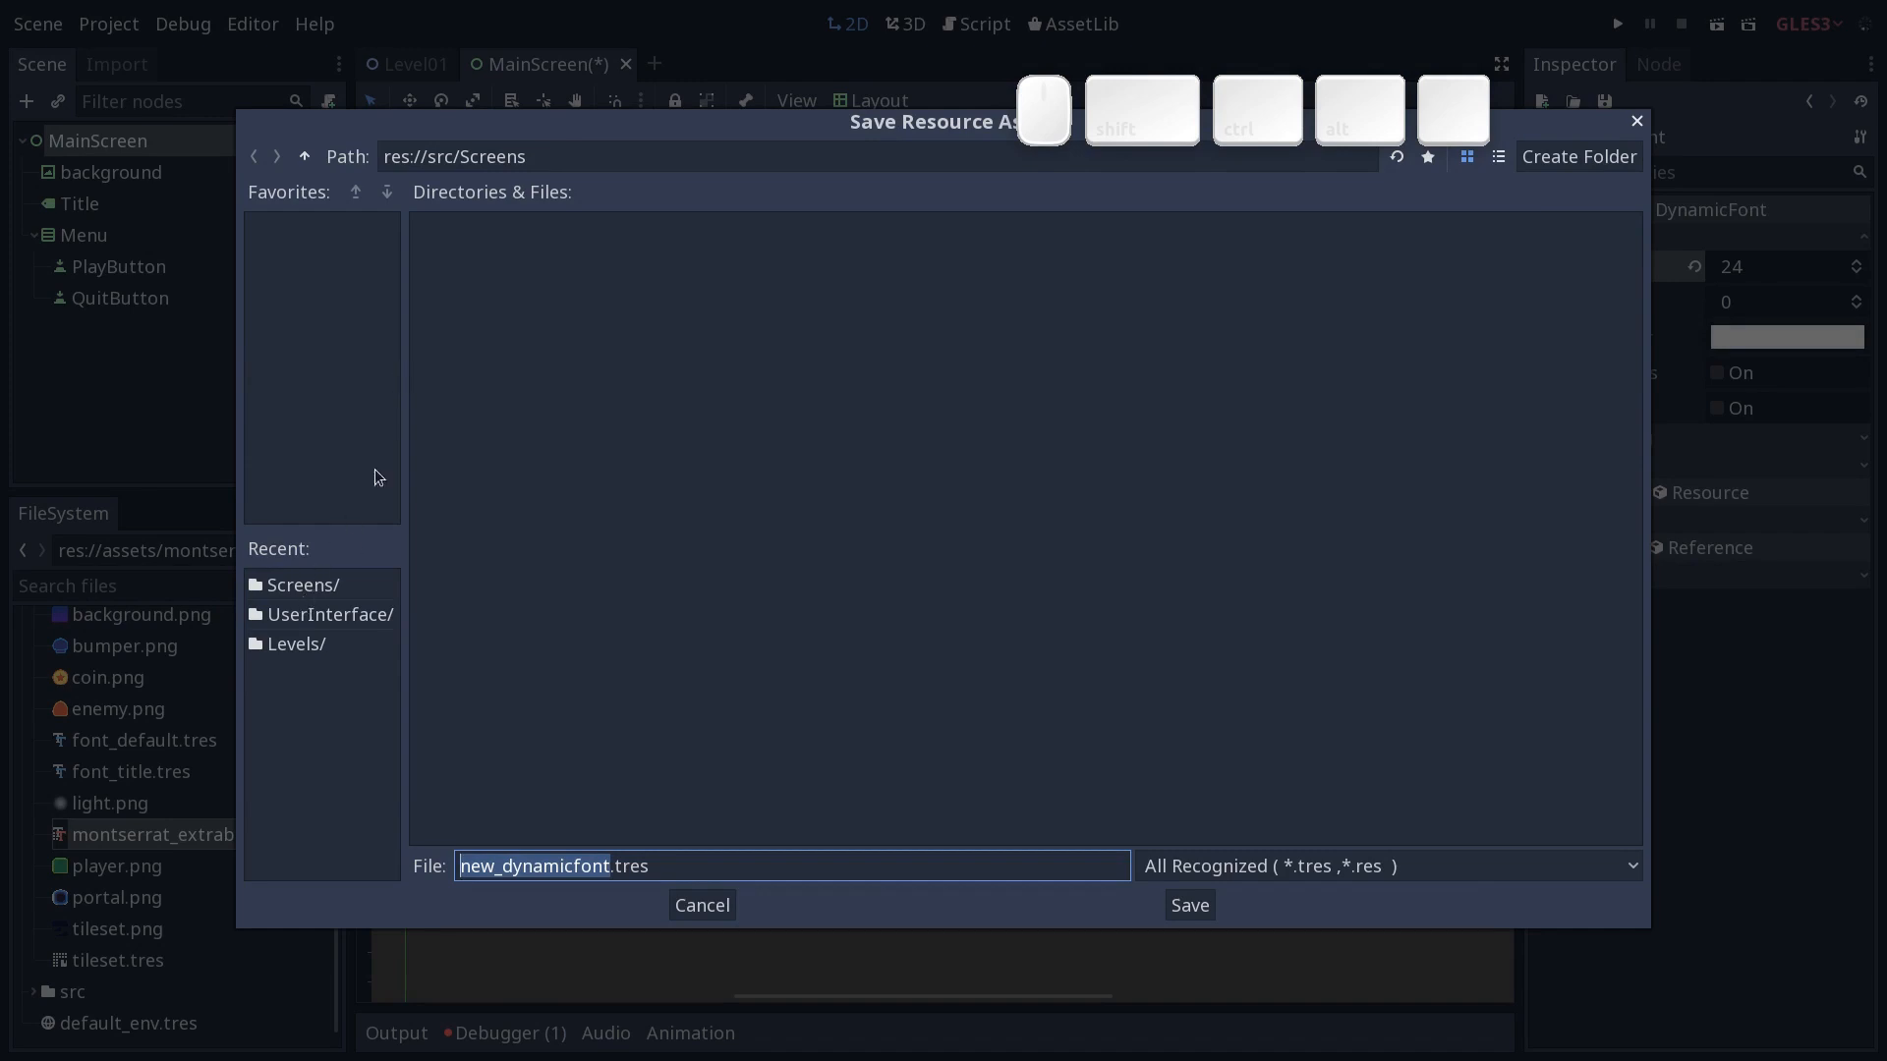
left_click(304, 156)
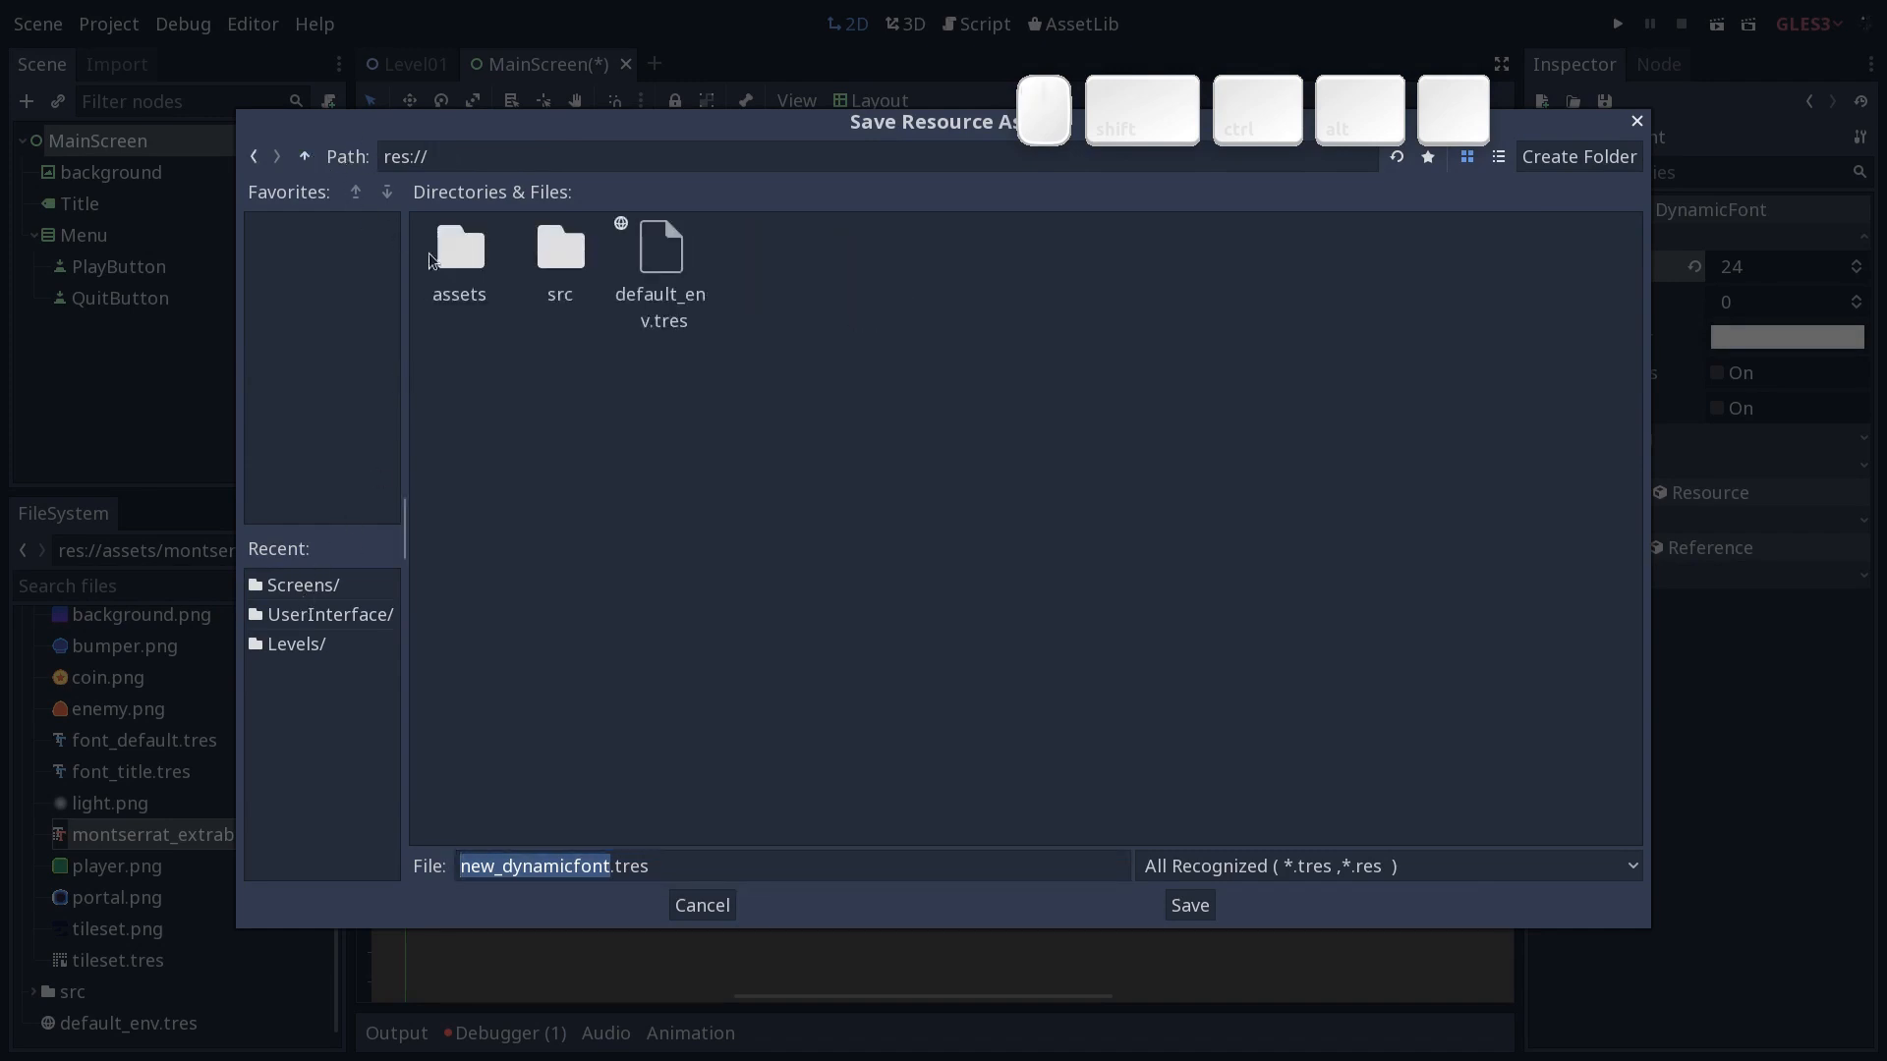
left_click(445, 257)
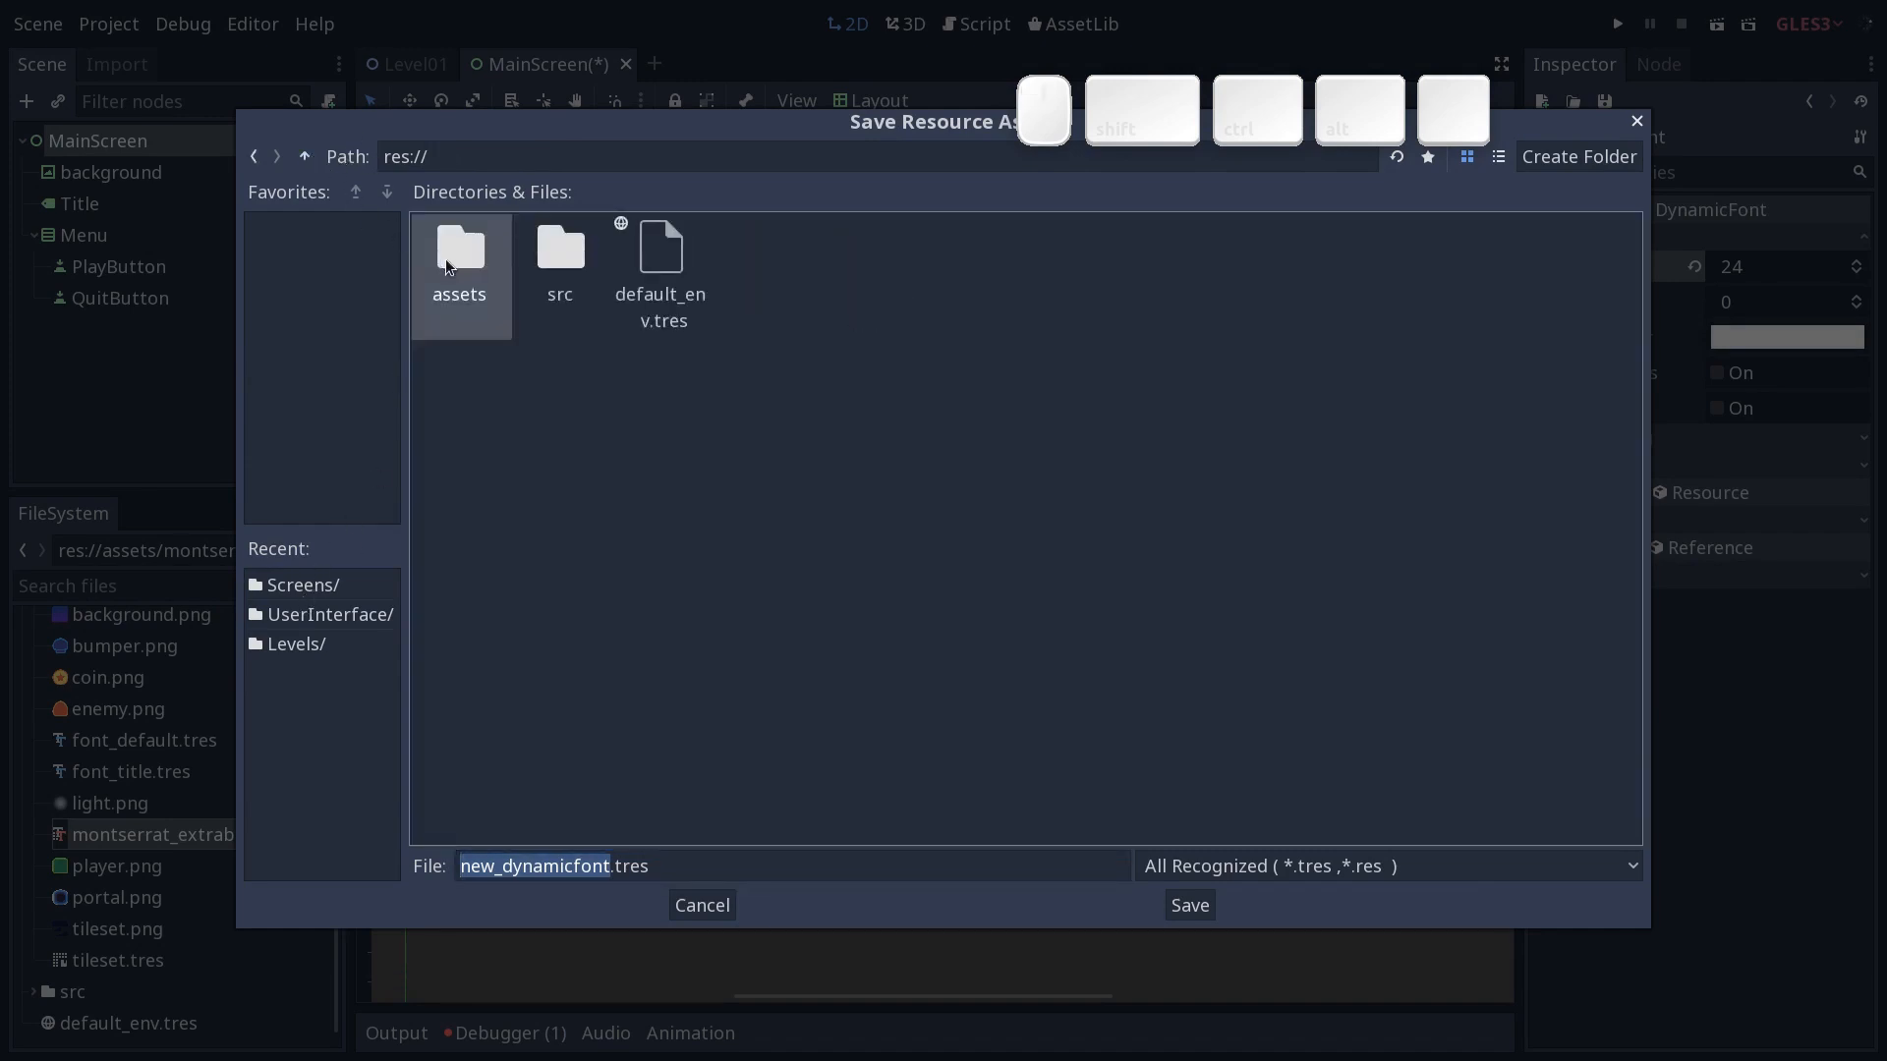
double_click(445, 257)
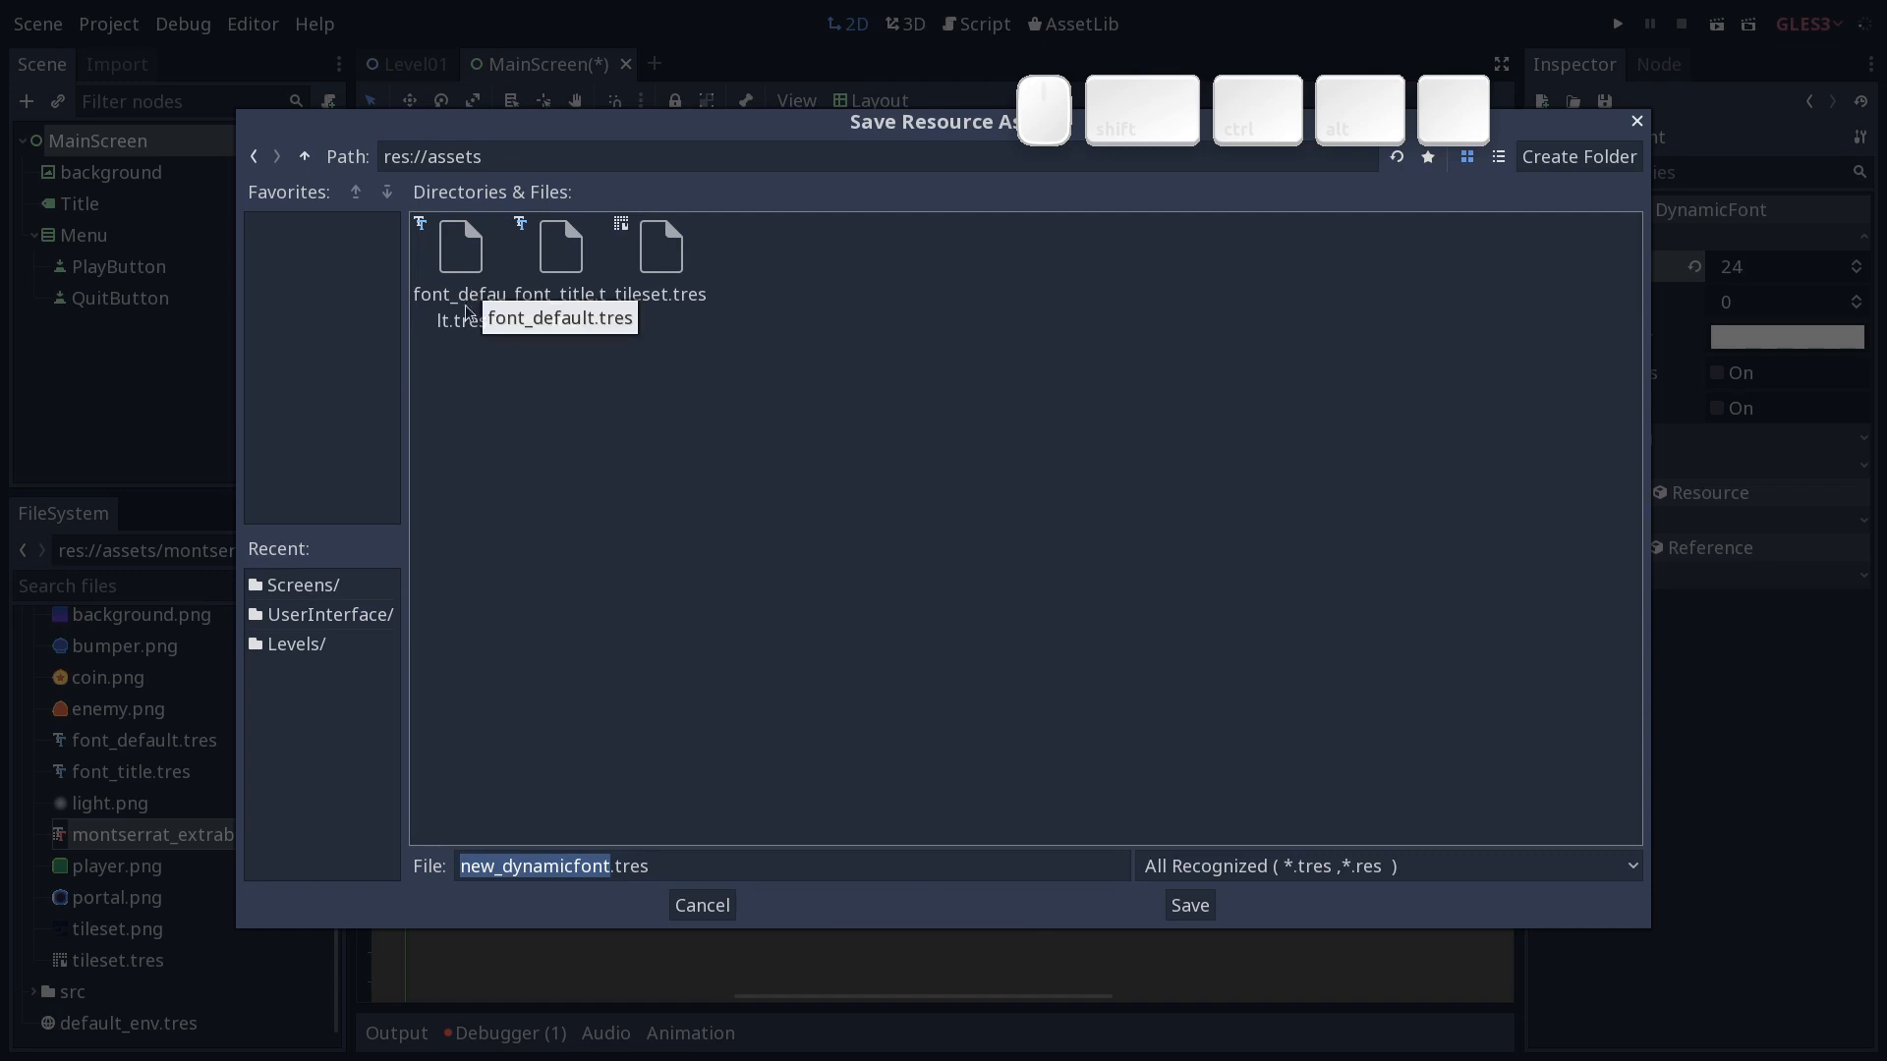
left_click(500, 867)
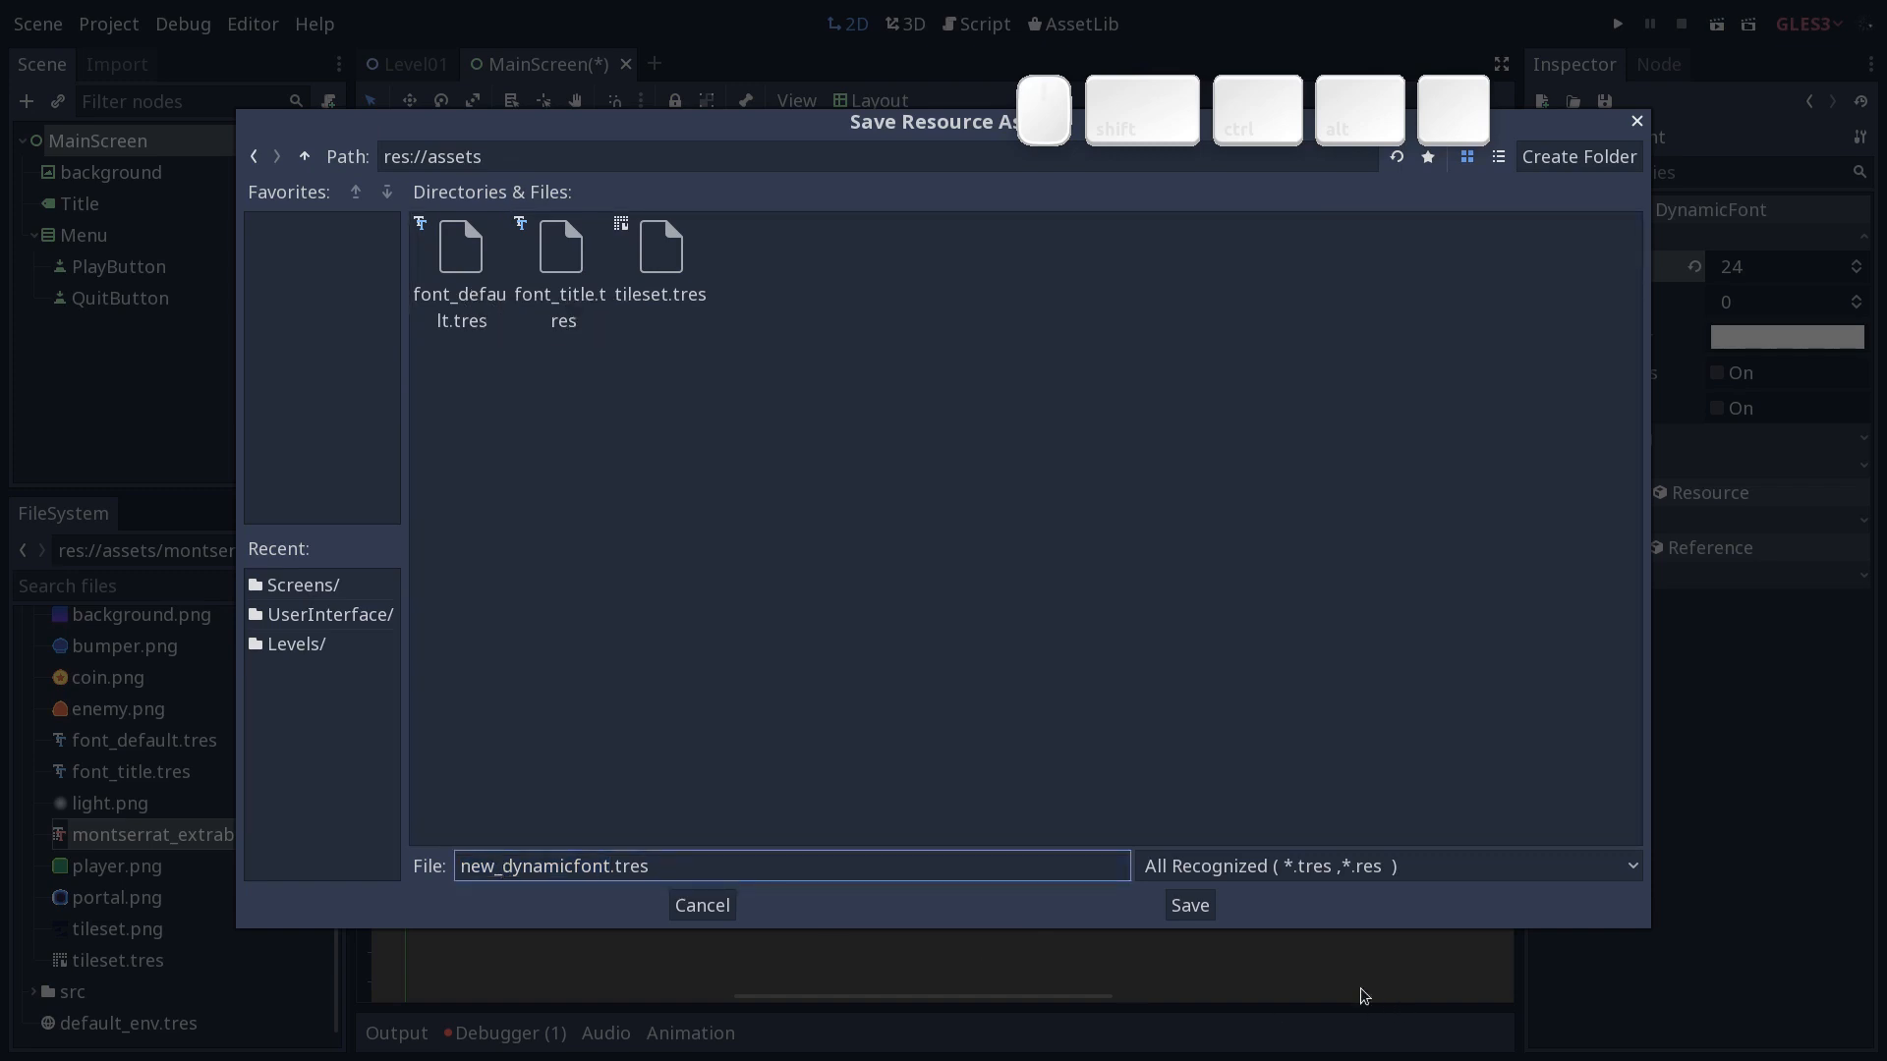
left_click(1187, 909)
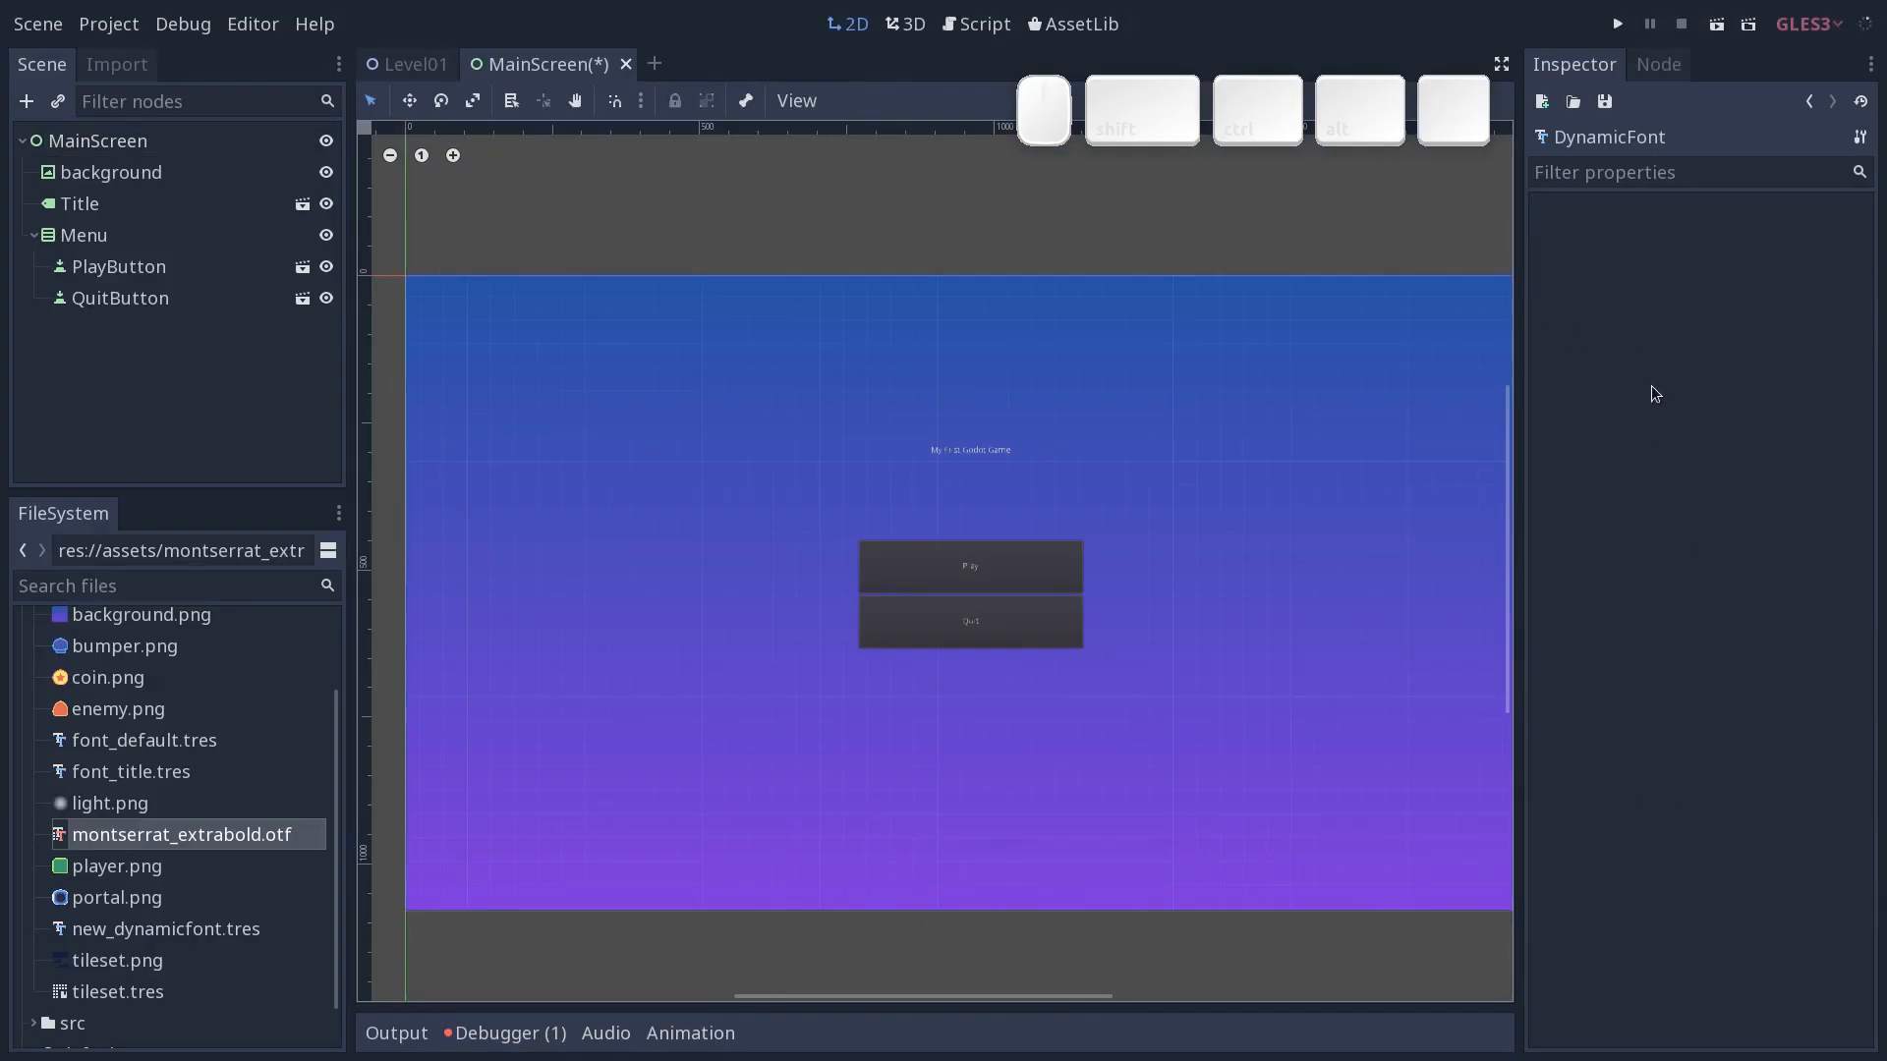
Create a new Theme resource and assign new_dynamicfont.tres as its default font.
left_click(1542, 102)
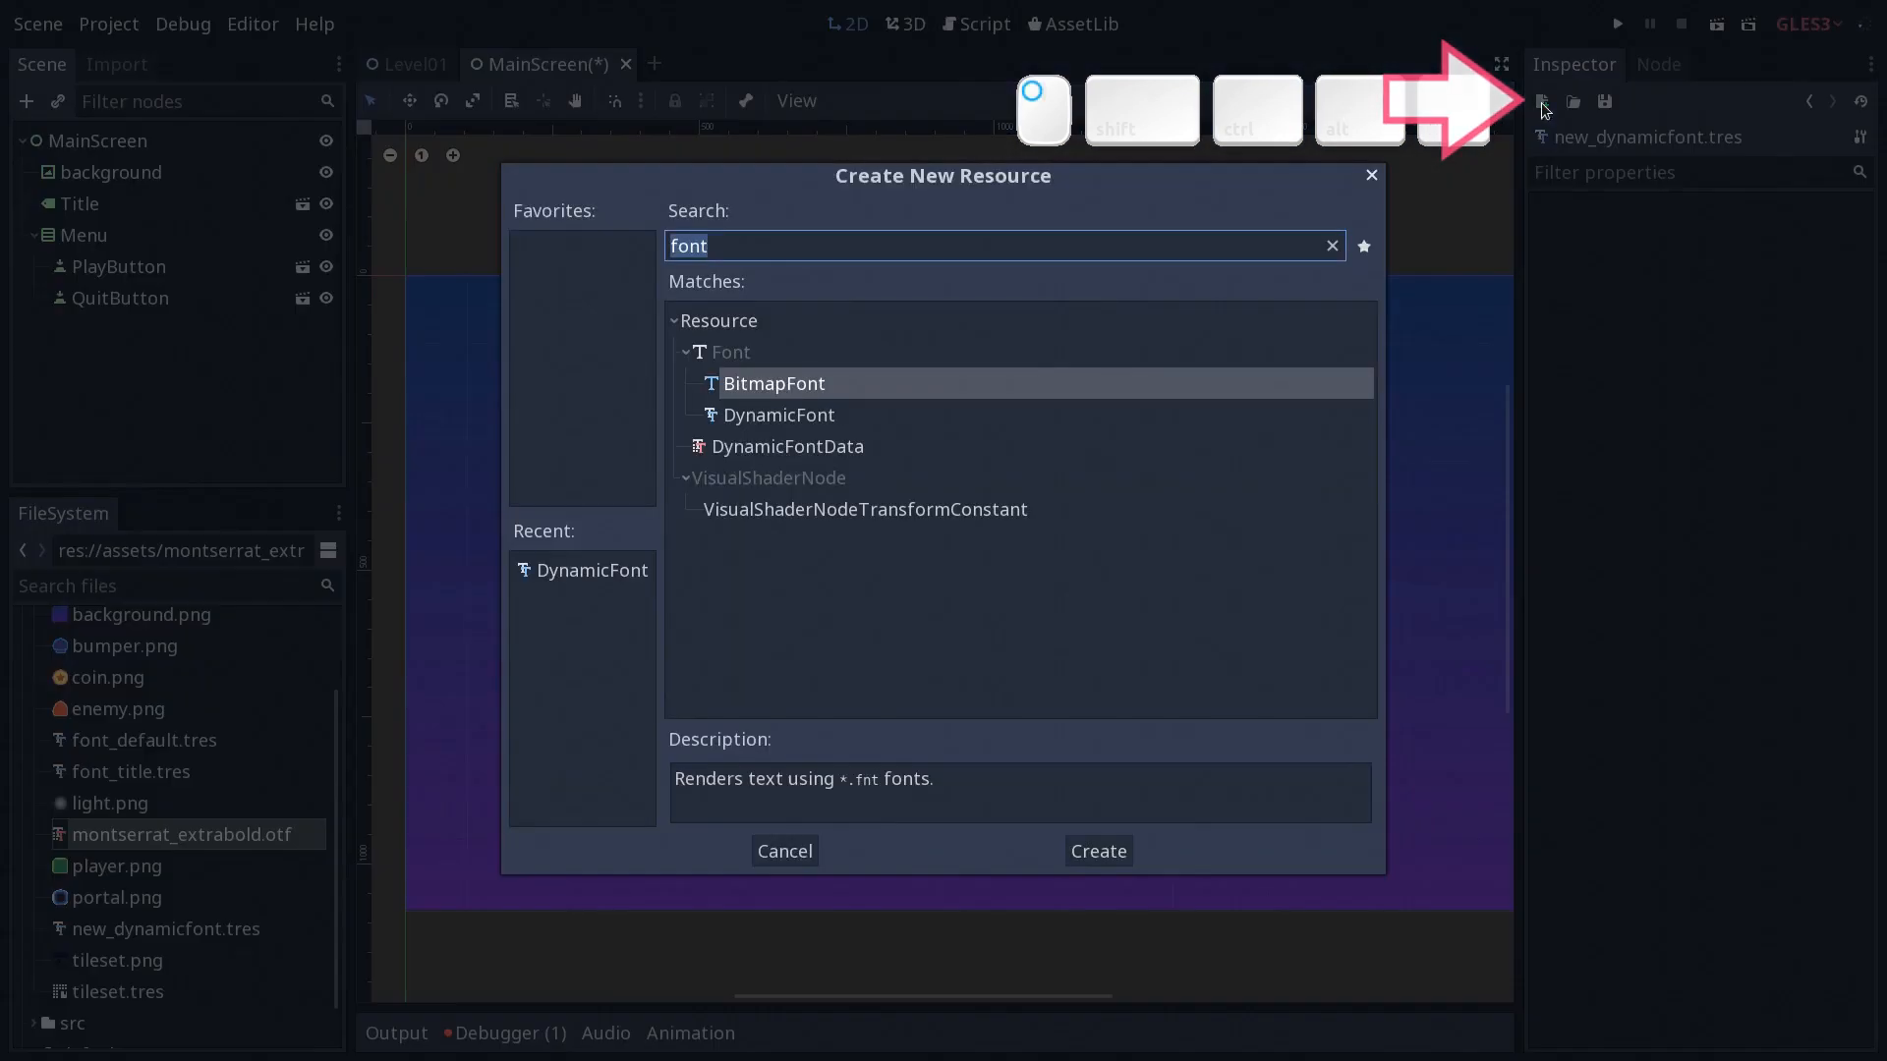
type("theme")
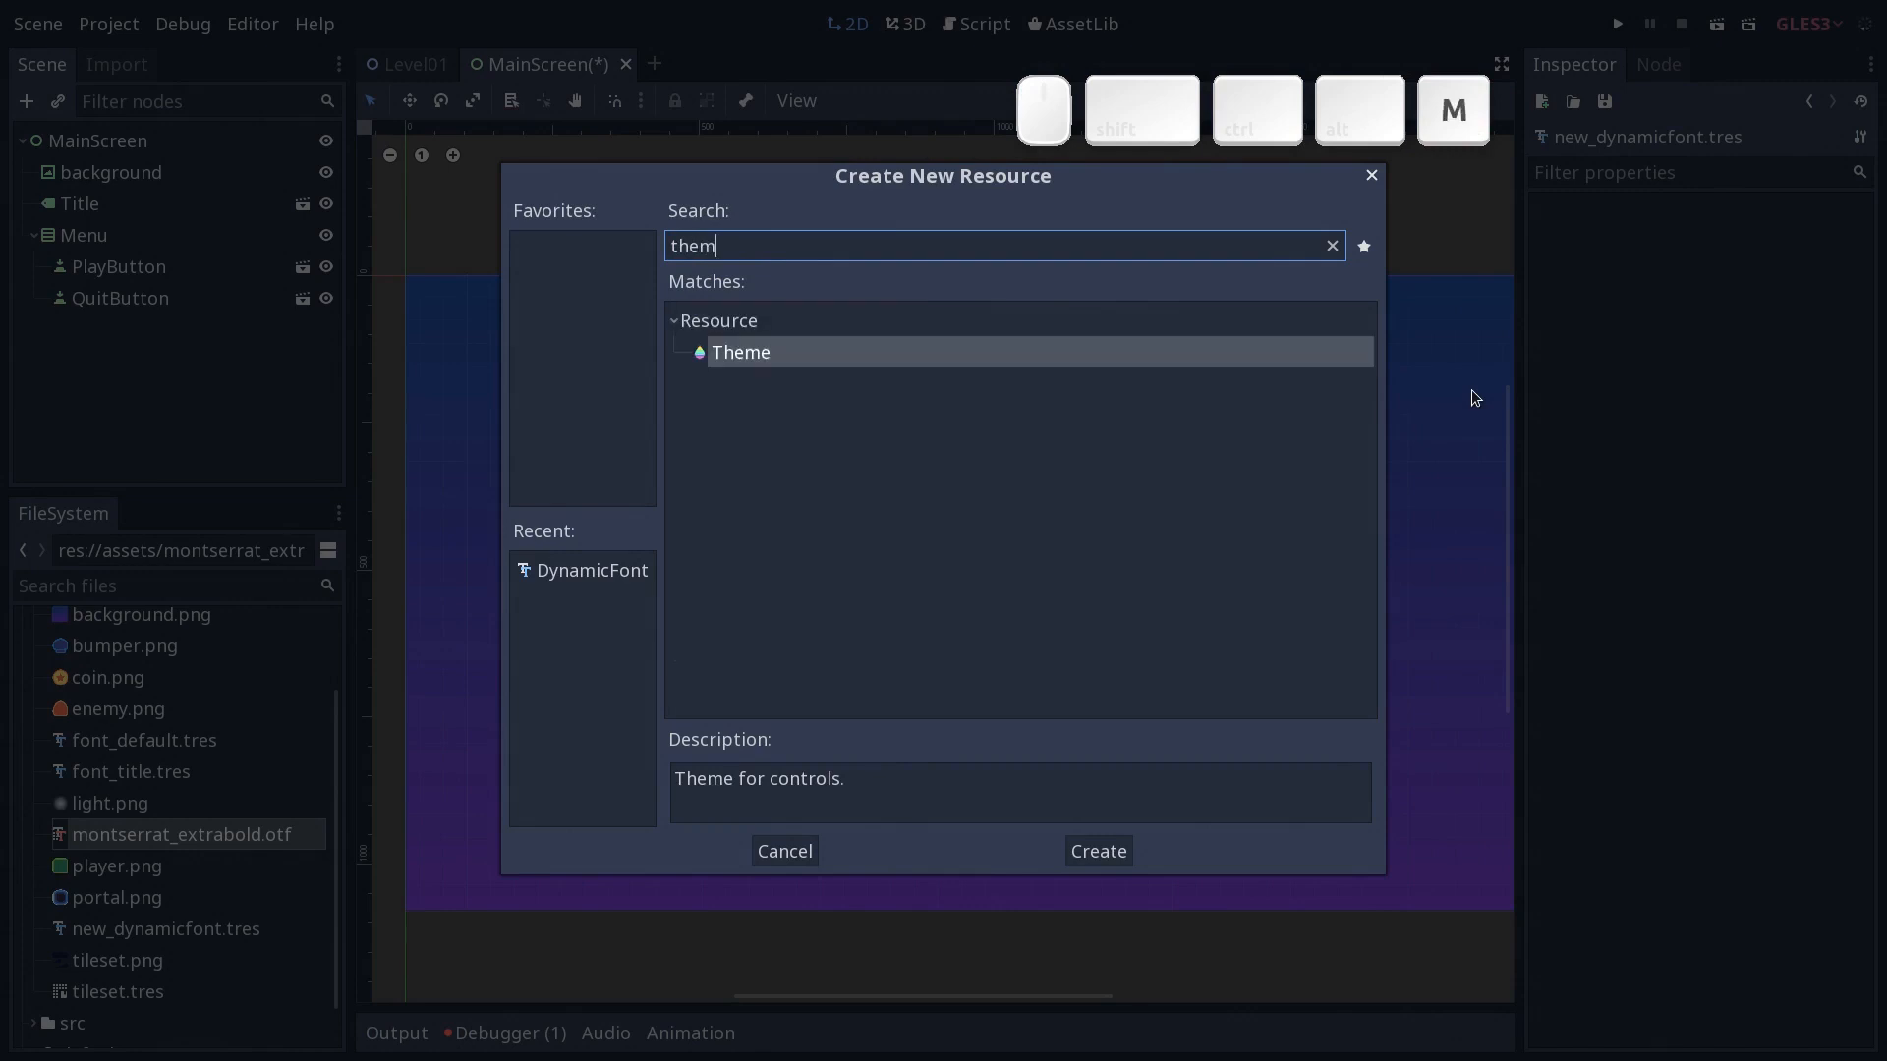
left_click(782, 360)
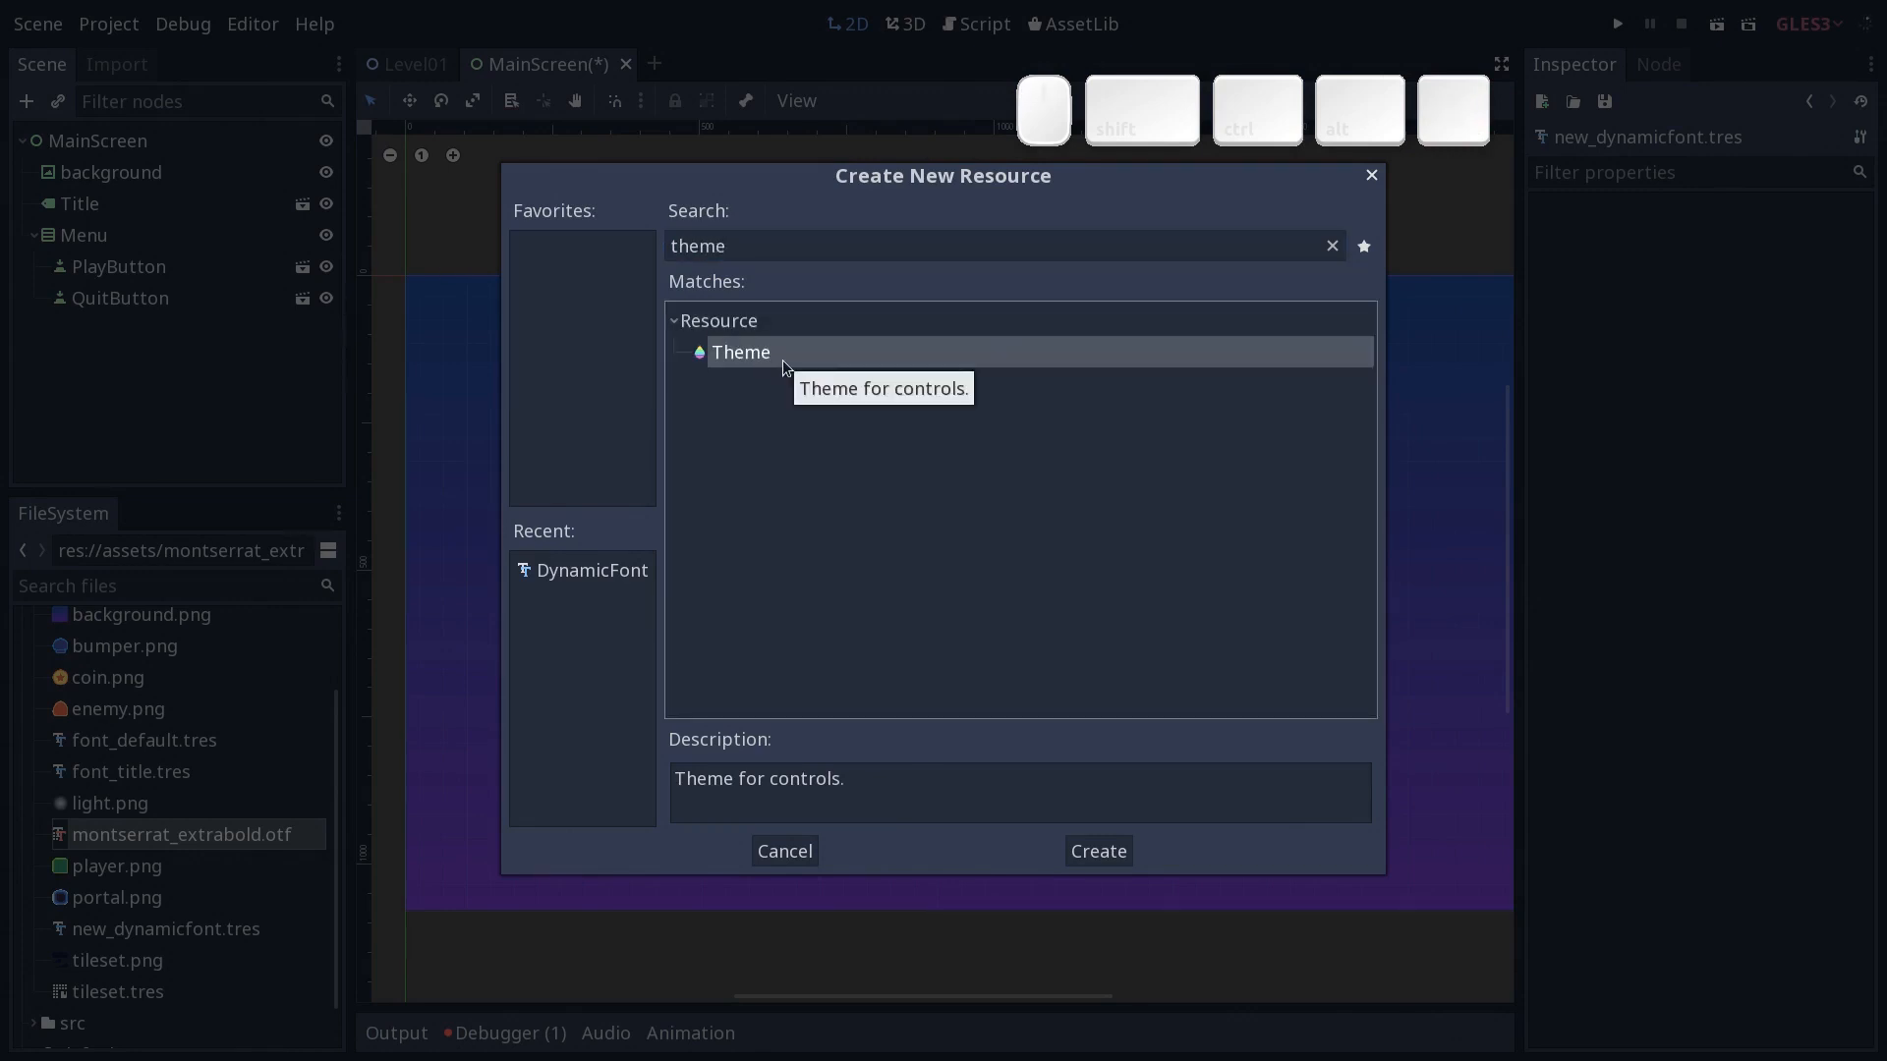
key("Return")
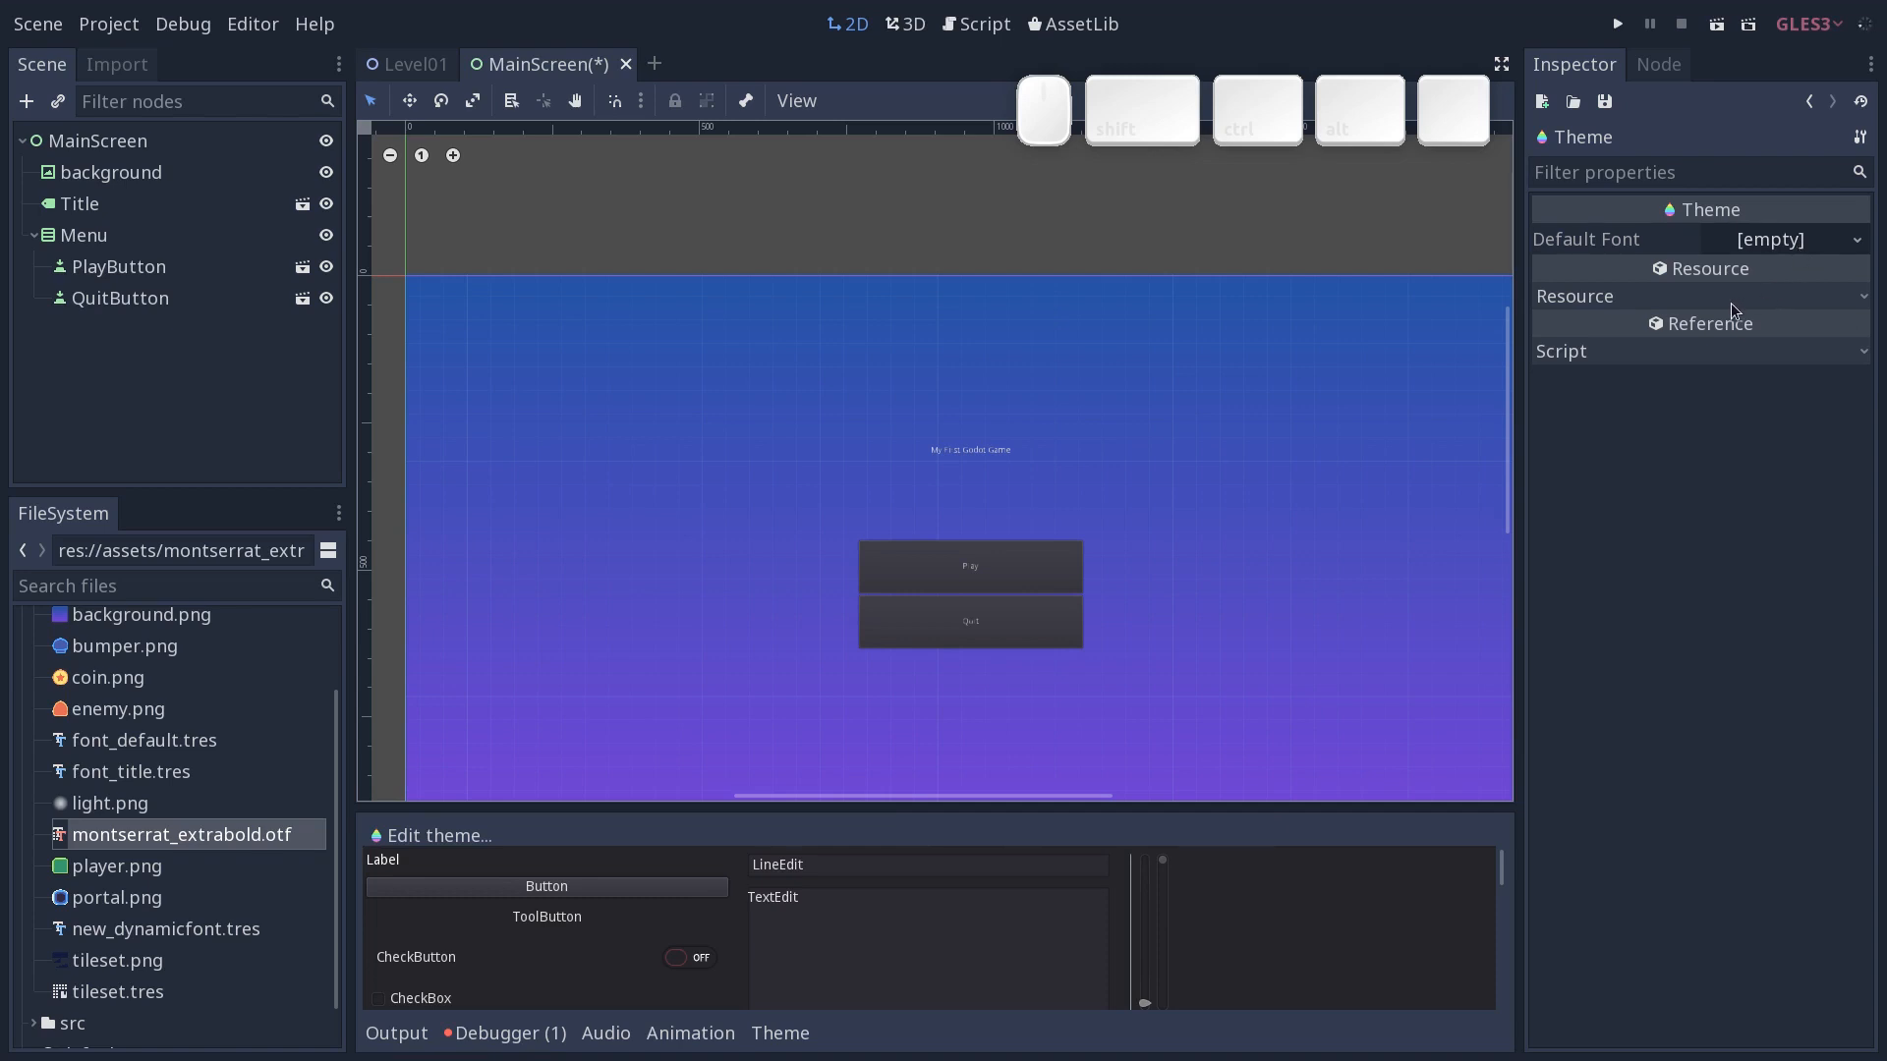
left_click(182, 938)
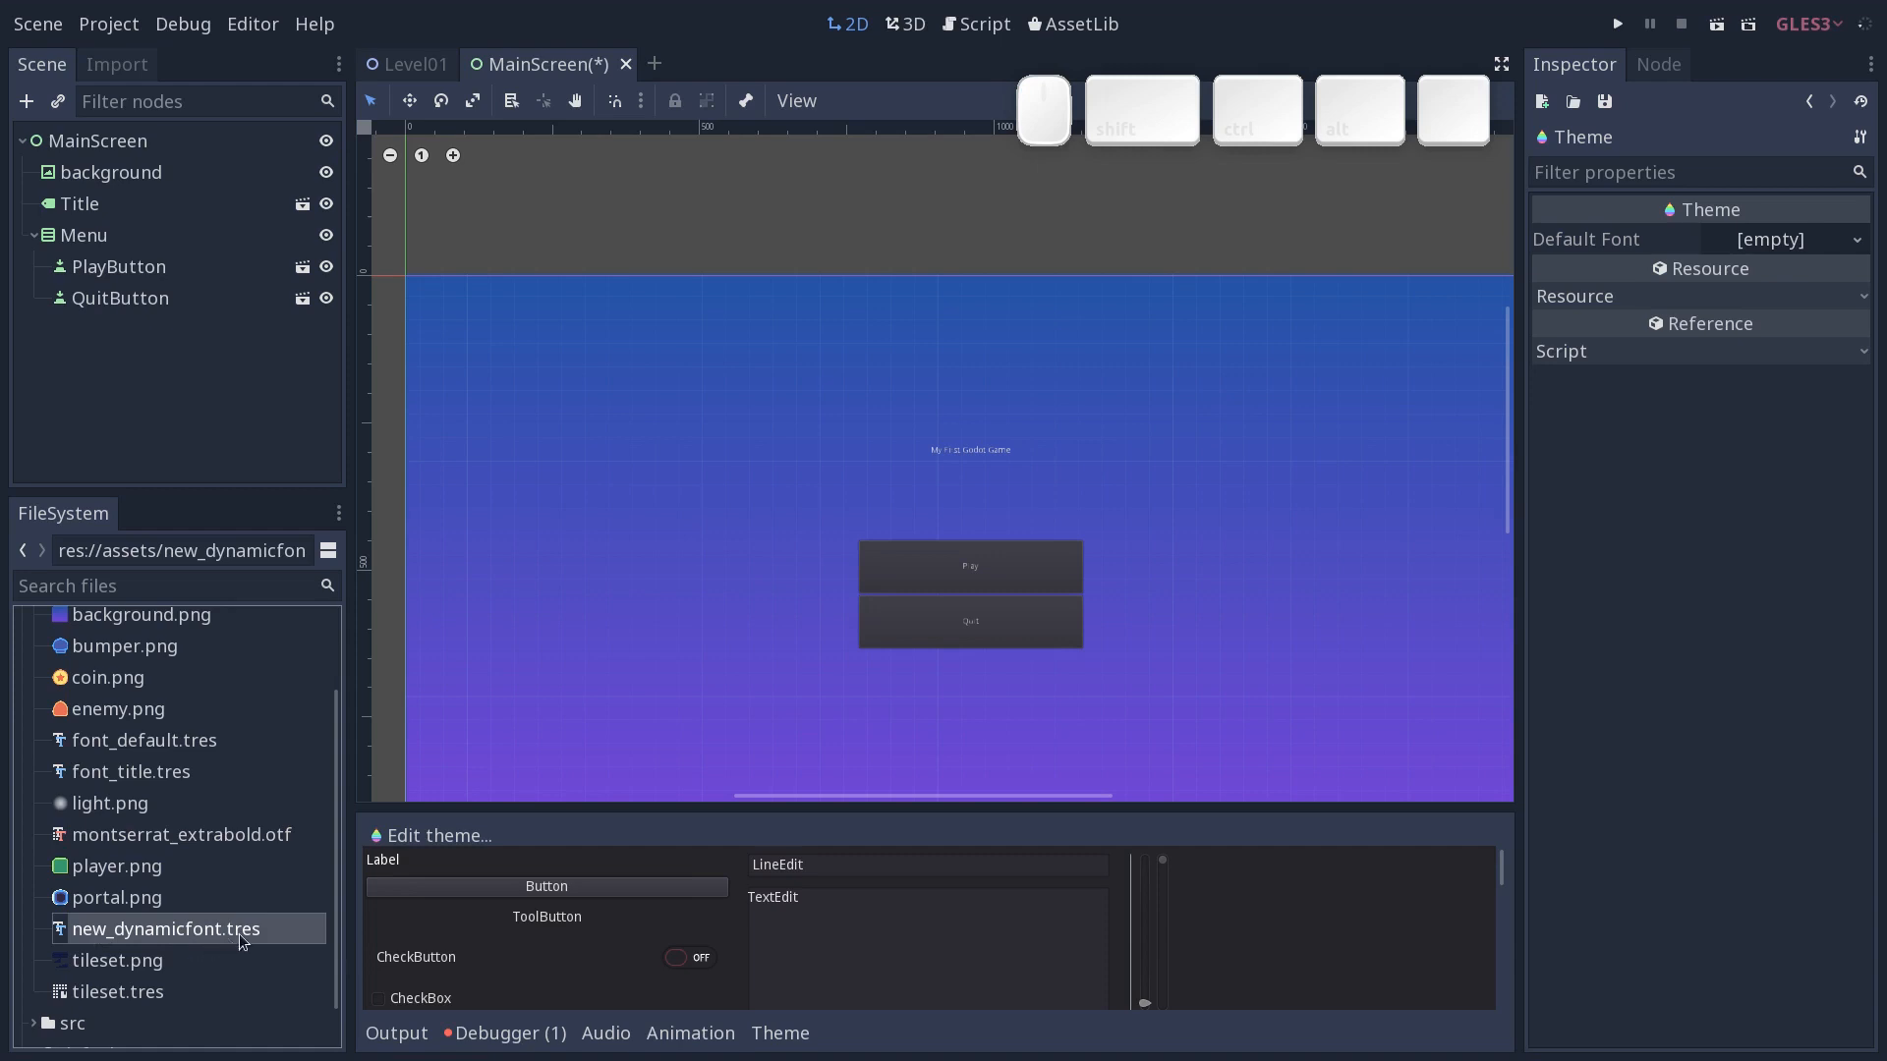
left_click_drag(246, 942, 1800, 250)
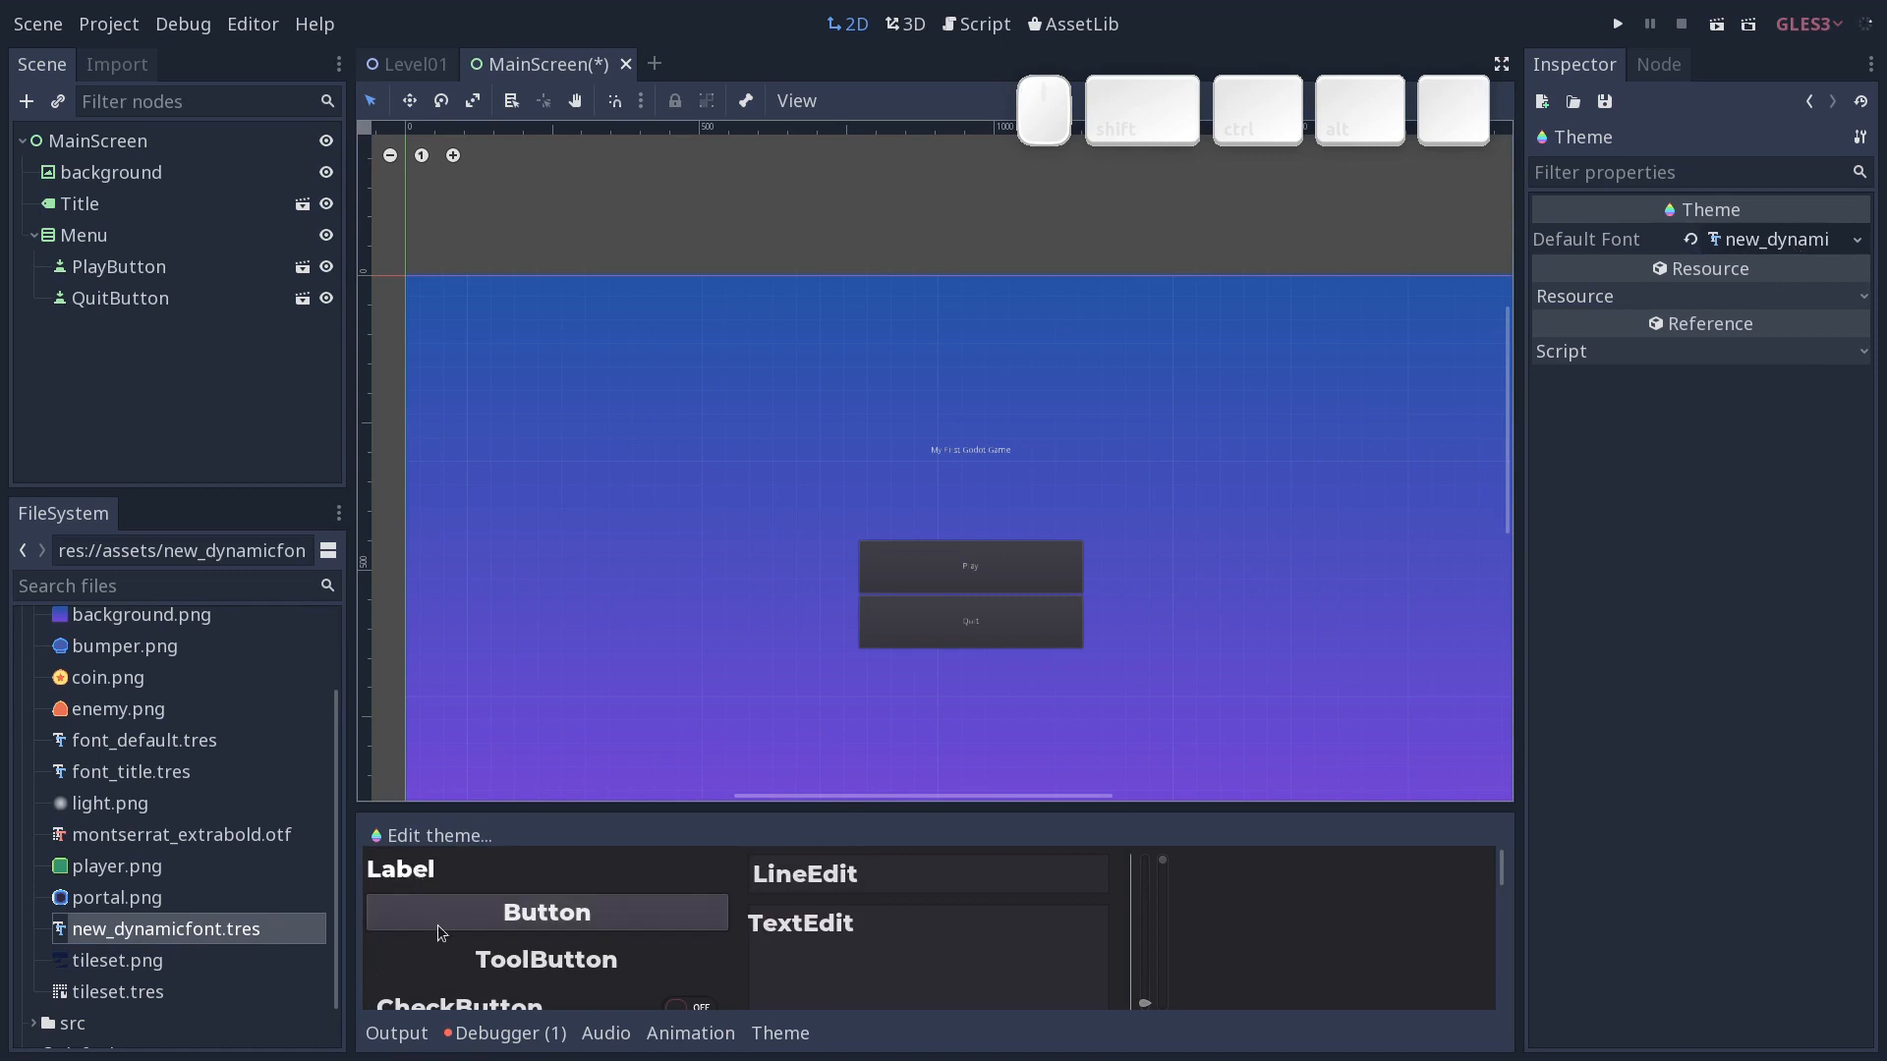
Enlarge the theme preview and look over the available theme editing options.
left_click(783, 1042)
left_click(784, 1039)
left_click(784, 1040)
left_click_drag(629, 807, 666, 673)
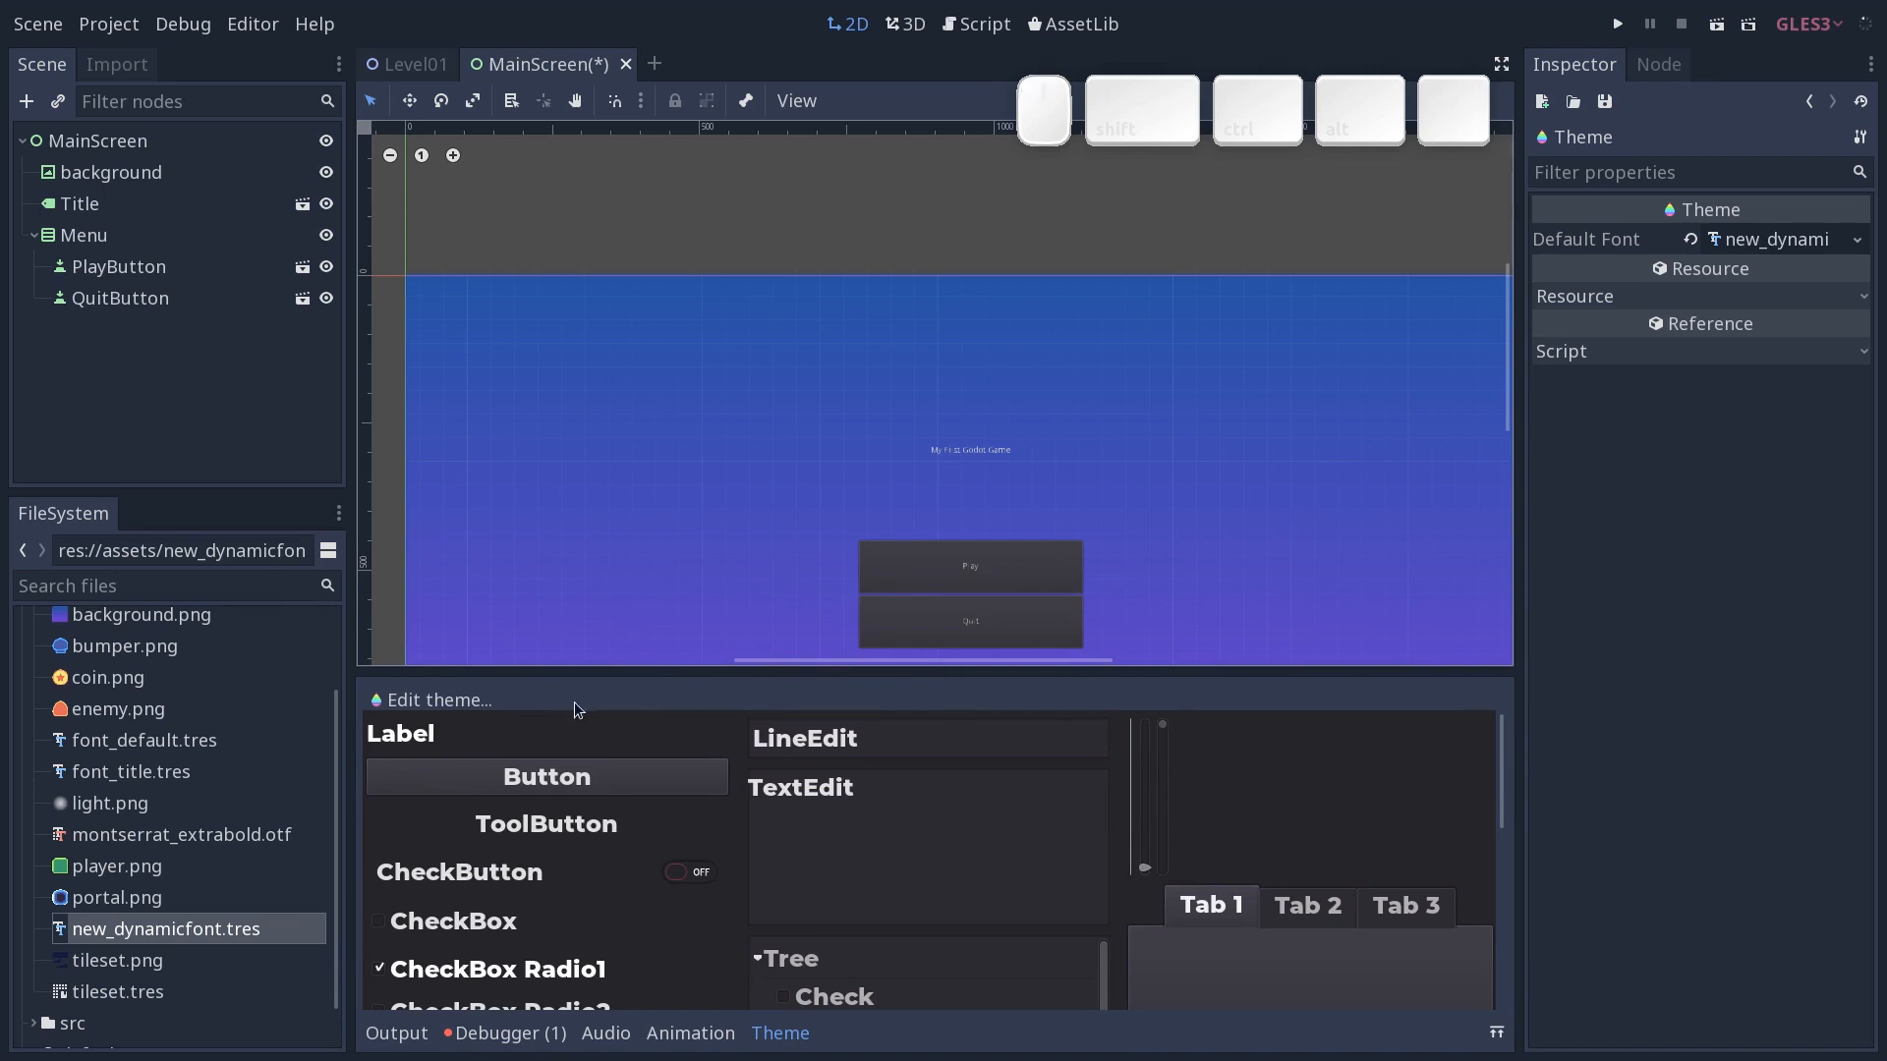
left_click(389, 701)
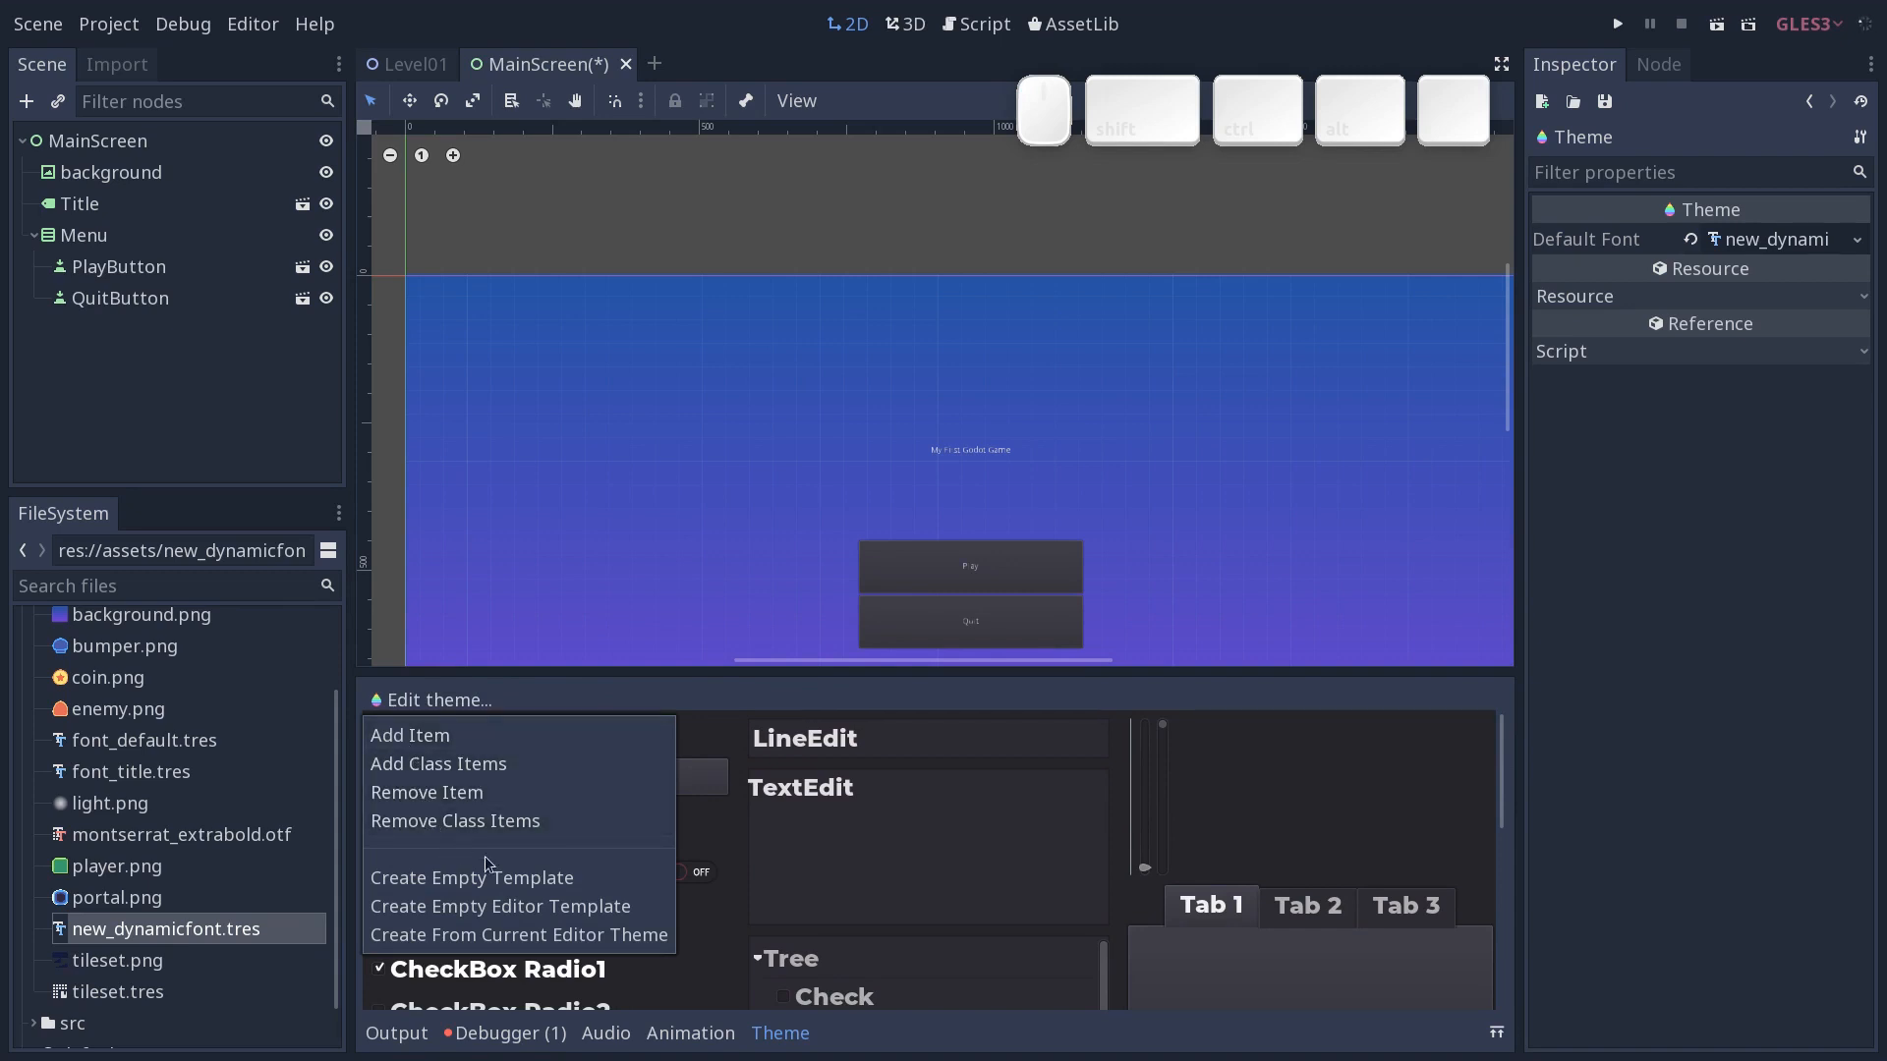
left_click(1125, 695)
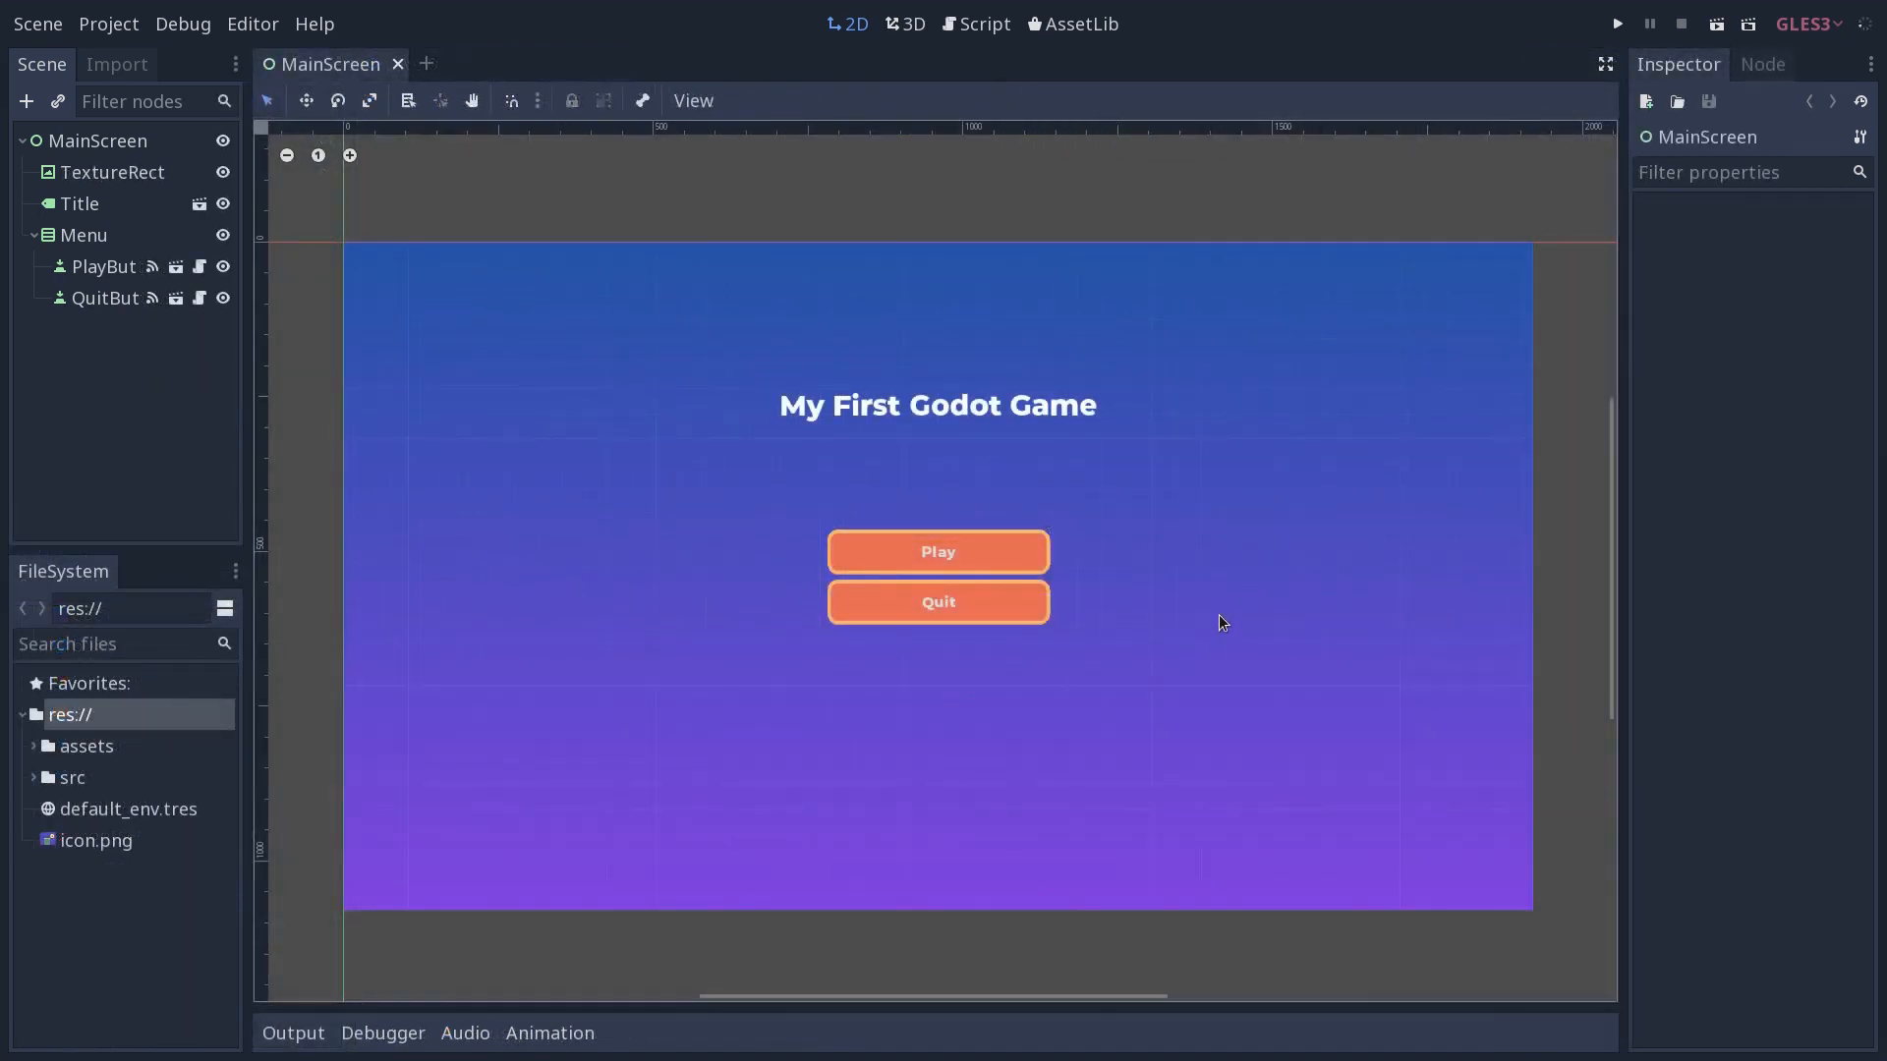
Run the finished game project, start playing, pause it and quit from the pause menu.
key("F5")
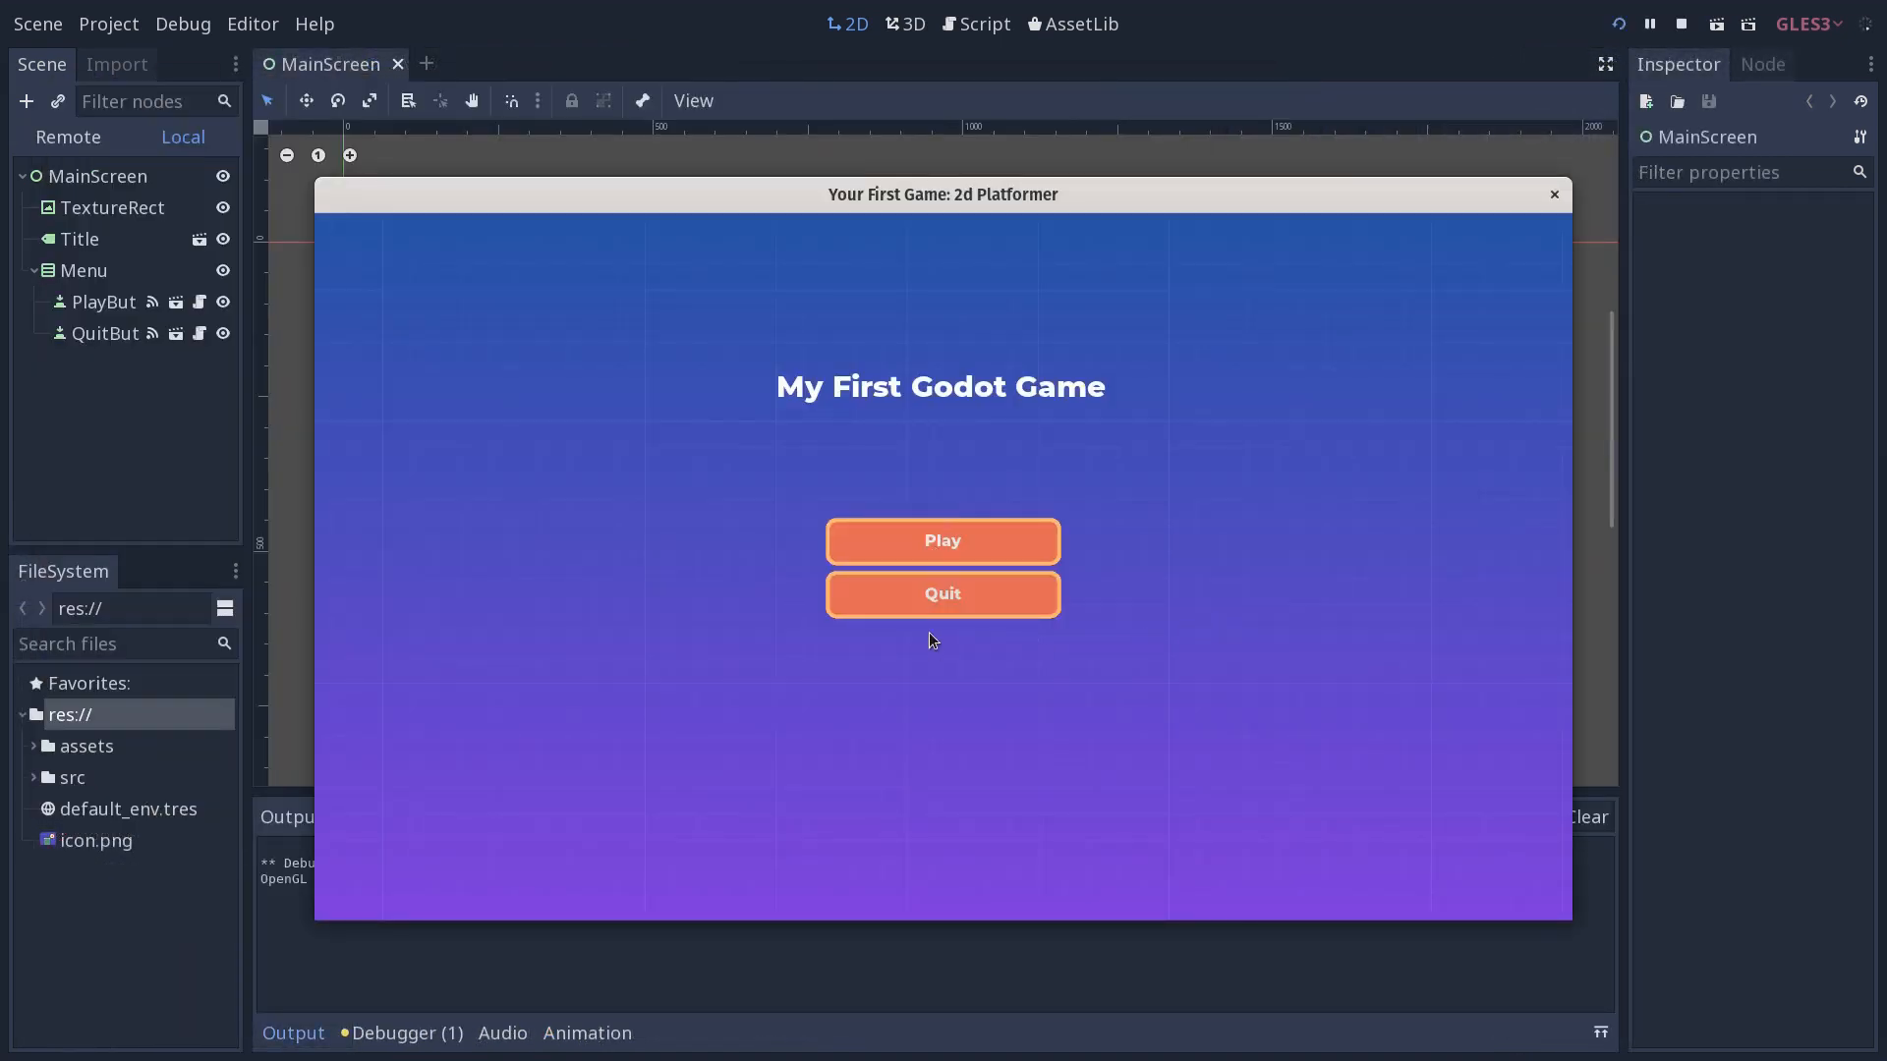
left_click(941, 539)
key("Escape")
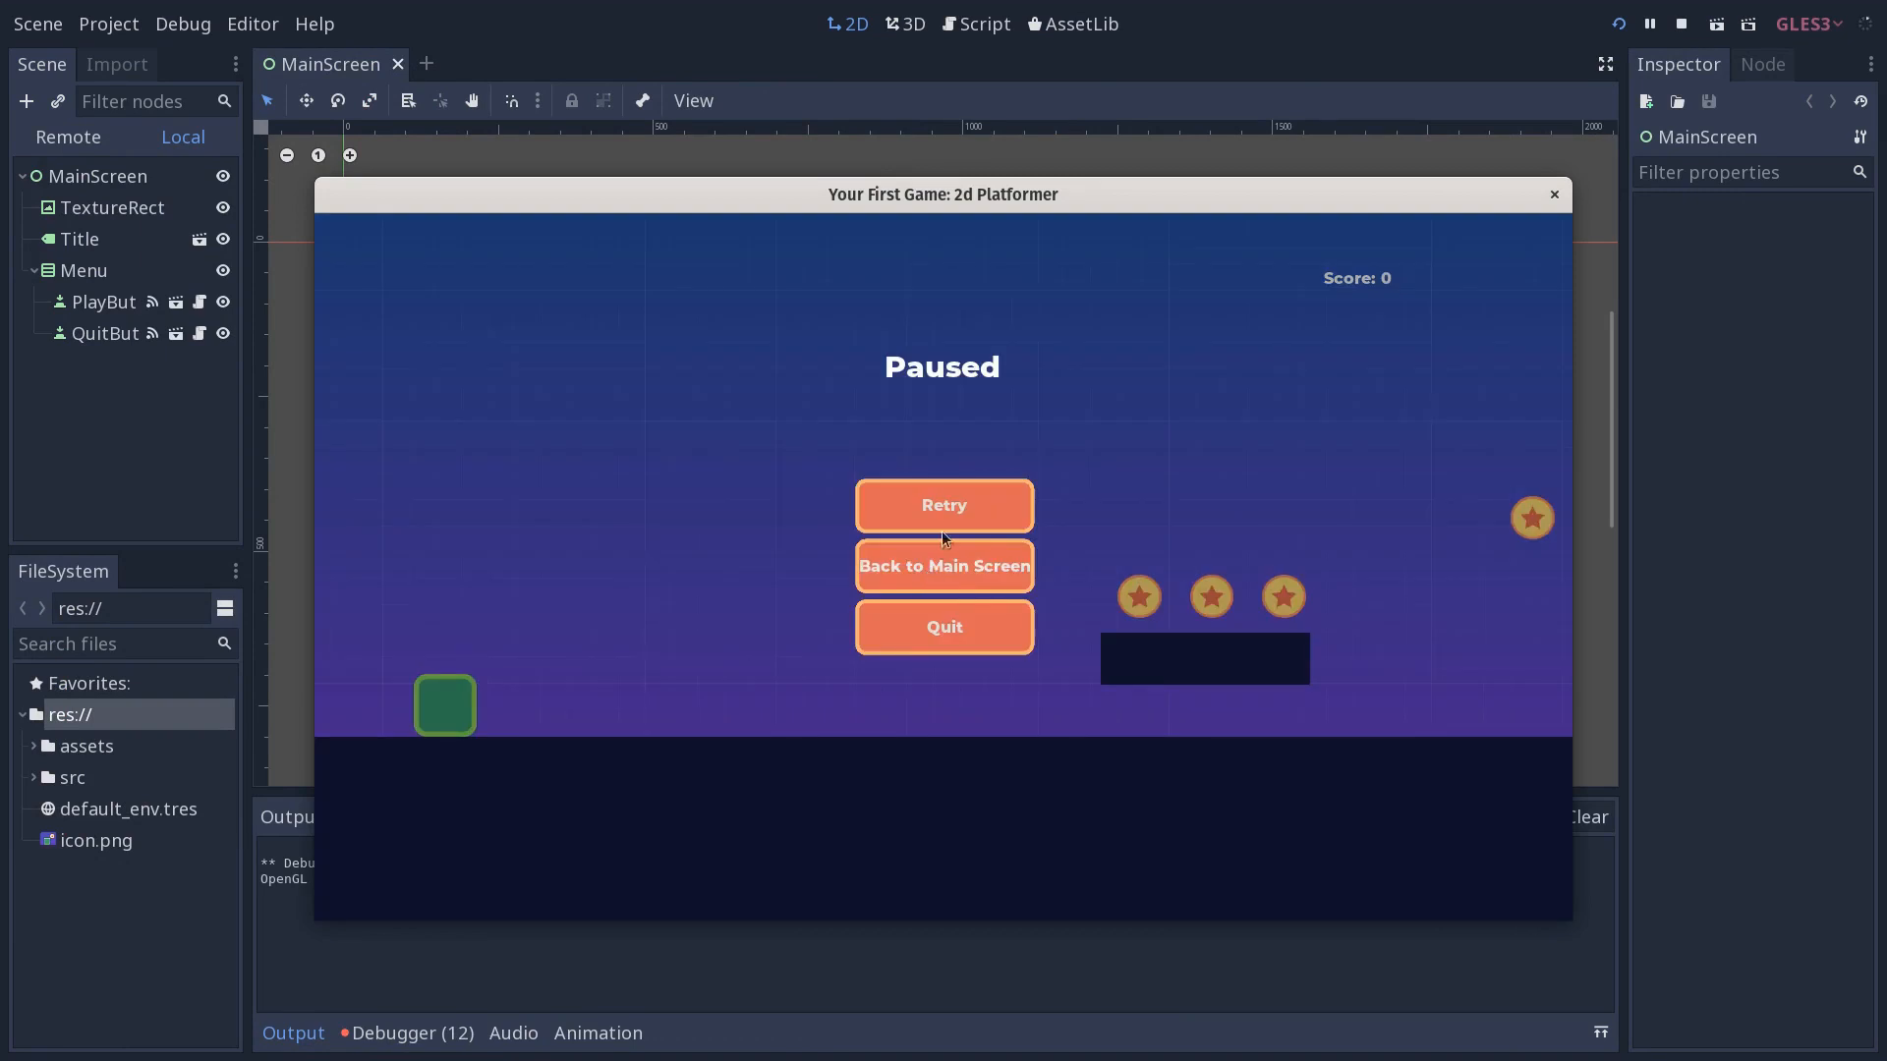
left_click(925, 633)
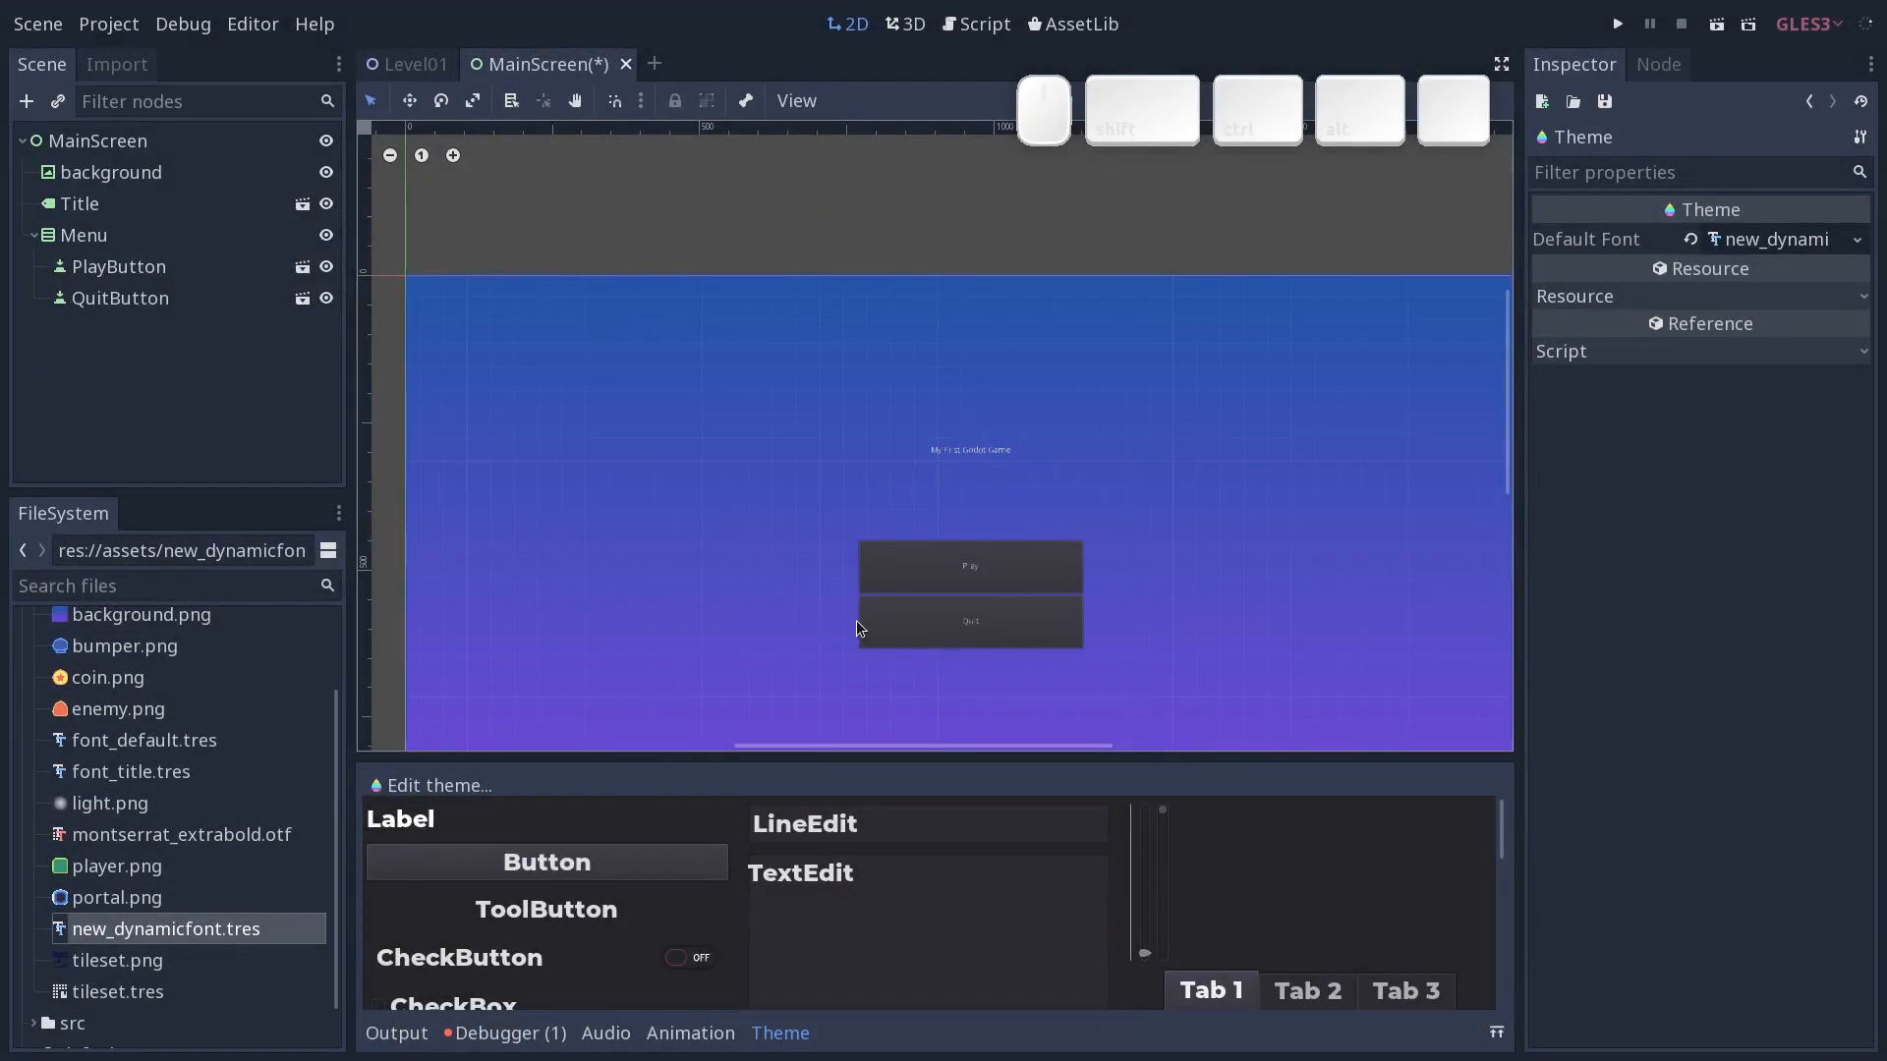
Save the theme resource as ui_theme.tres in the res://assets folder.
left_click(1606, 102)
left_click(1604, 169)
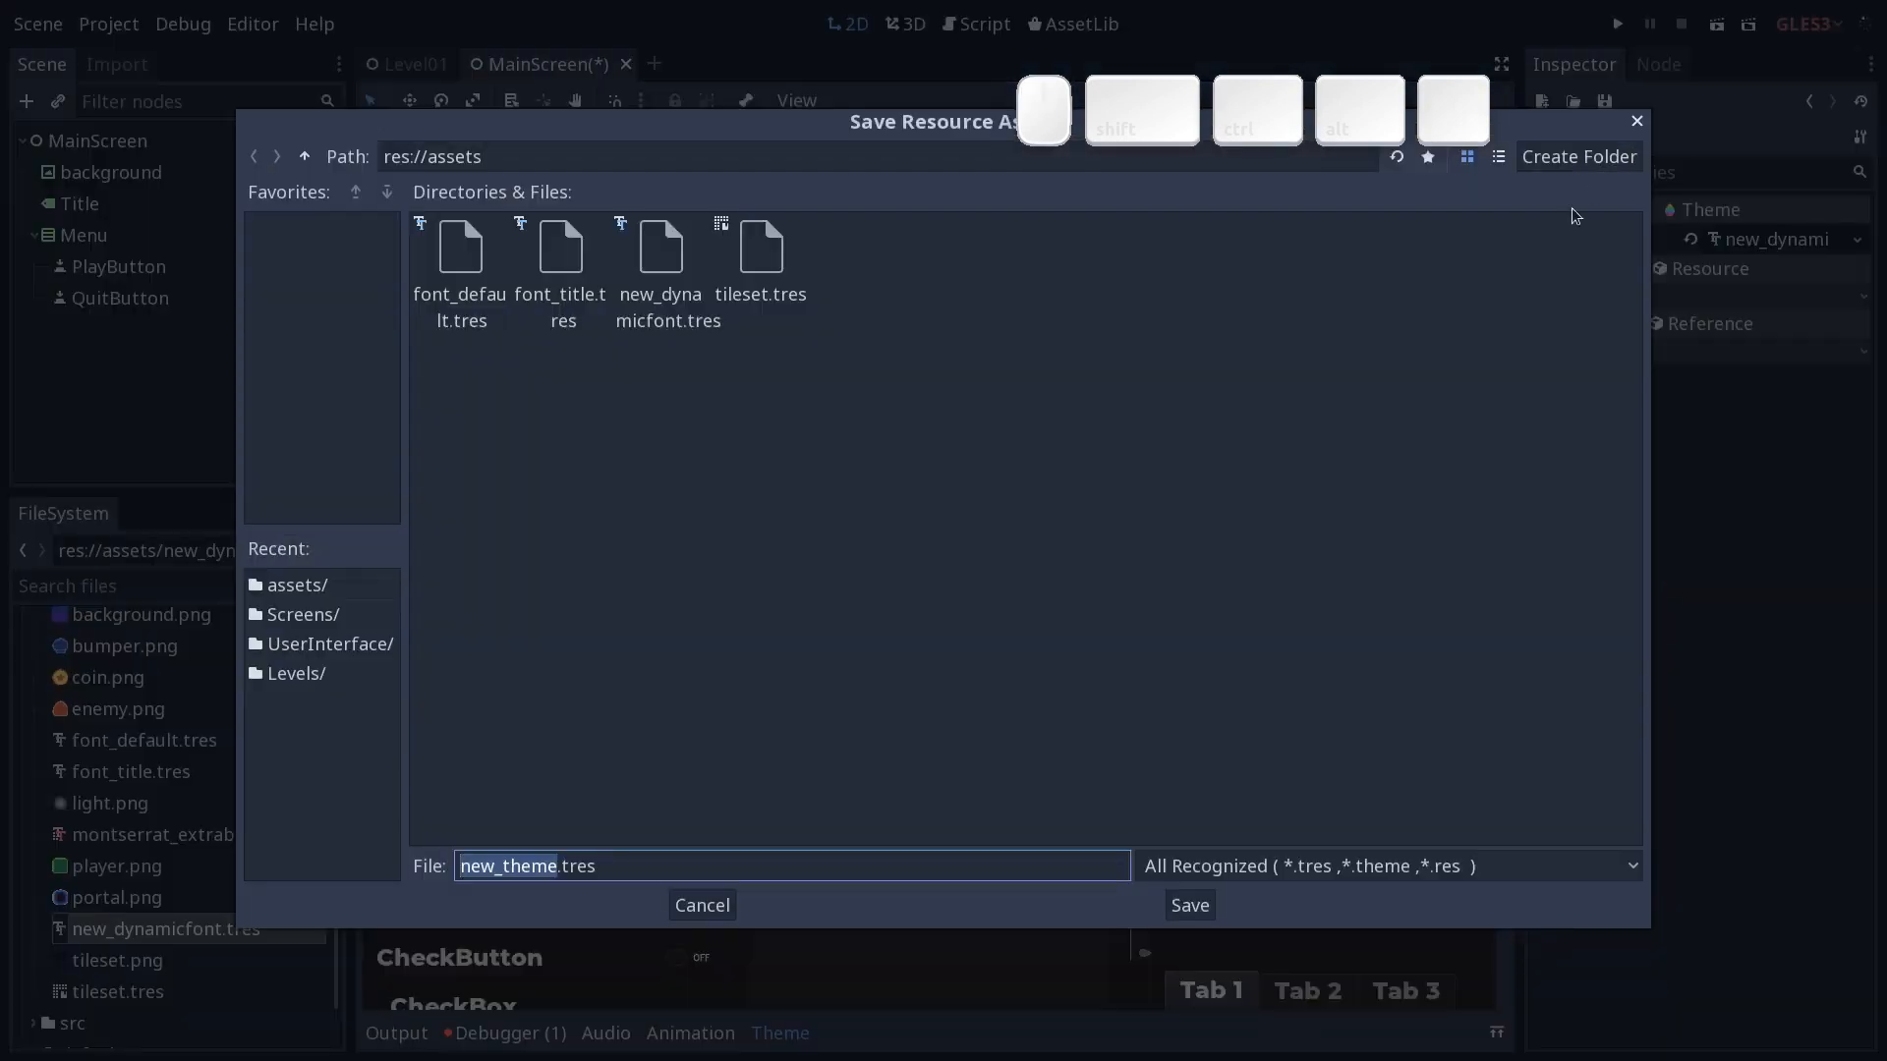
left_click_drag(559, 865, 383, 864)
type("ui_theme")
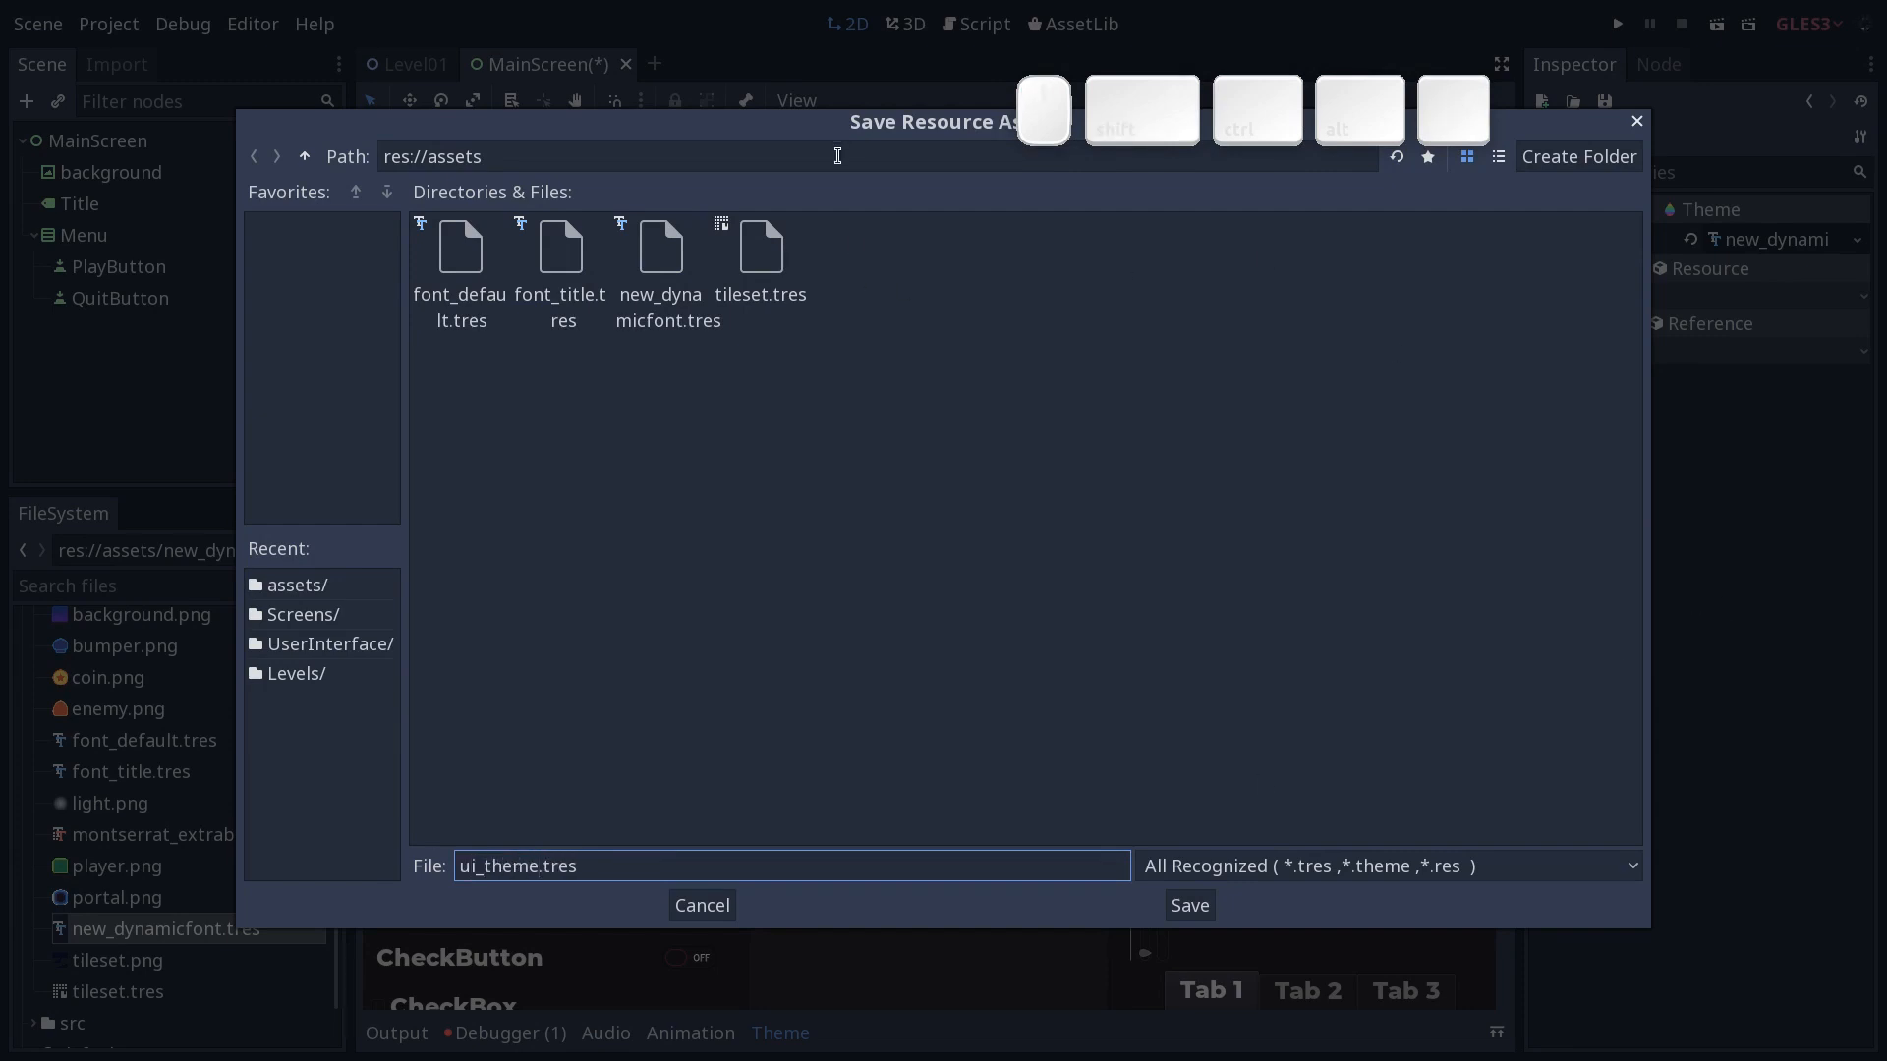
left_click_drag(853, 122, 845, 192)
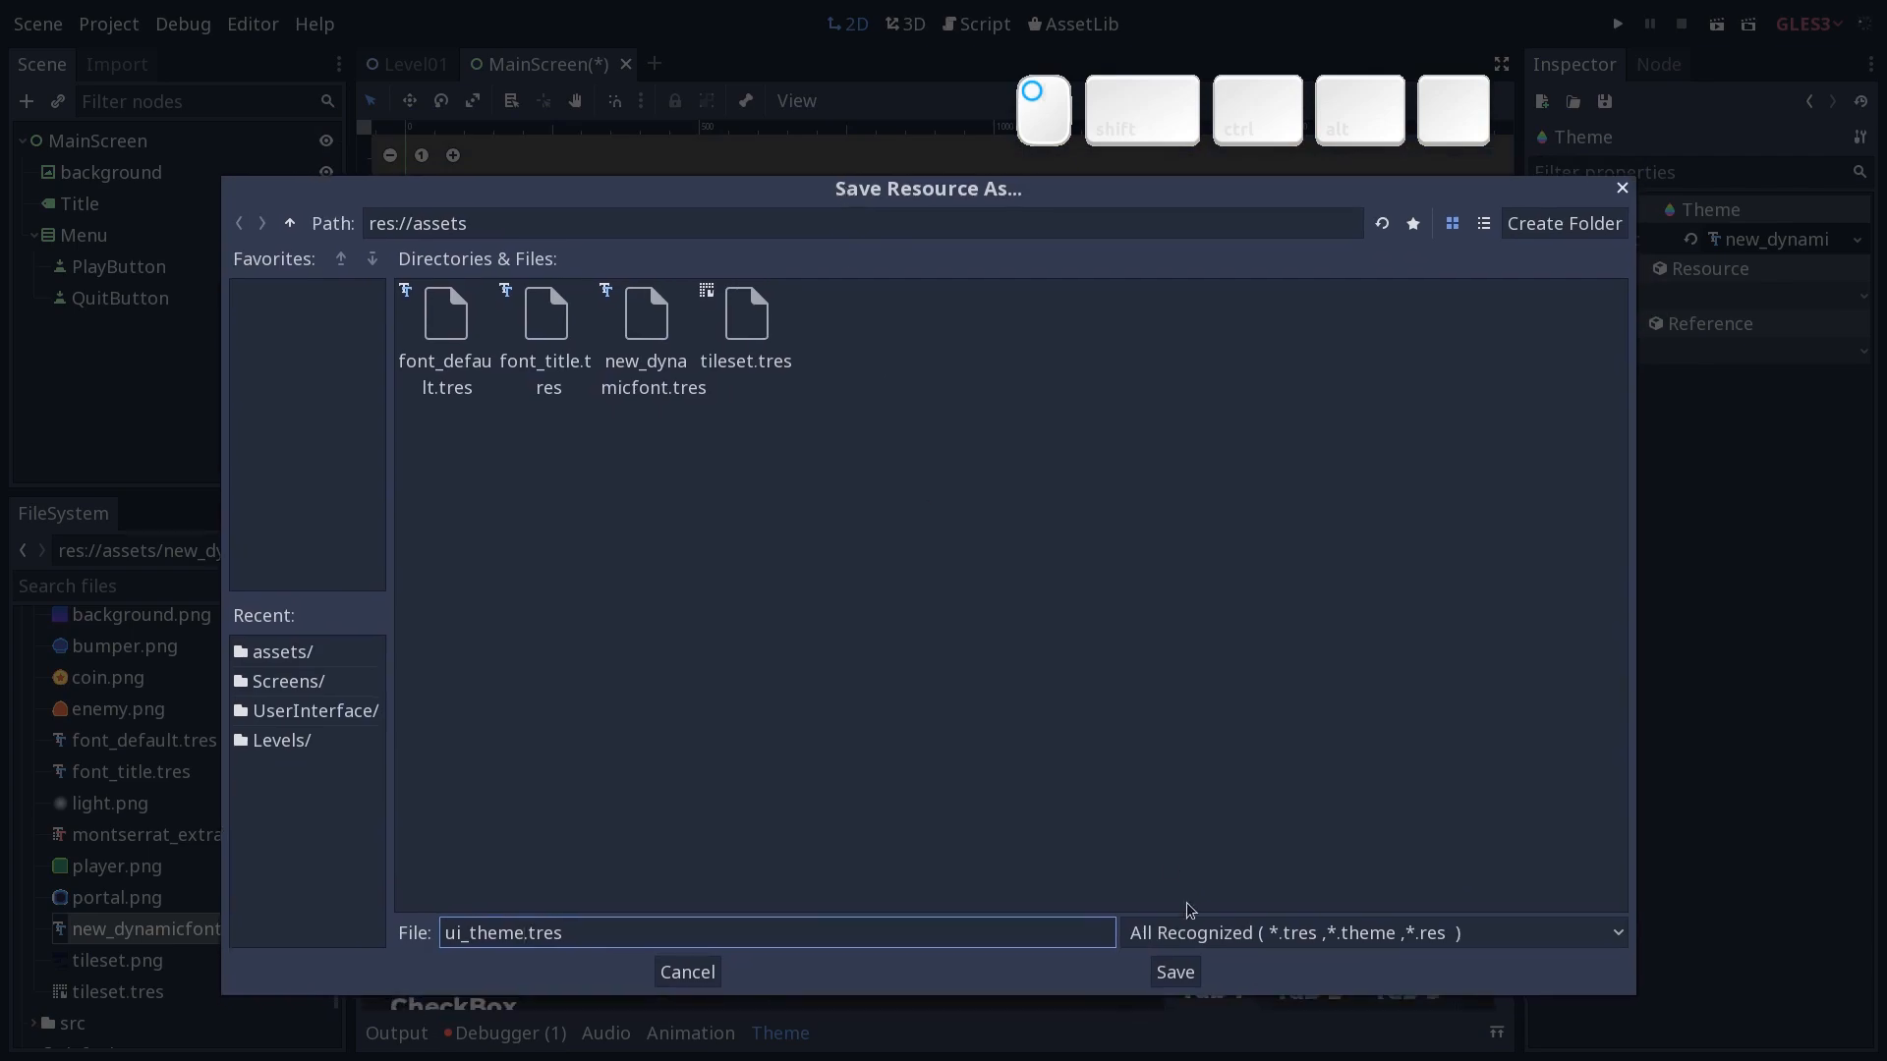
left_click(1175, 971)
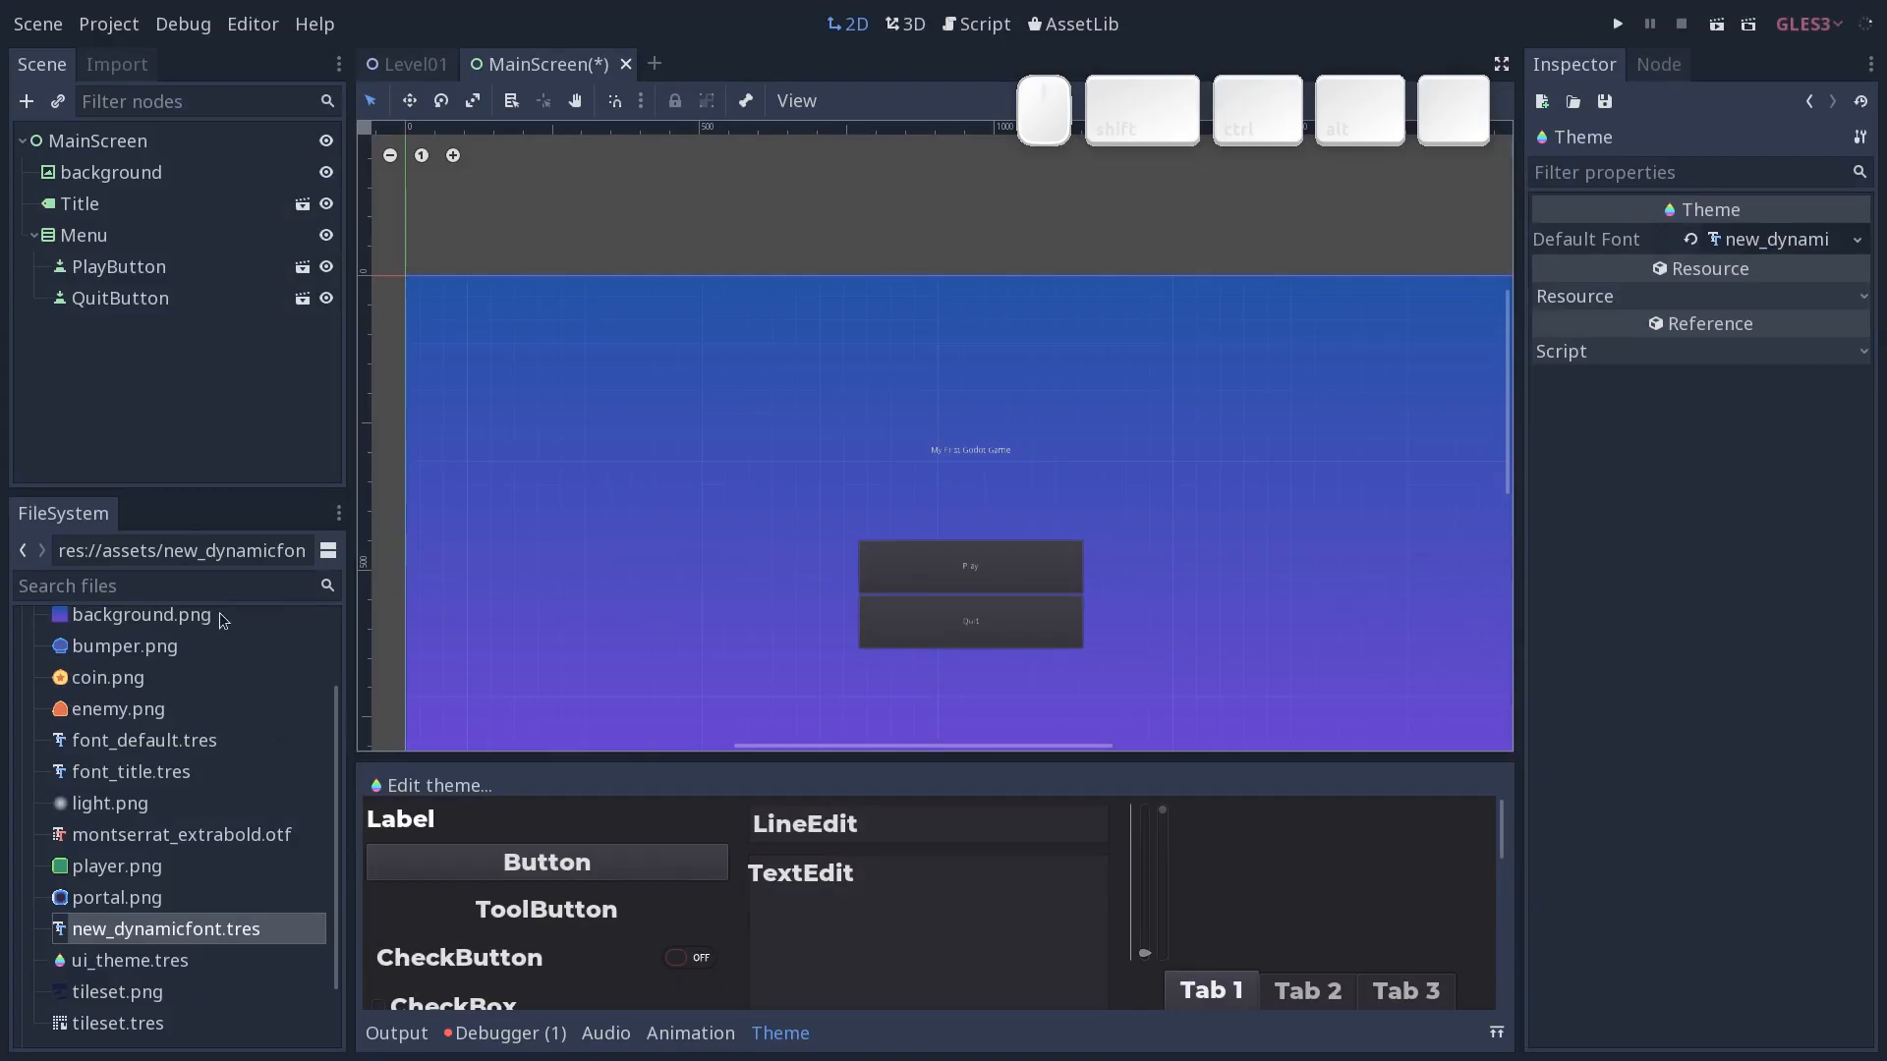
Assign ui_theme.tres as the Theme of the root MainScreen node.
left_click(61, 145)
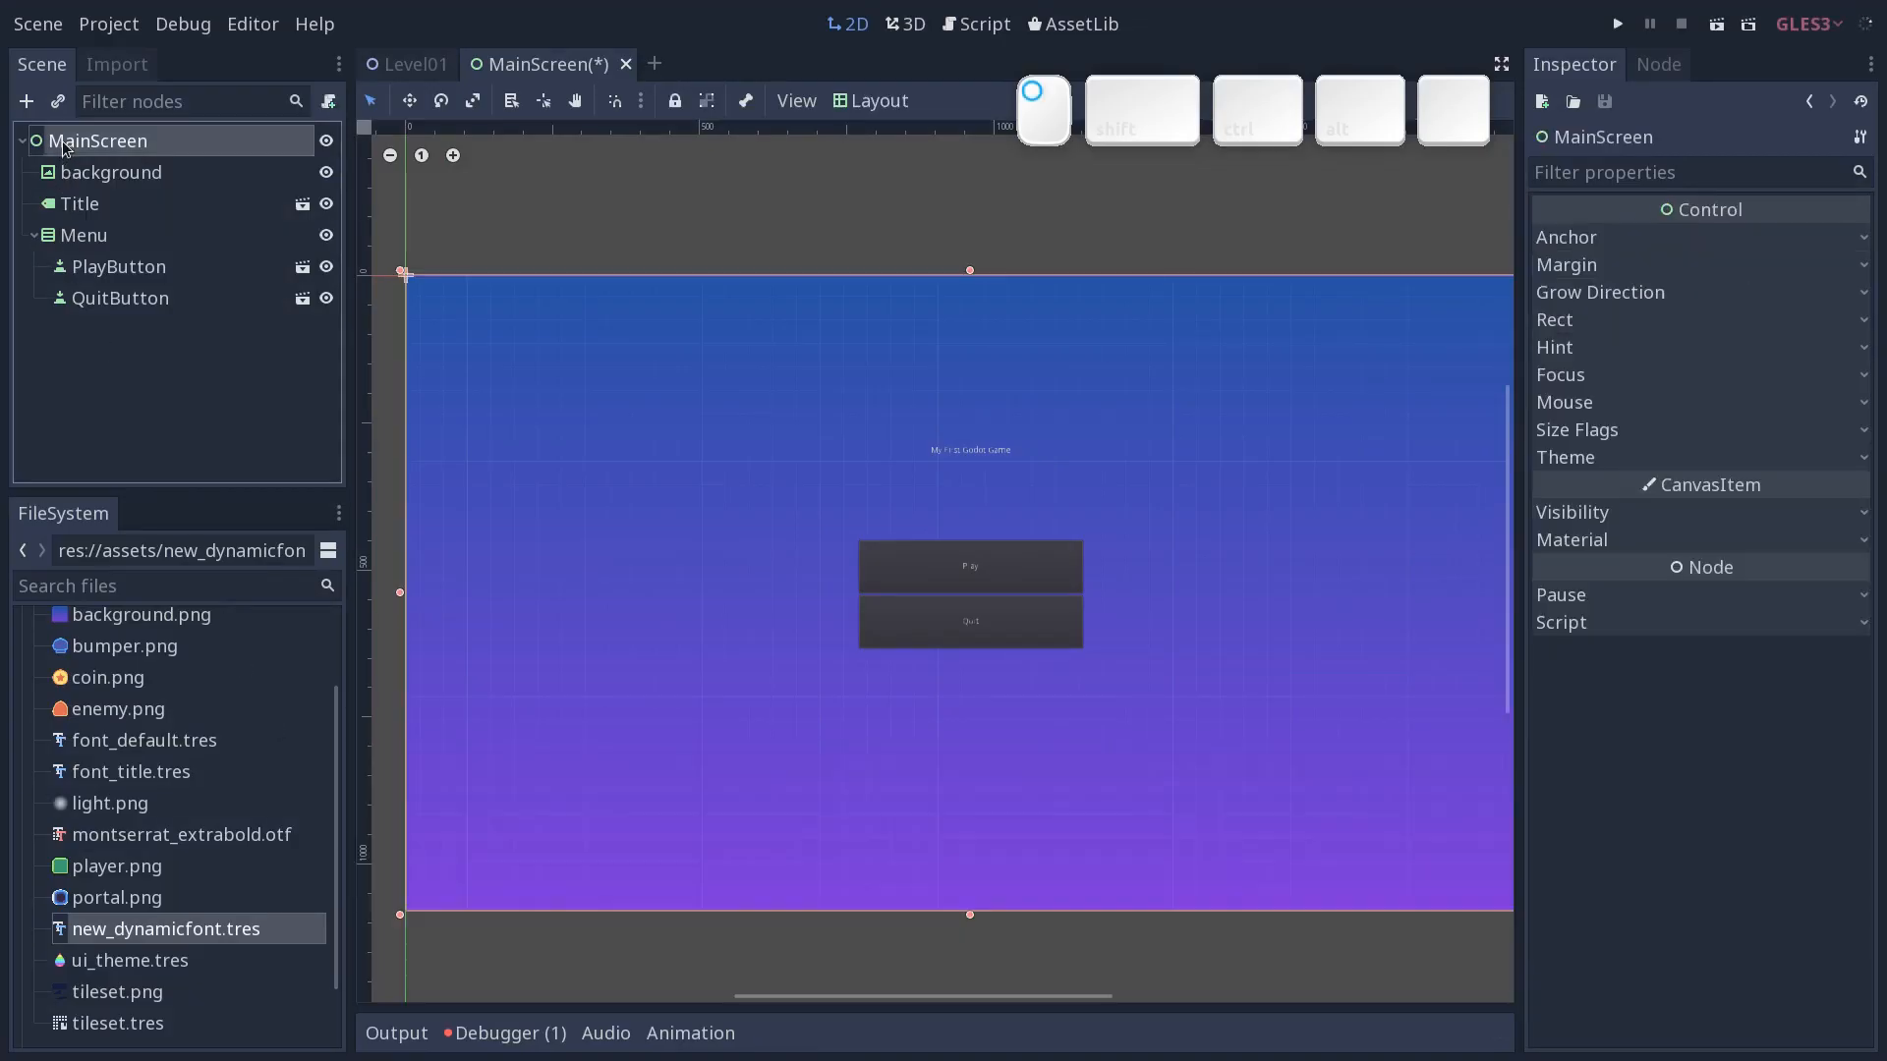
left_click(1577, 459)
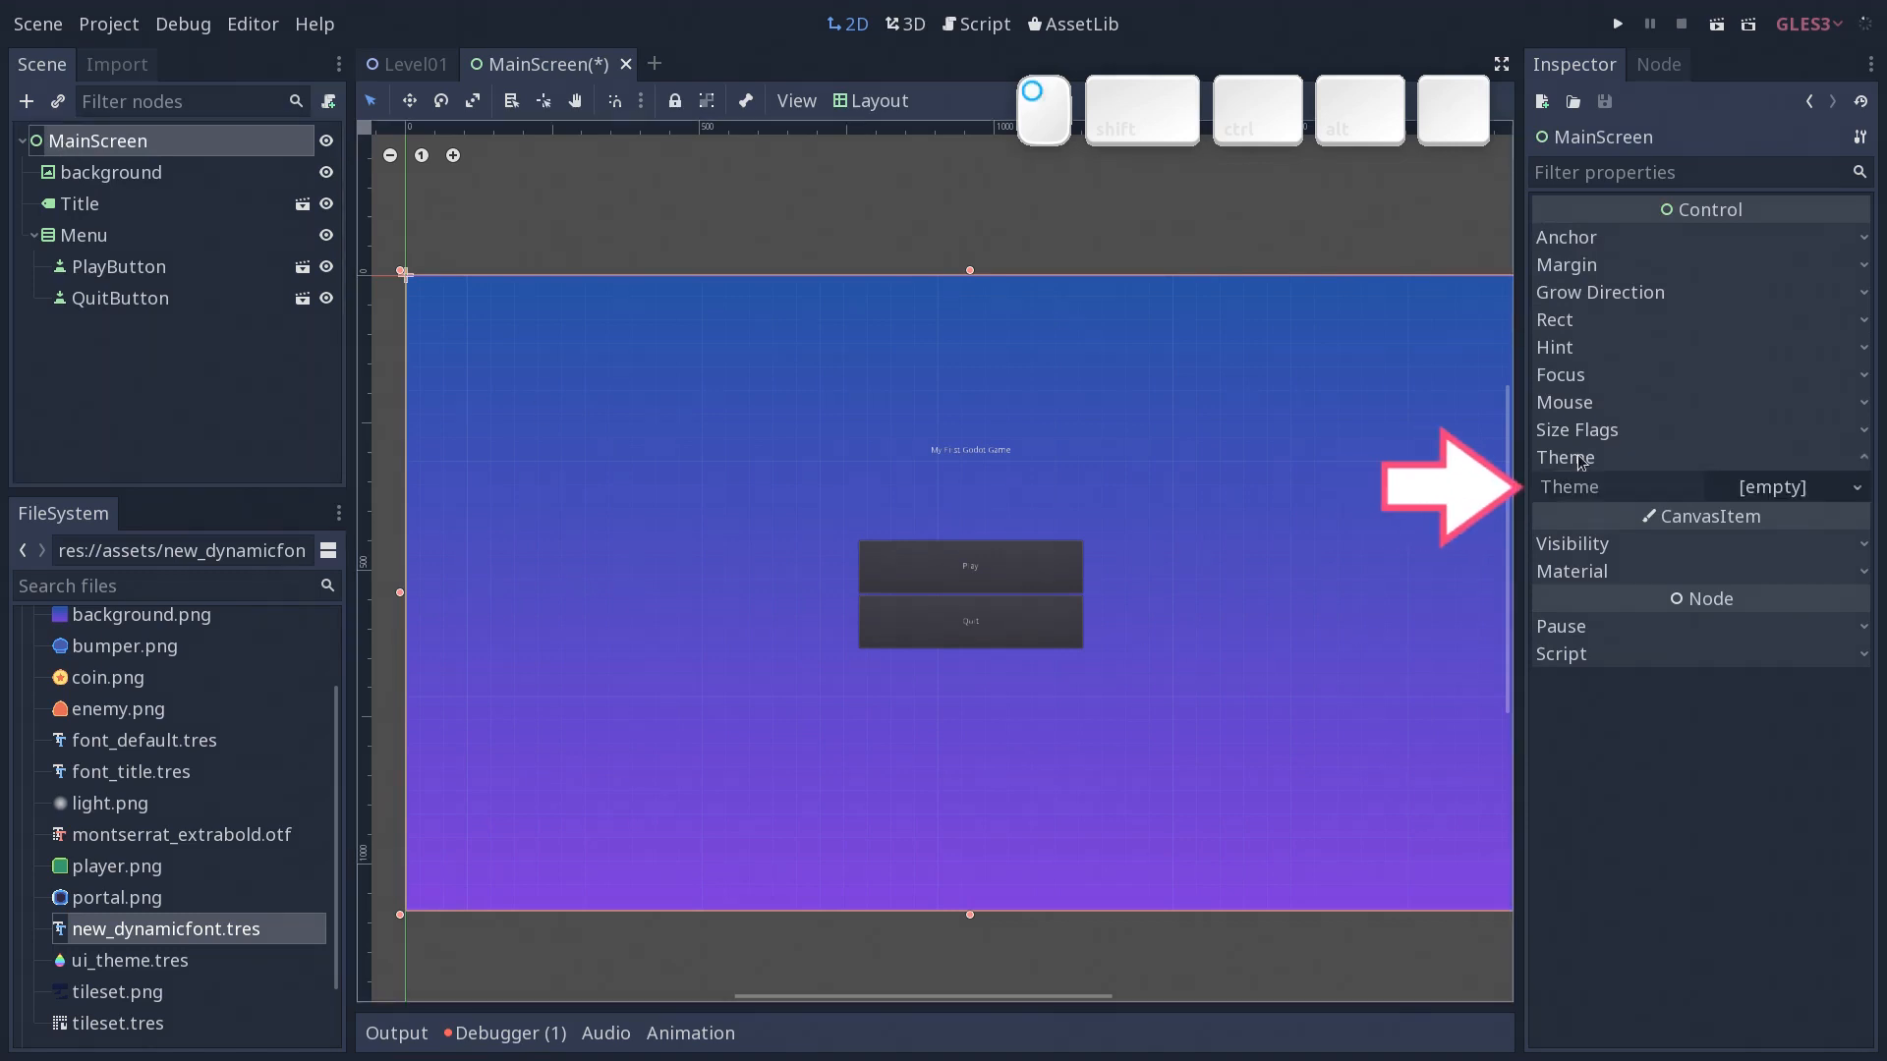
left_click(115, 961)
left_click_drag(115, 964, 1787, 490)
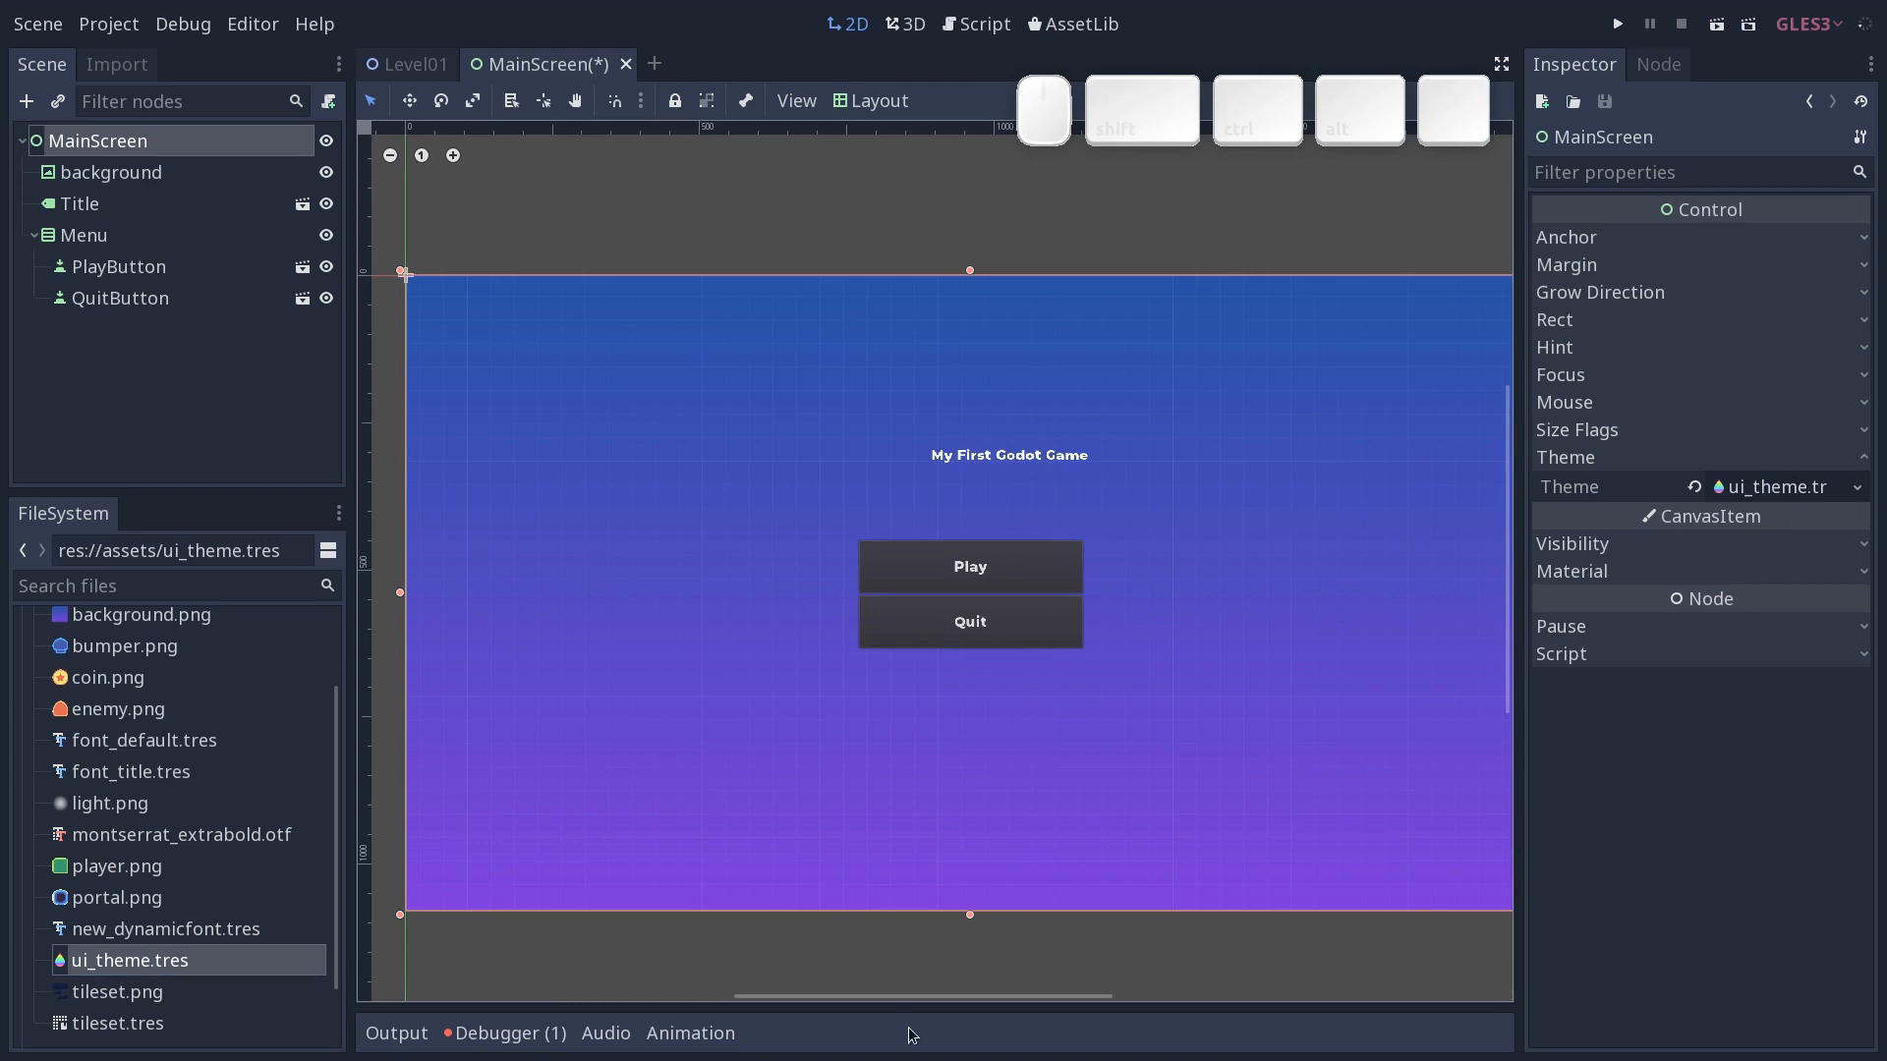
Check the Title, PlayButton and QuitButton nodes, and open the Title node's own scene for editing.
left_click(120, 203)
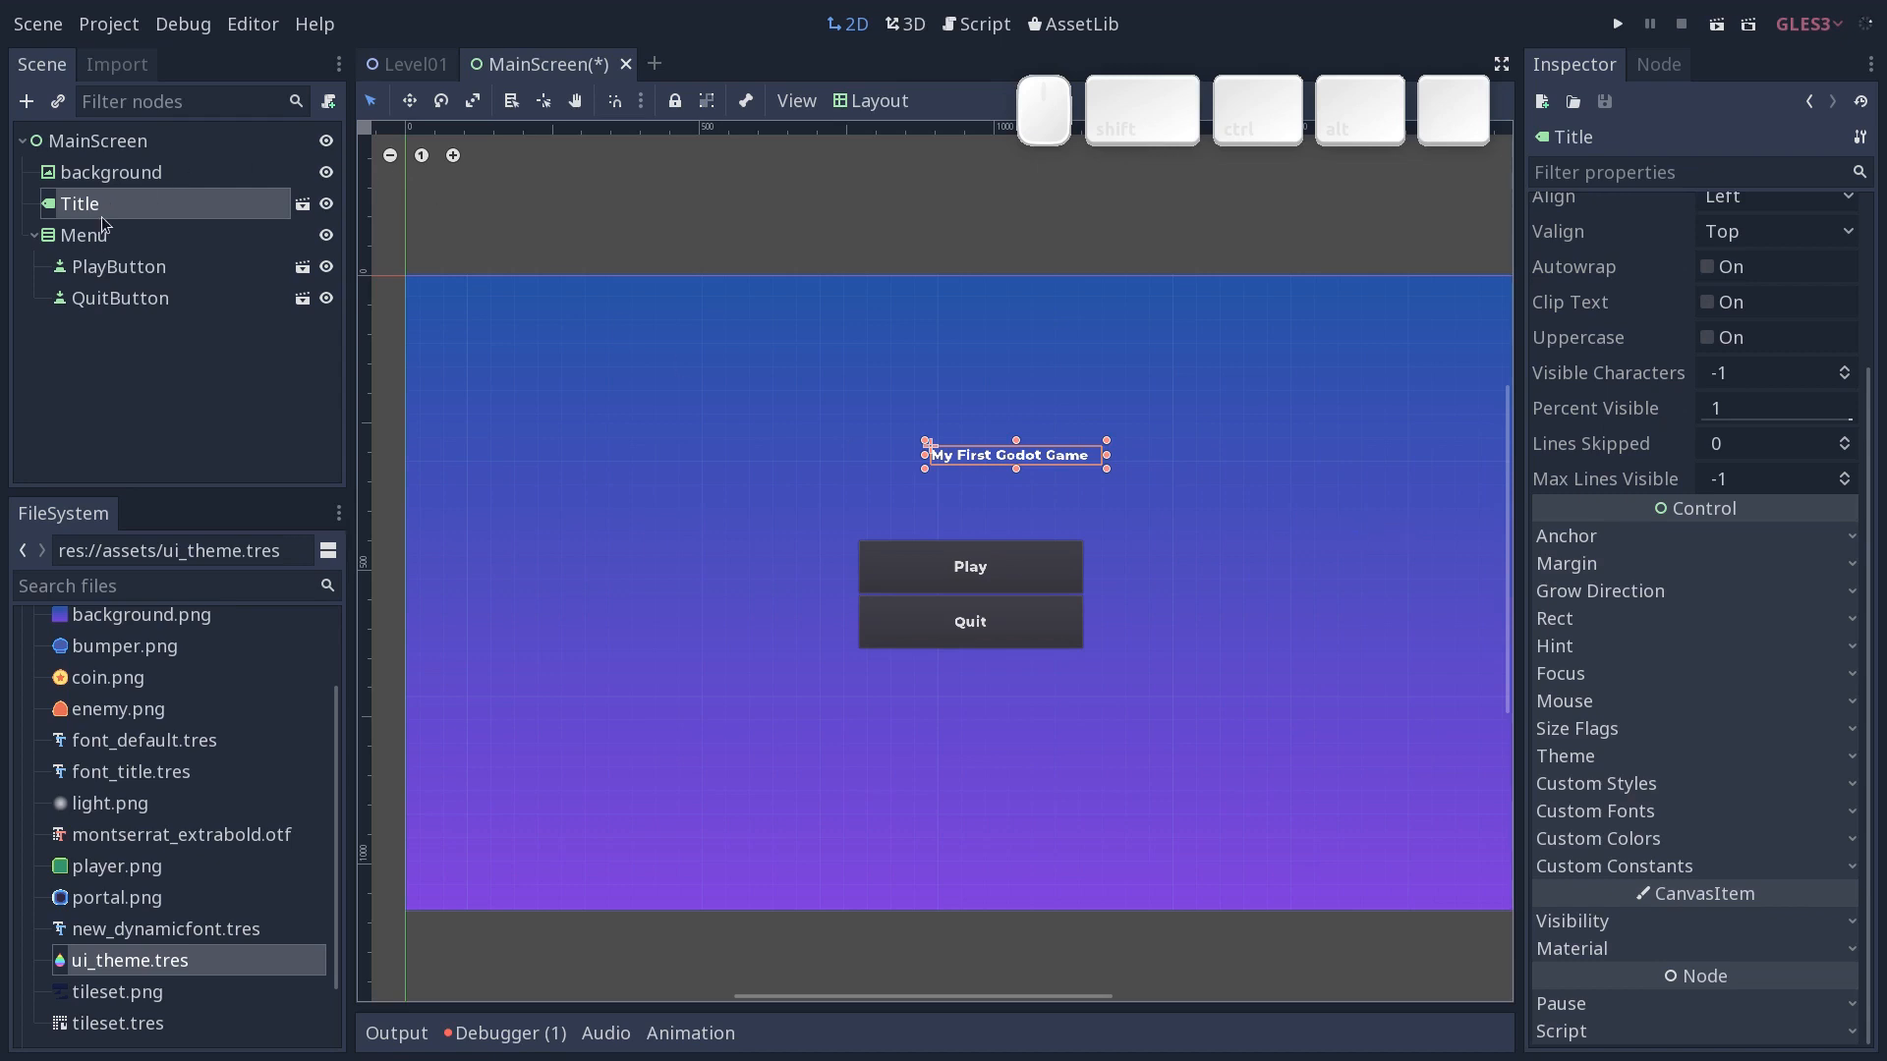
left_click(110, 267)
left_click(104, 208)
left_click(116, 267)
left_click(132, 300)
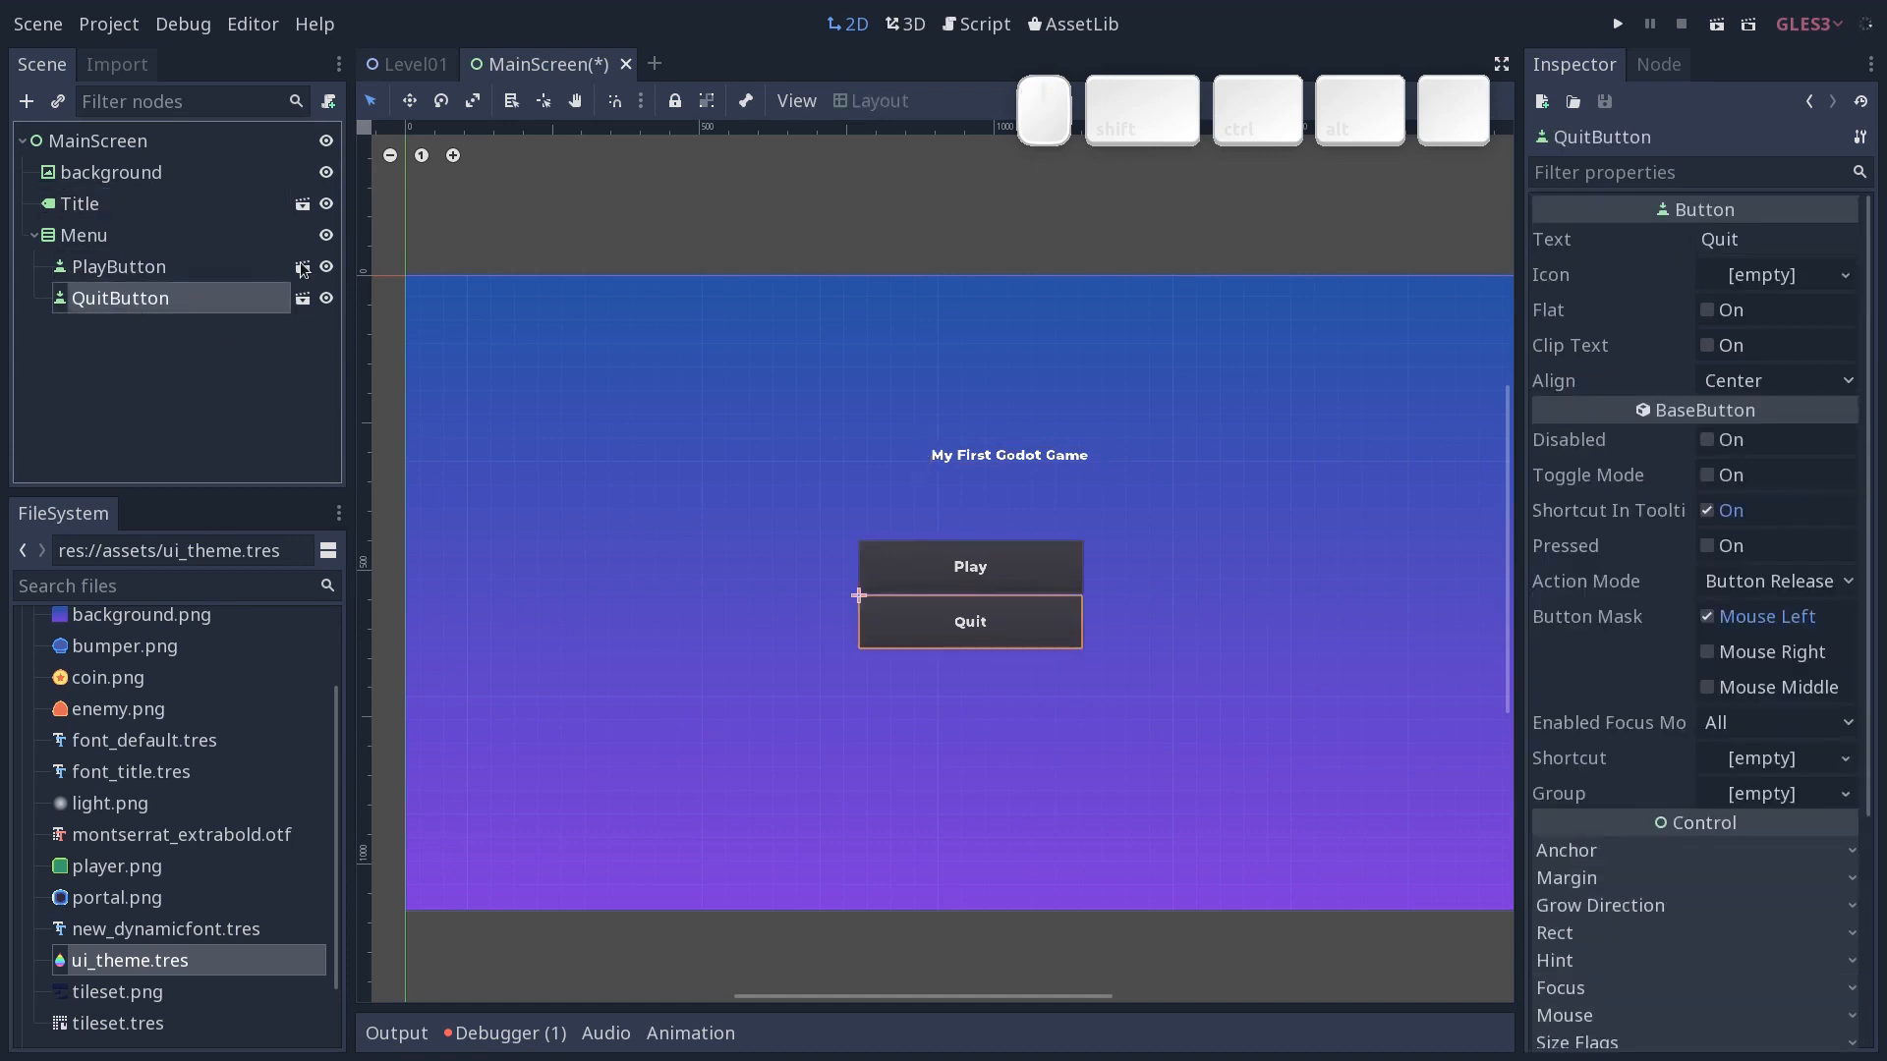
left_click(243, 204)
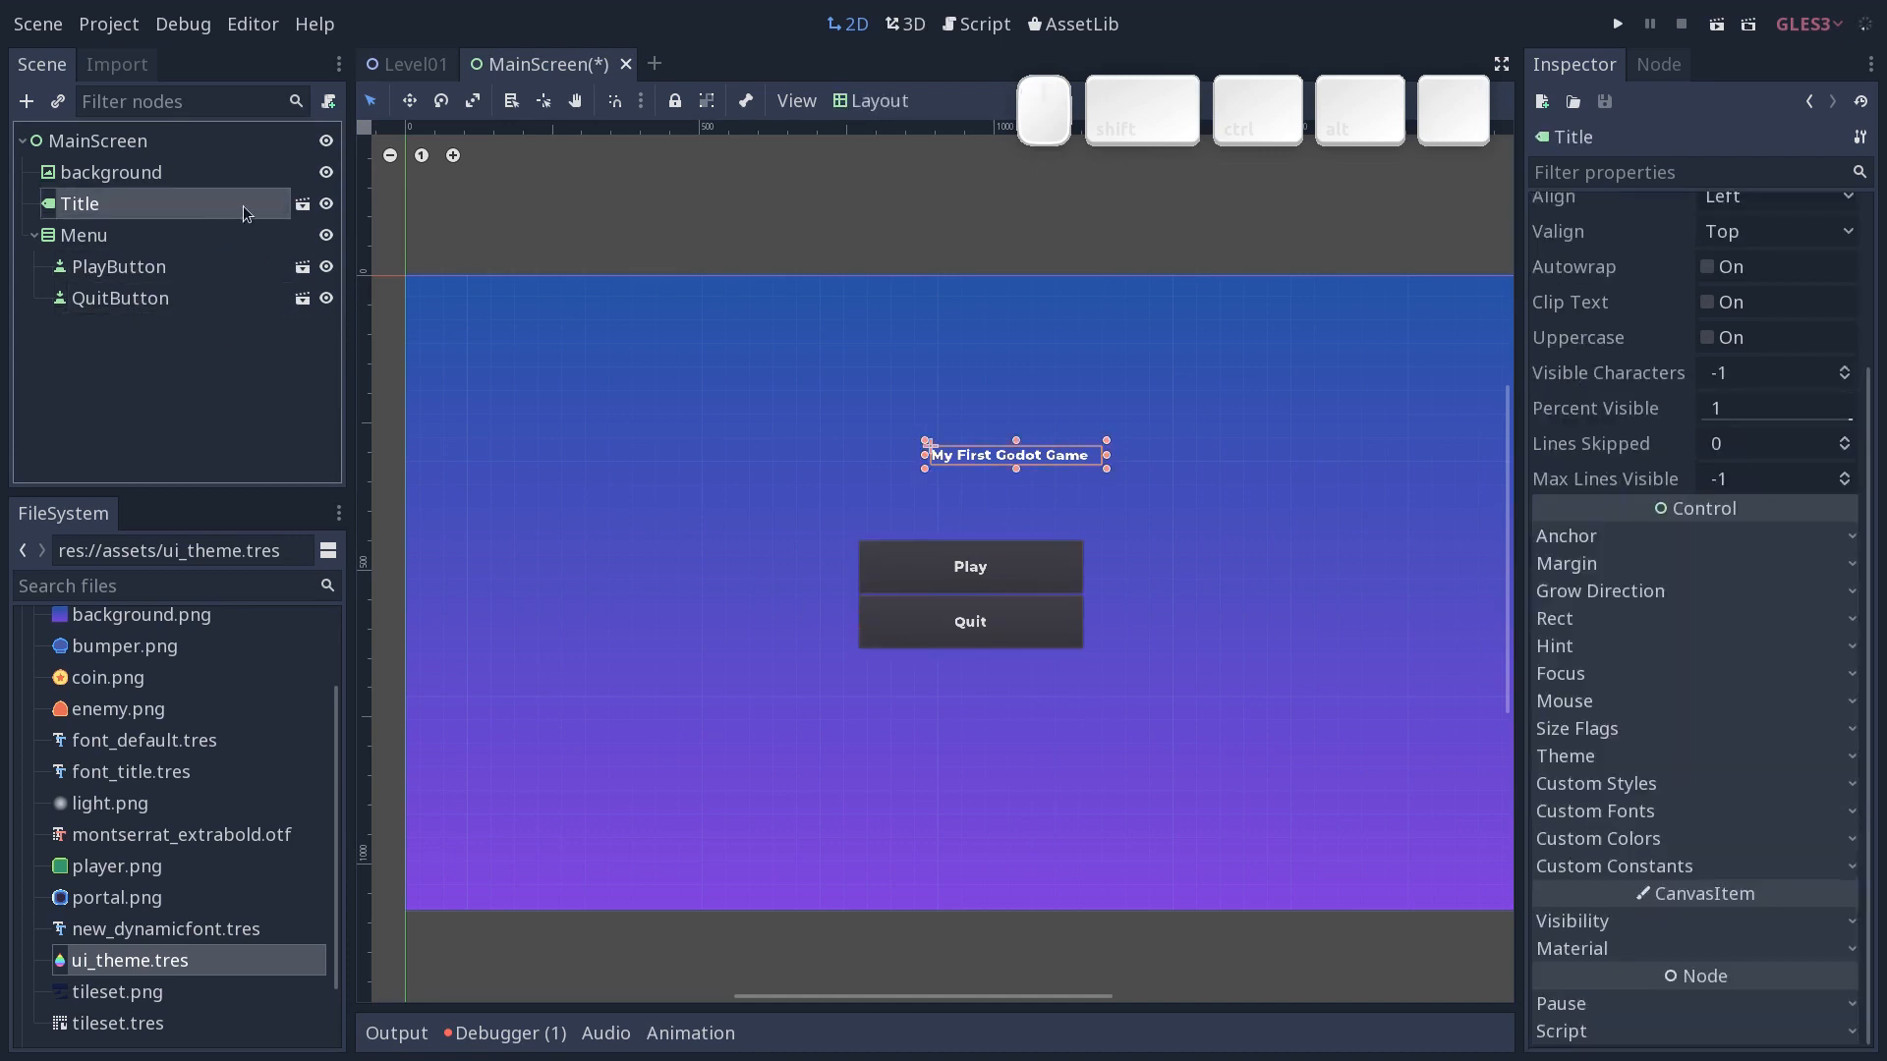
left_click(304, 207)
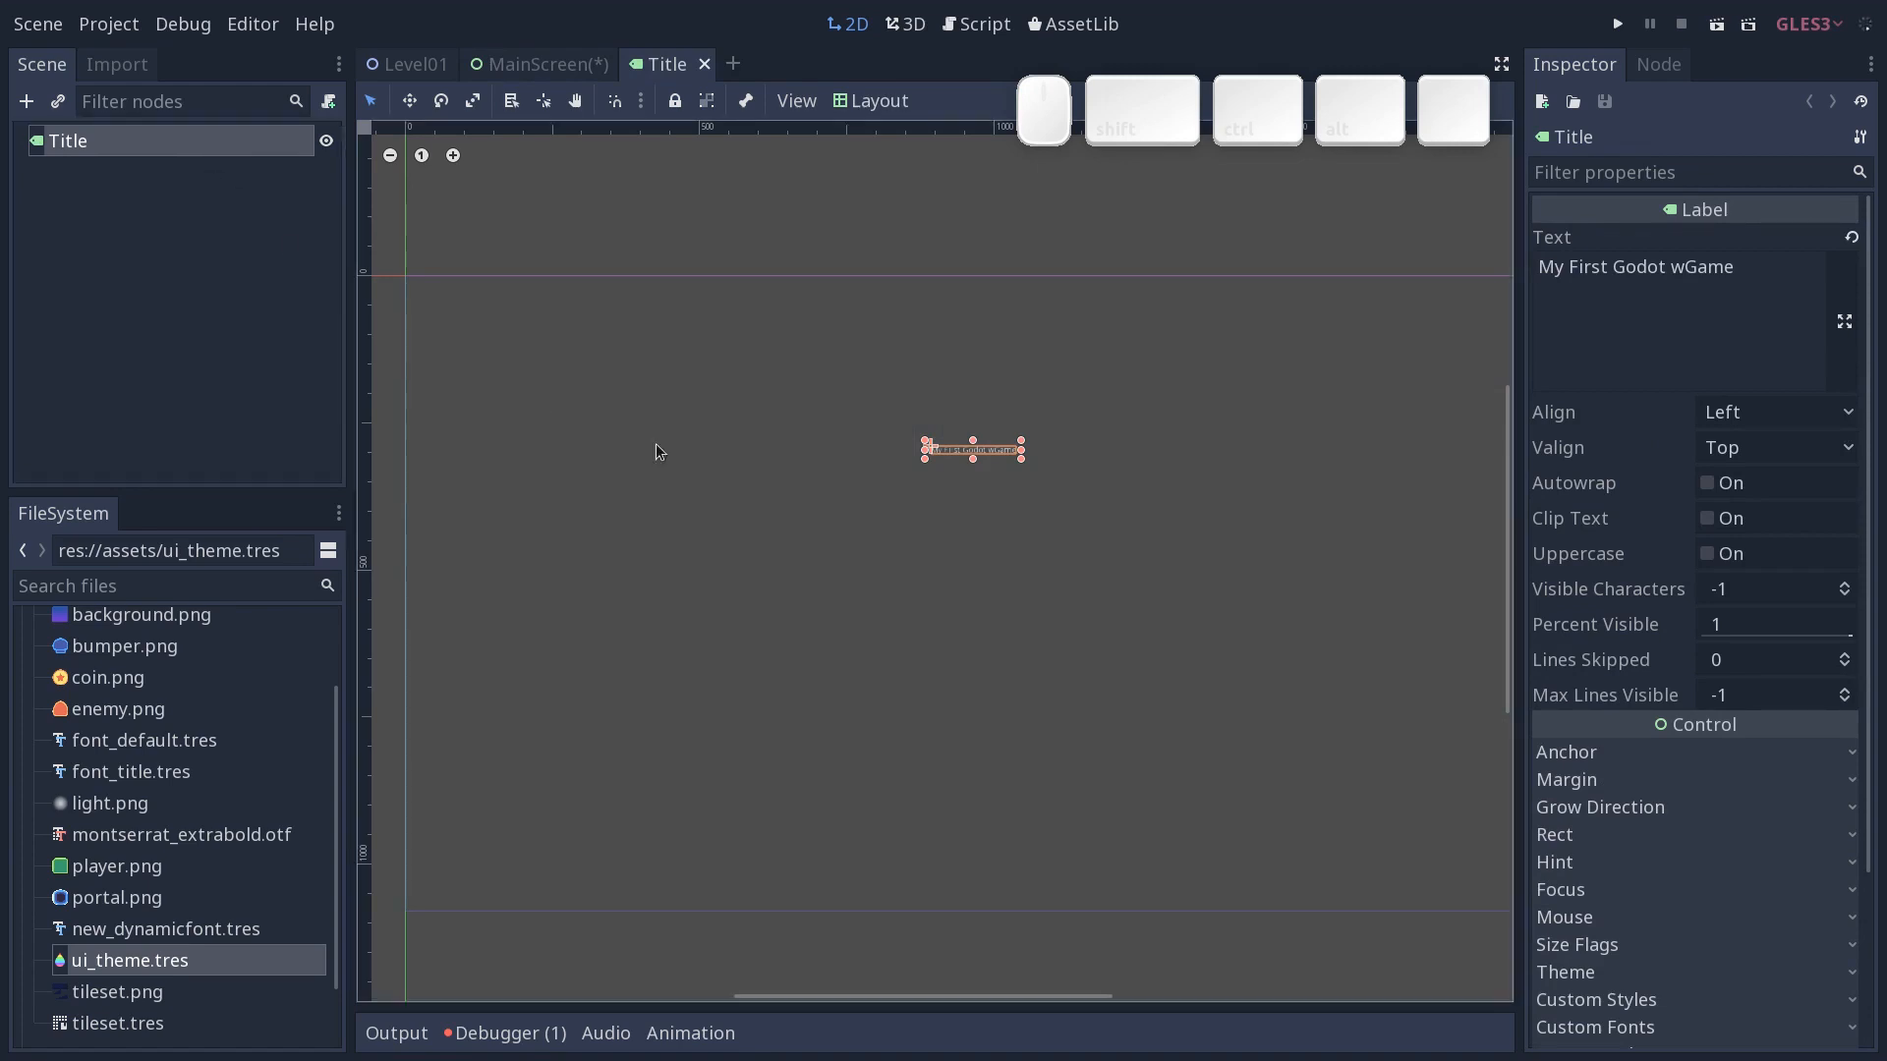
Set the Title label's horizontal text alignment to Center.
left_click(1739, 413)
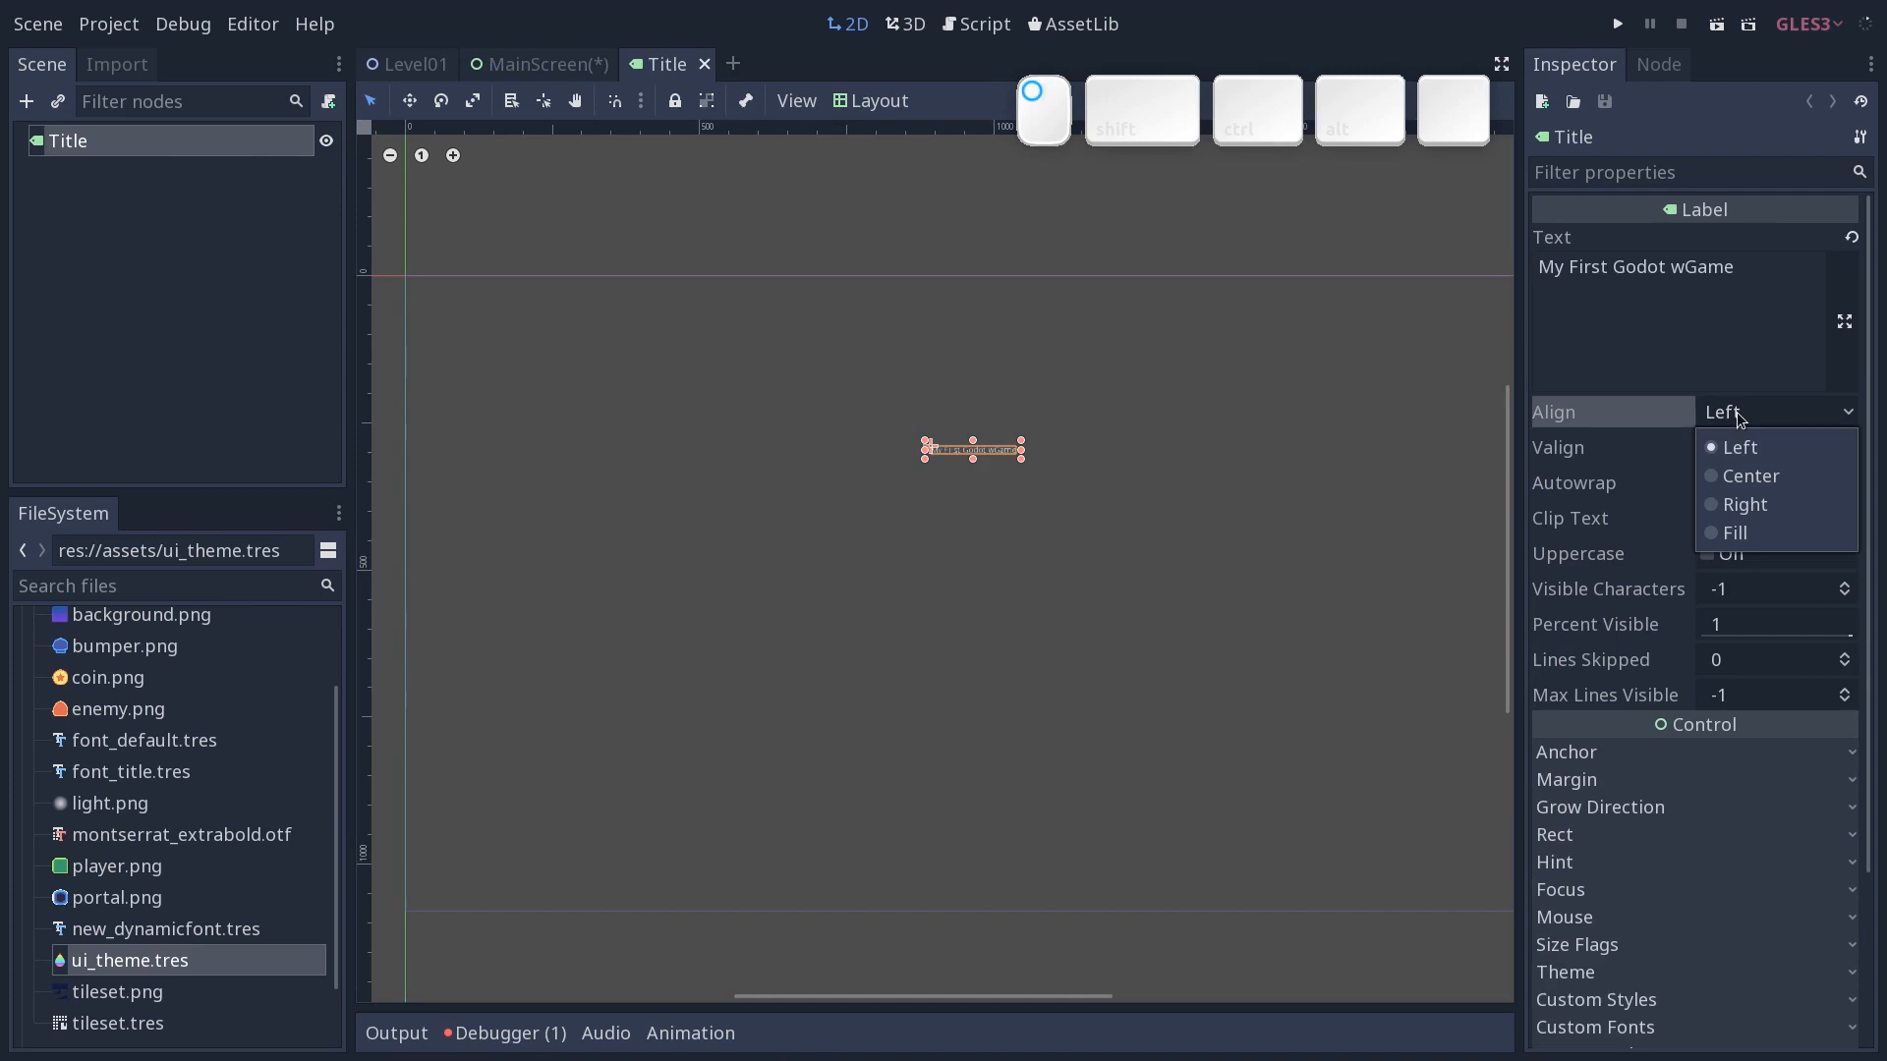
left_click(1750, 475)
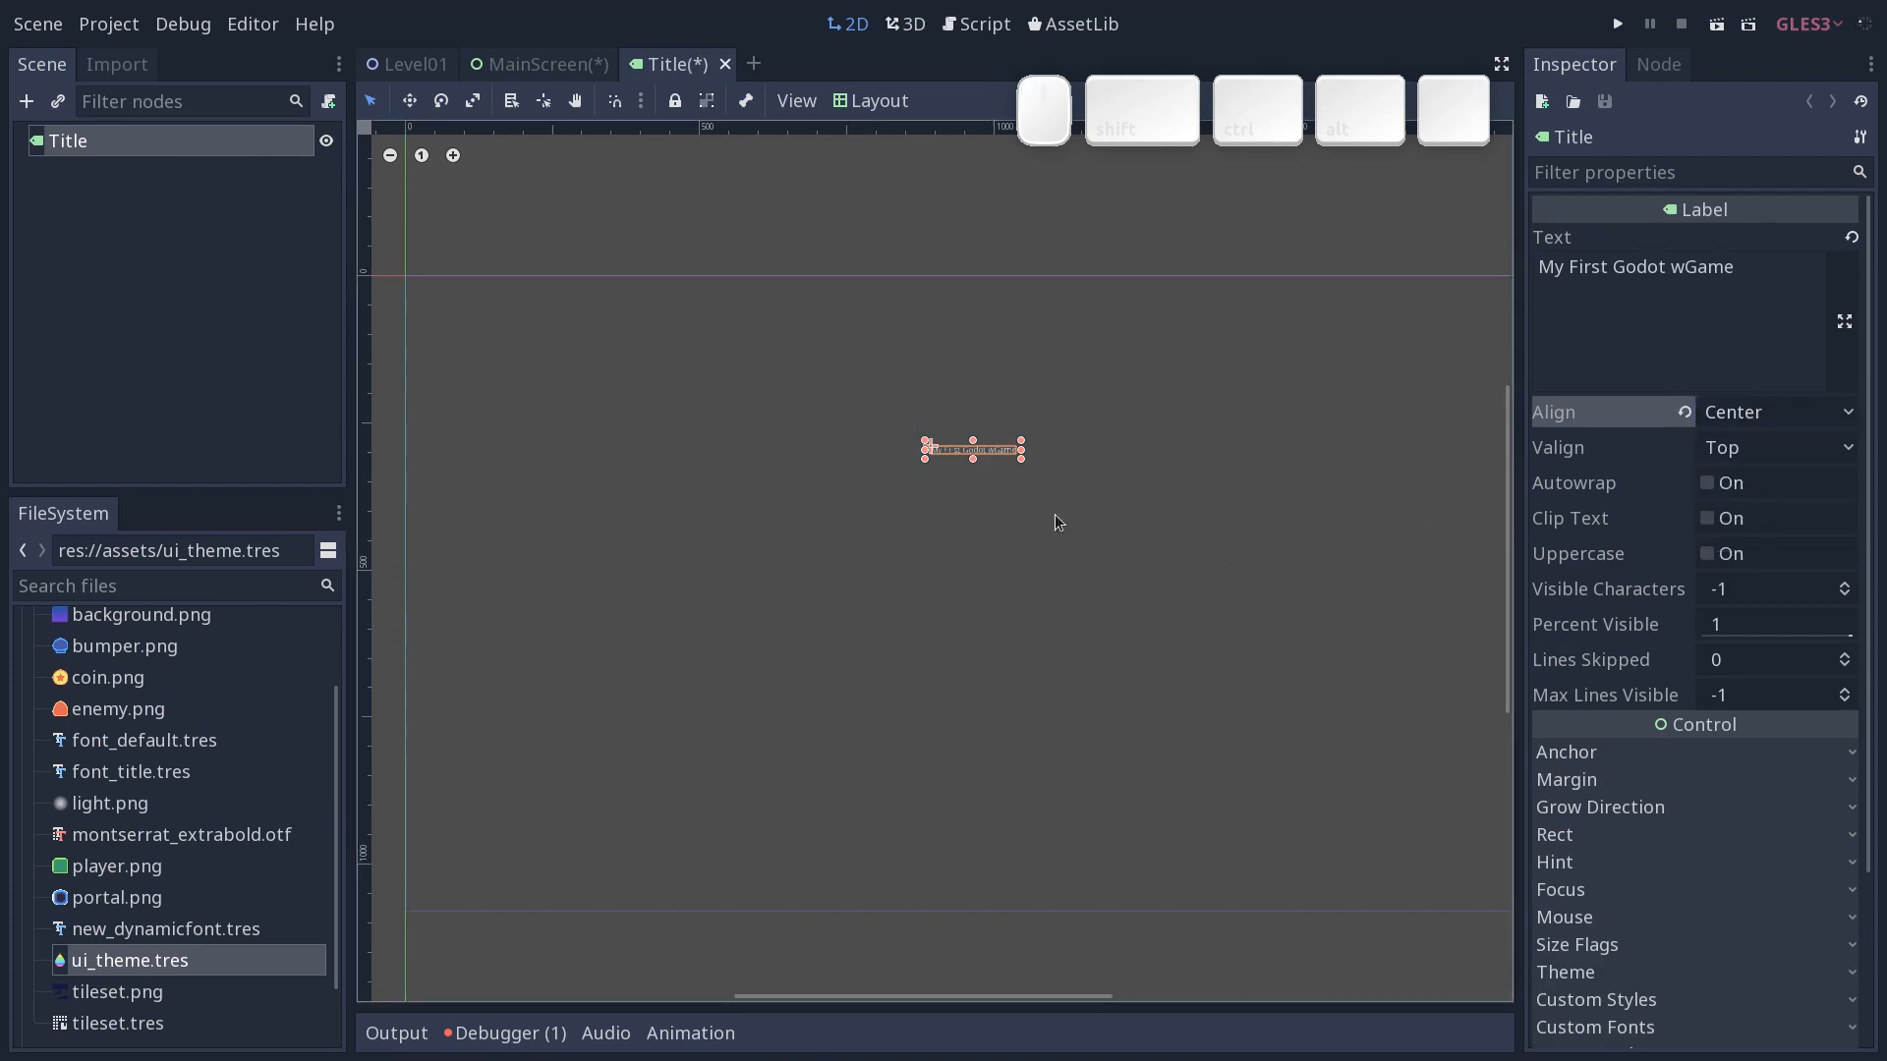
left_click_drag(1027, 454, 1205, 453)
key("ctrl+z")
left_click(1118, 721)
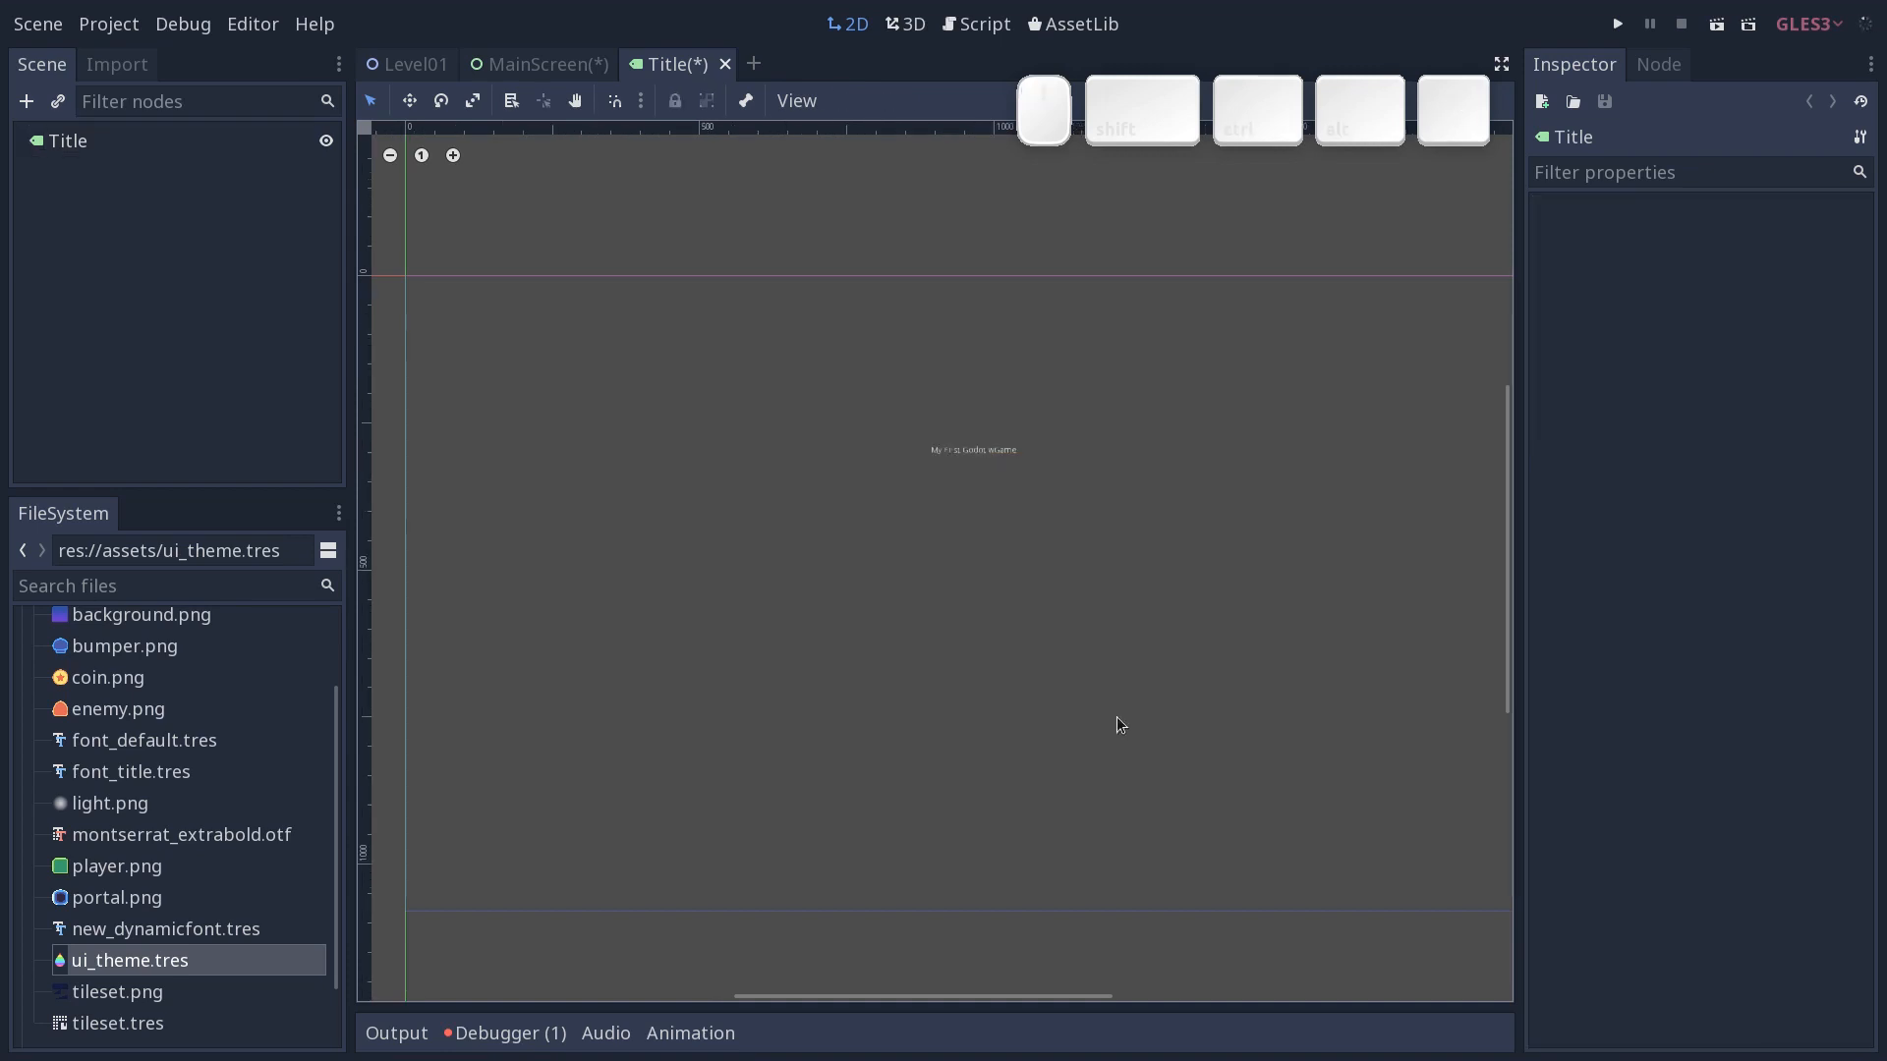
left_click(971, 446)
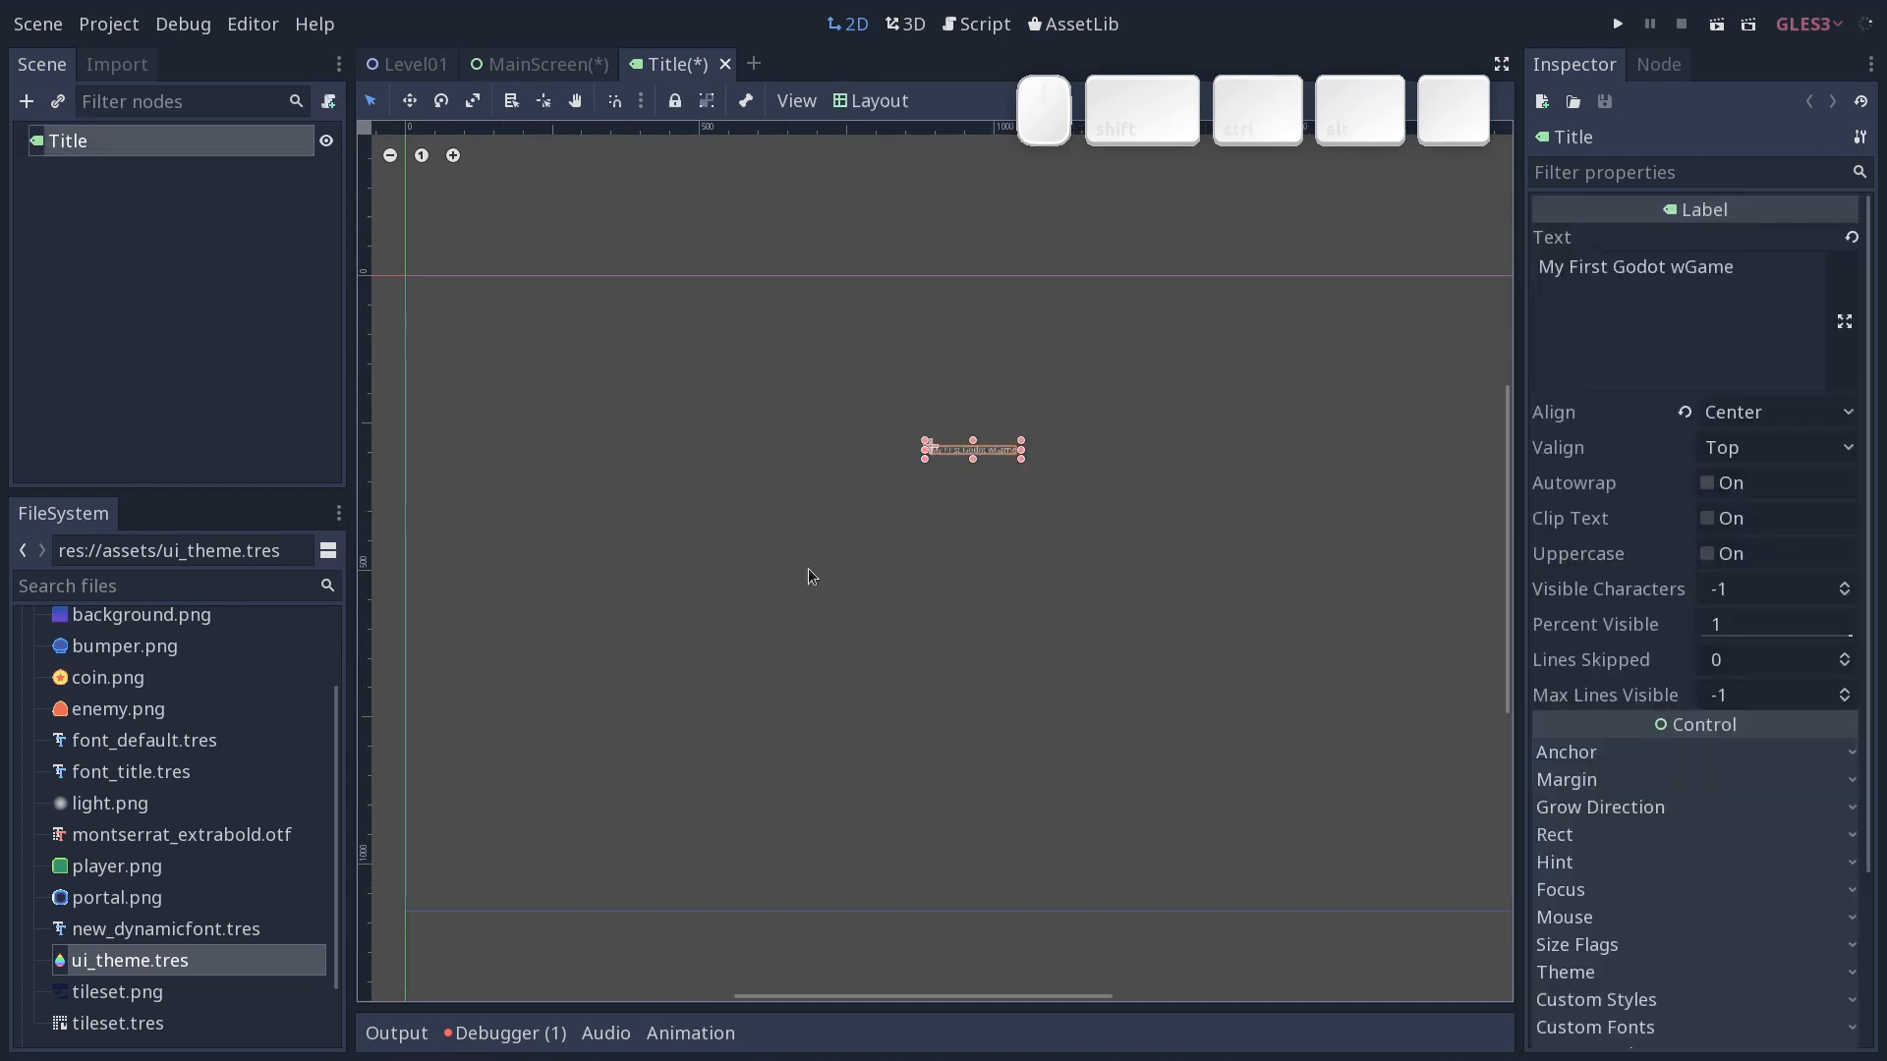
Assign font_title.tres as the custom font of the Title label.
left_click(186, 776)
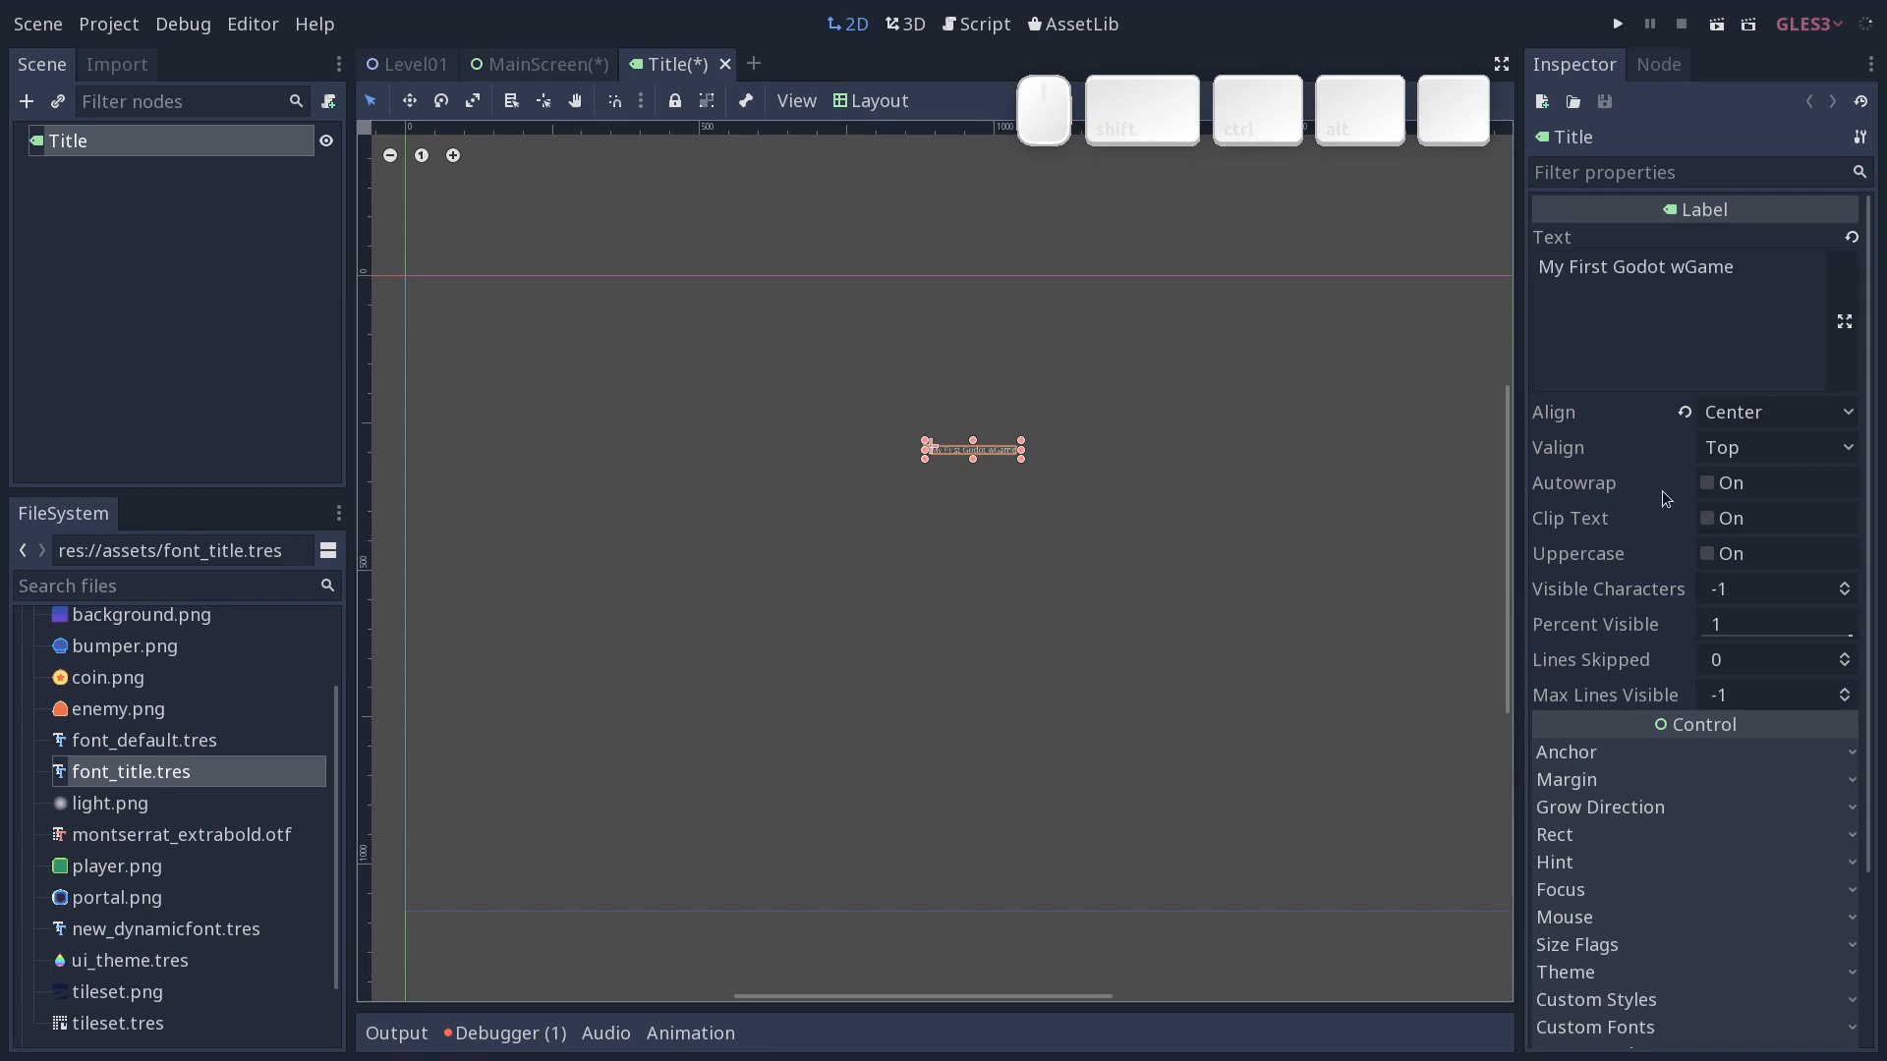
scroll(1664, 493, "down", 3)
left_click(1612, 814)
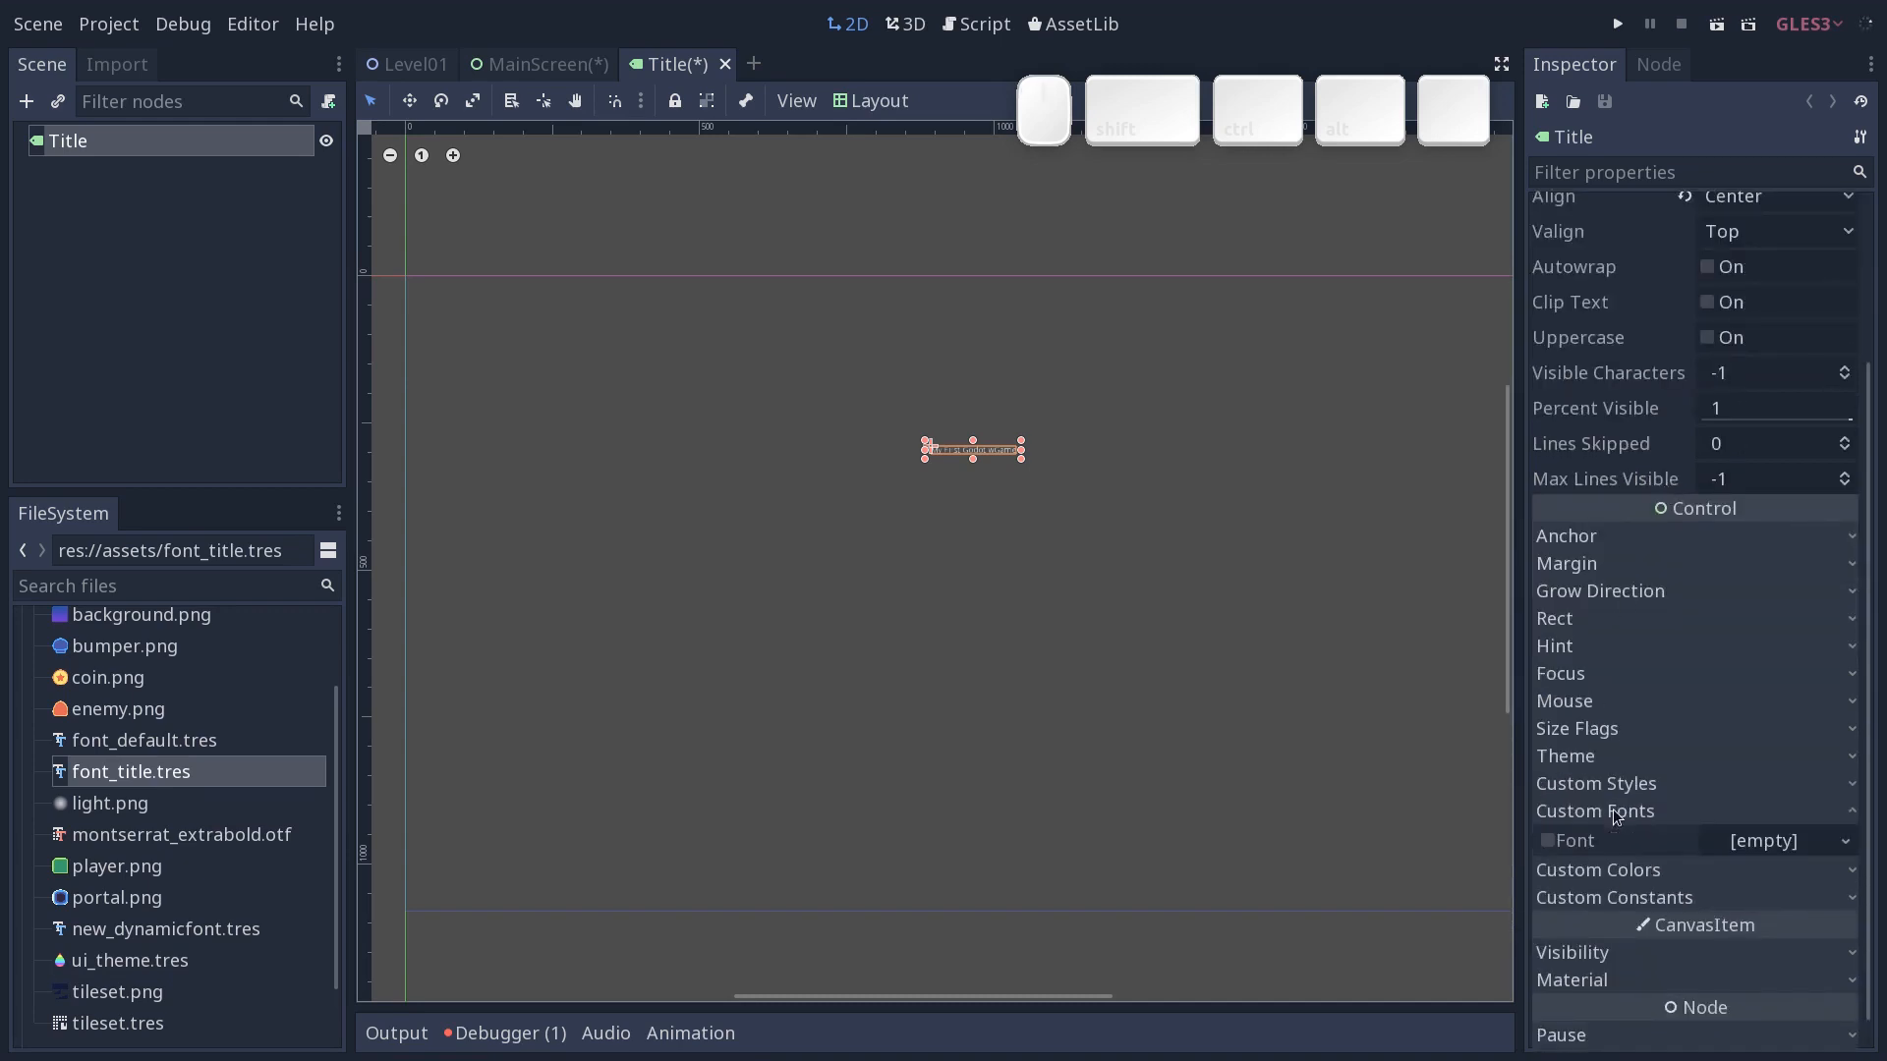
left_click_drag(212, 771, 1740, 841)
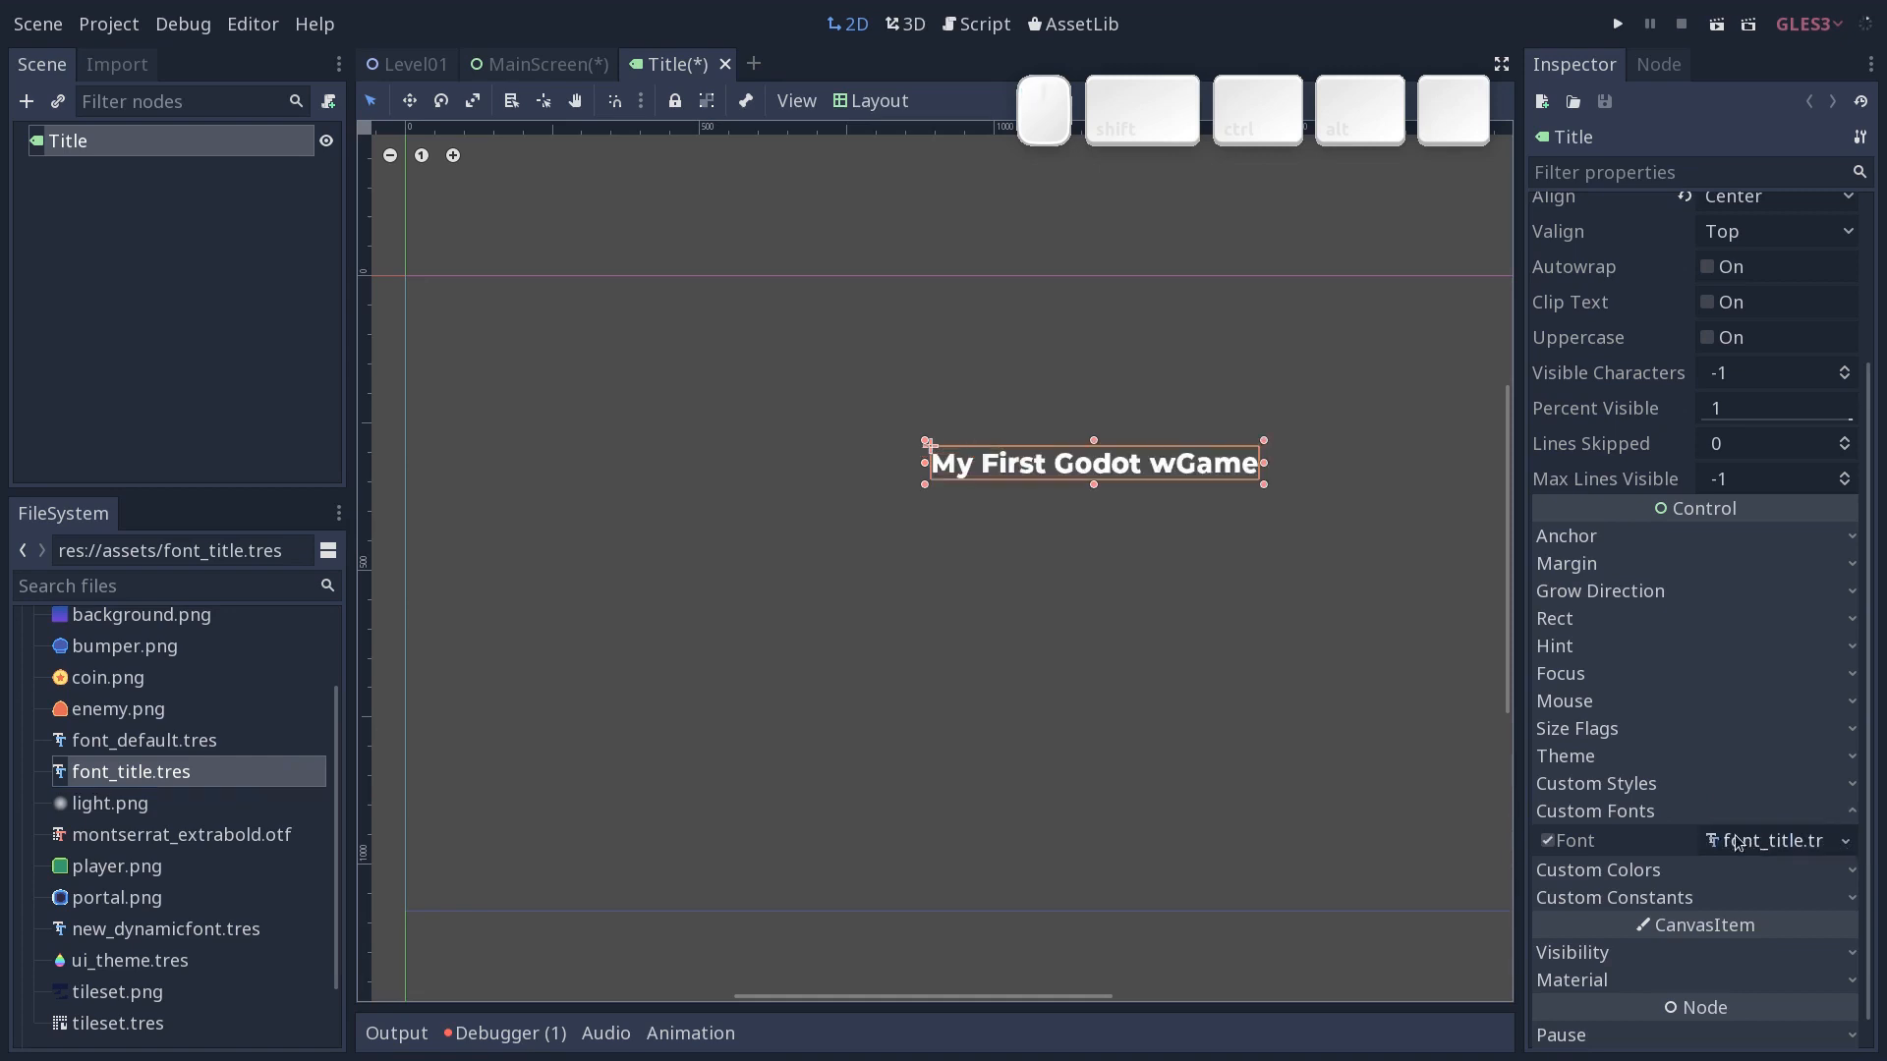
Replace the Title label's placeholder text with "Title".
scroll(1530, 312, "up", 3)
left_click_drag(1727, 272, 1347, 315)
type("Title")
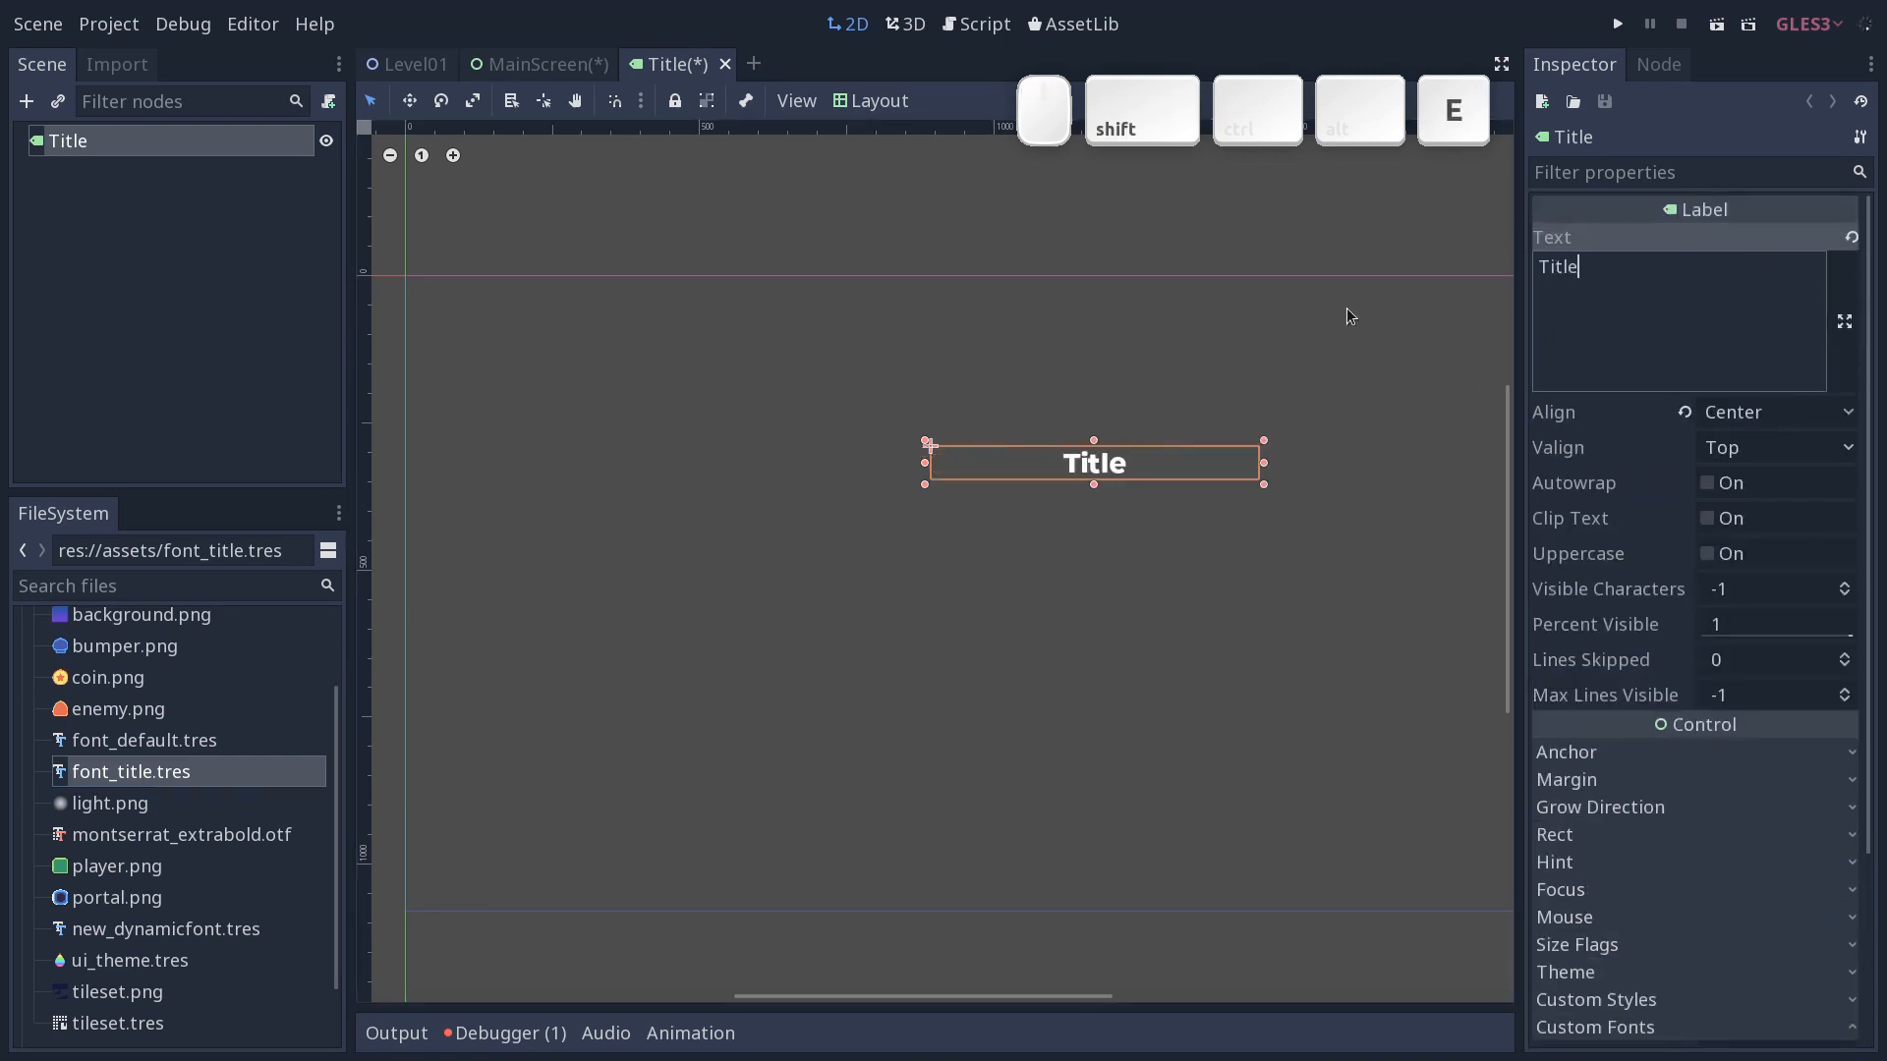
Anchor the Title label to the middle of the scene's upper edge with the Center Top layout preset.
left_click(878, 101)
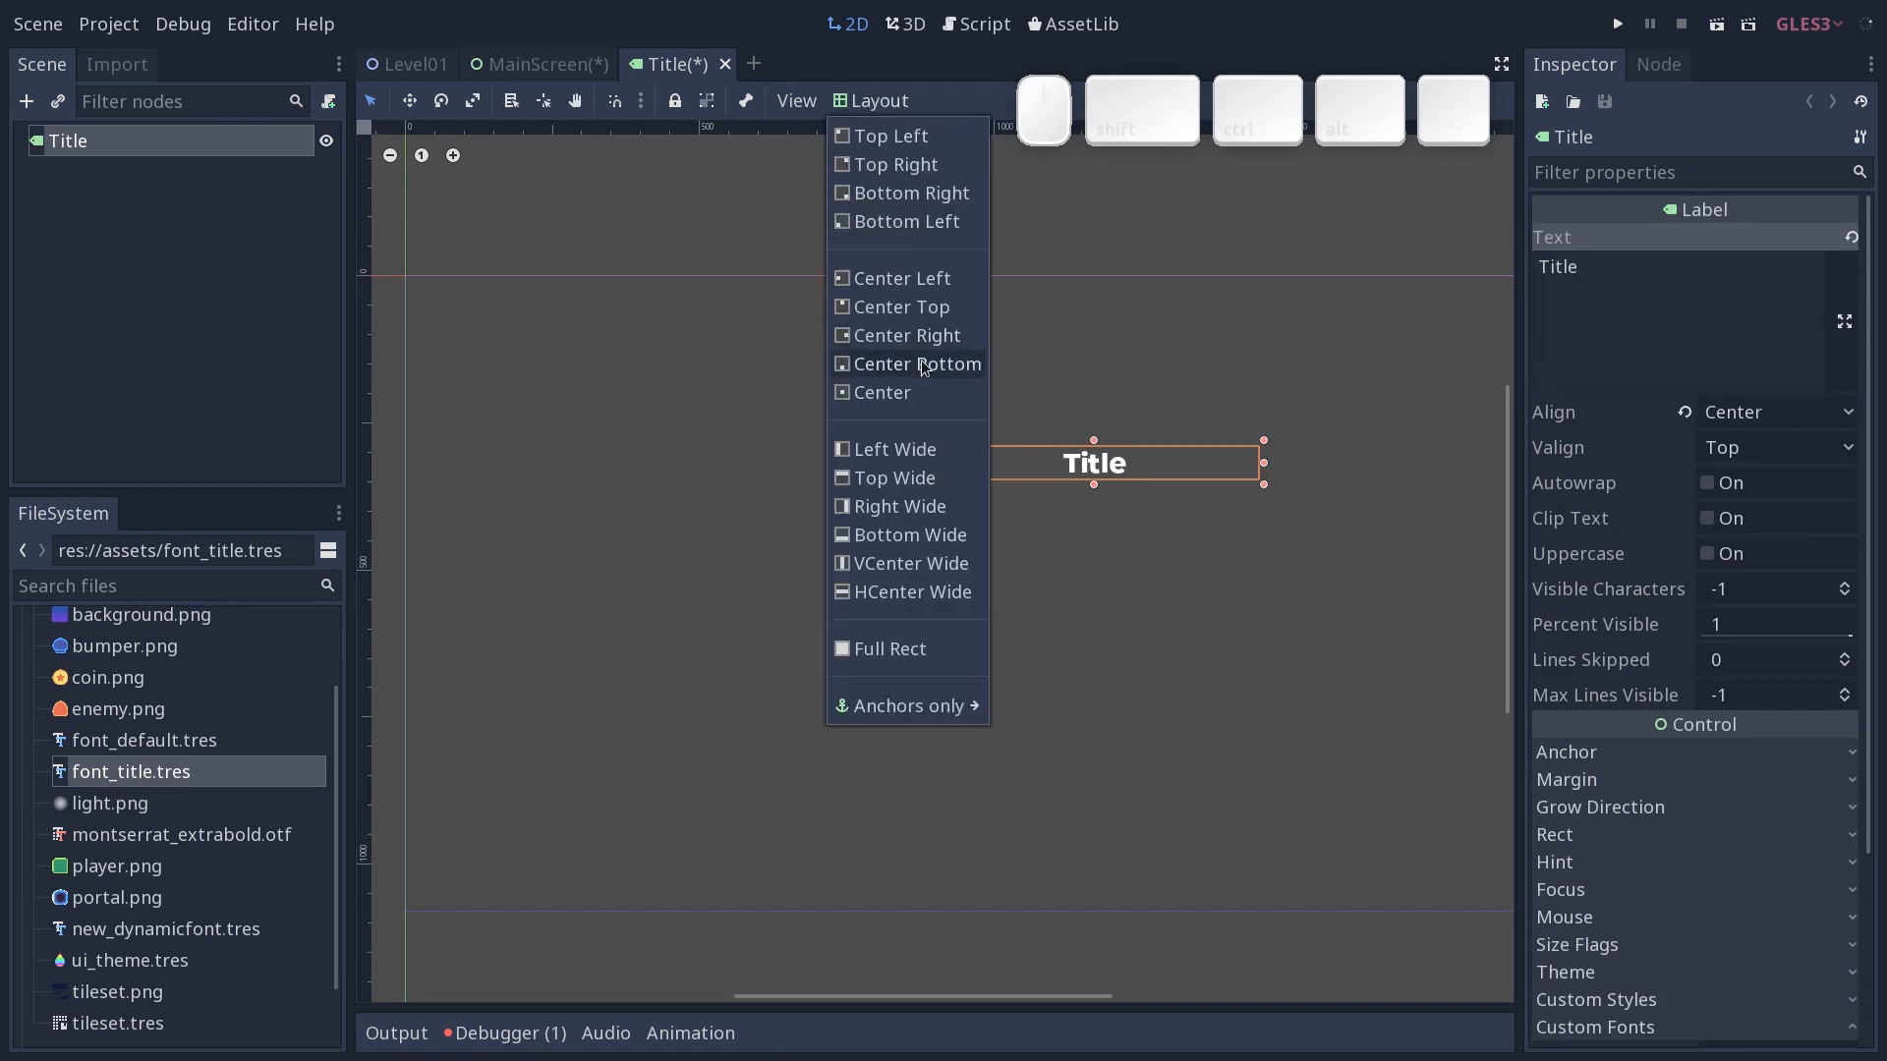
left_click(924, 392)
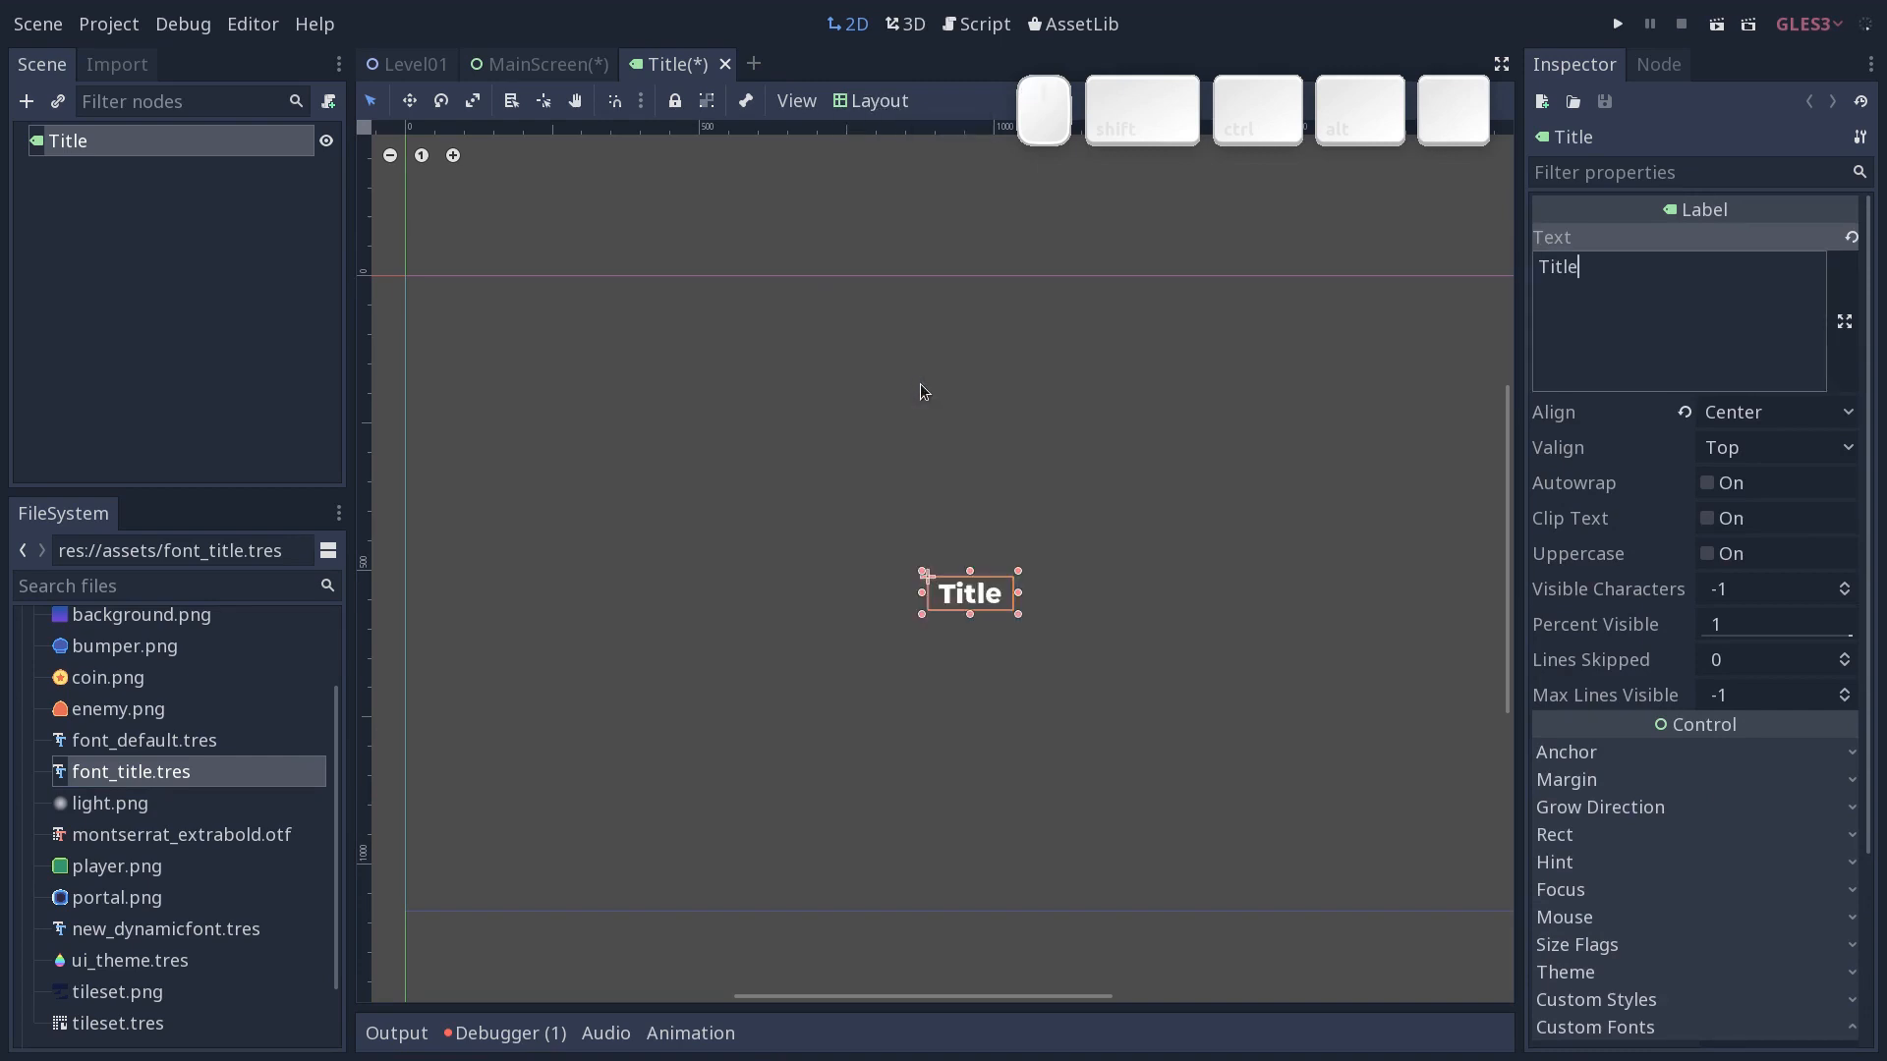
left_click(878, 101)
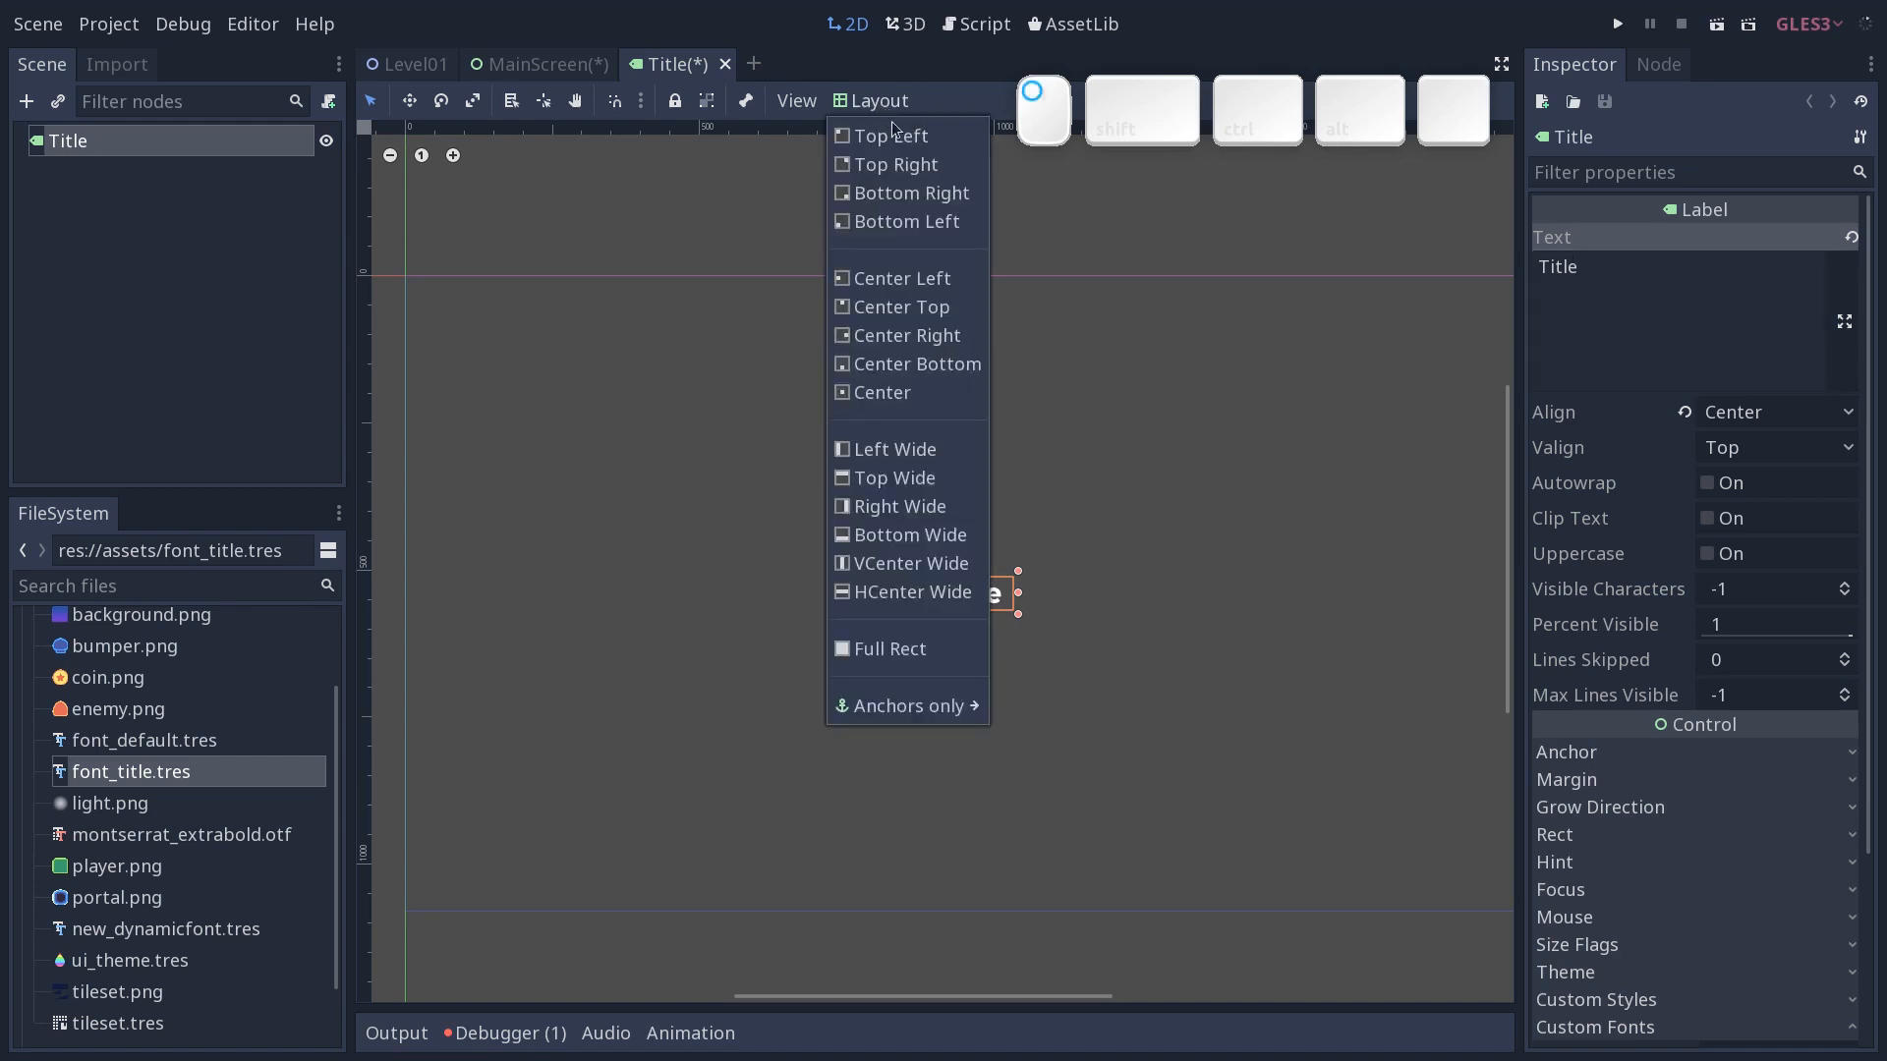
left_click(901, 311)
type("w")
key("ctrl+z")
Move the Title label straight down from the scene's upper edge, keeping it horizontally centred, and save the Title scene.
left_click(992, 292)
left_click_drag(992, 291, 969, 396, "shift")
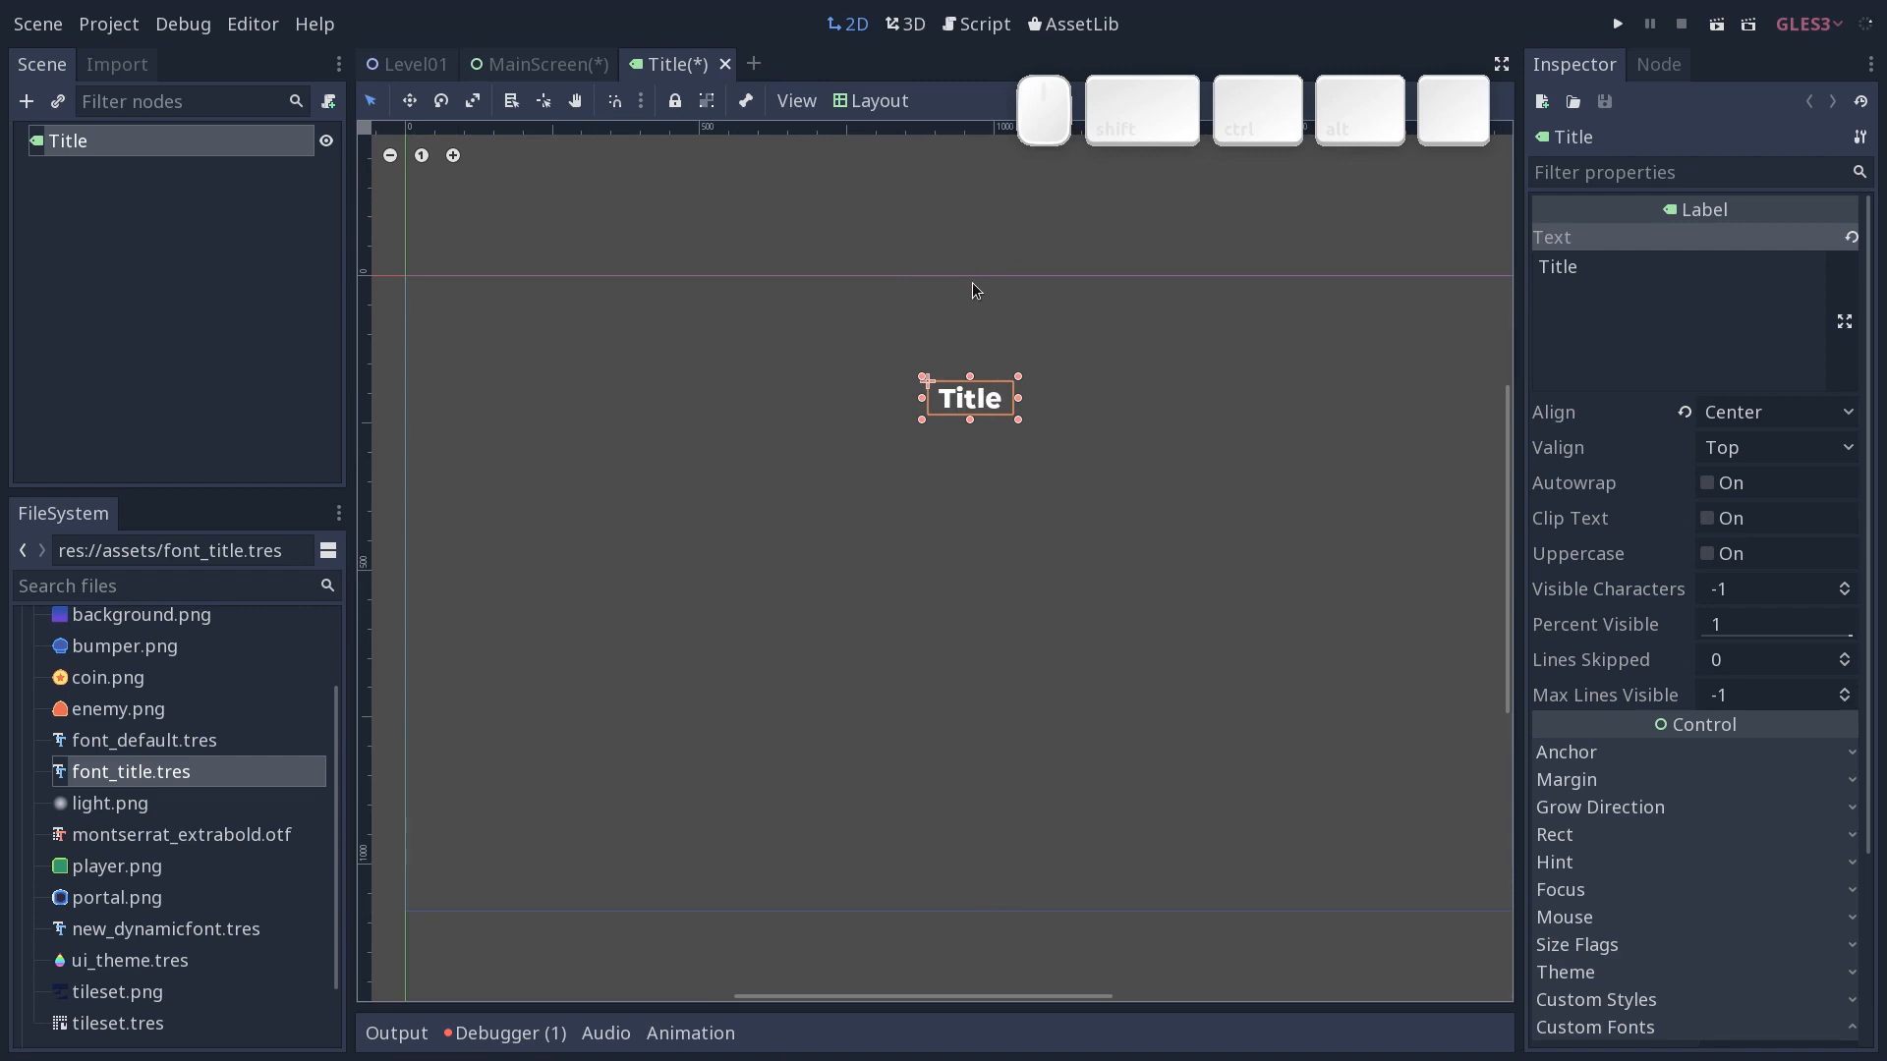
key("ctrl+s")
Return to the MainScreen scene and apply the Center Top layout preset to its Title instance.
left_click(531, 64)
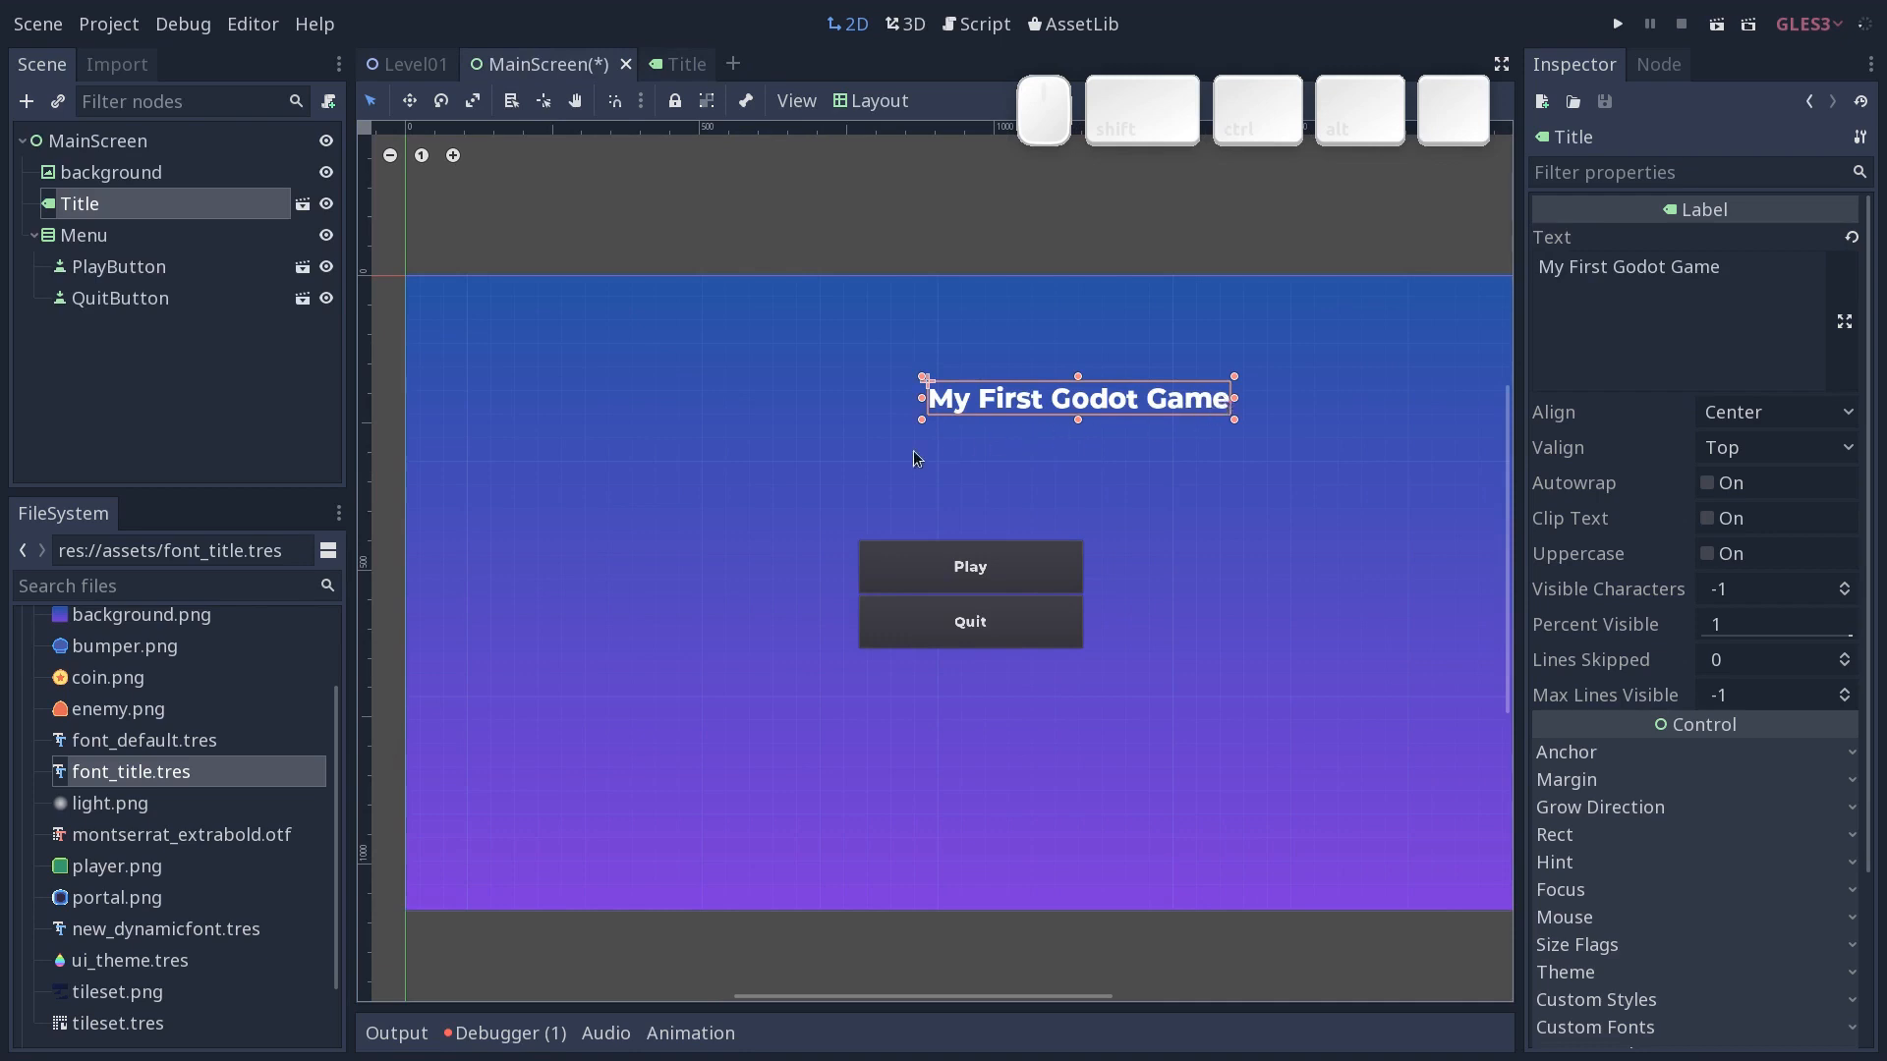
left_click(864, 101)
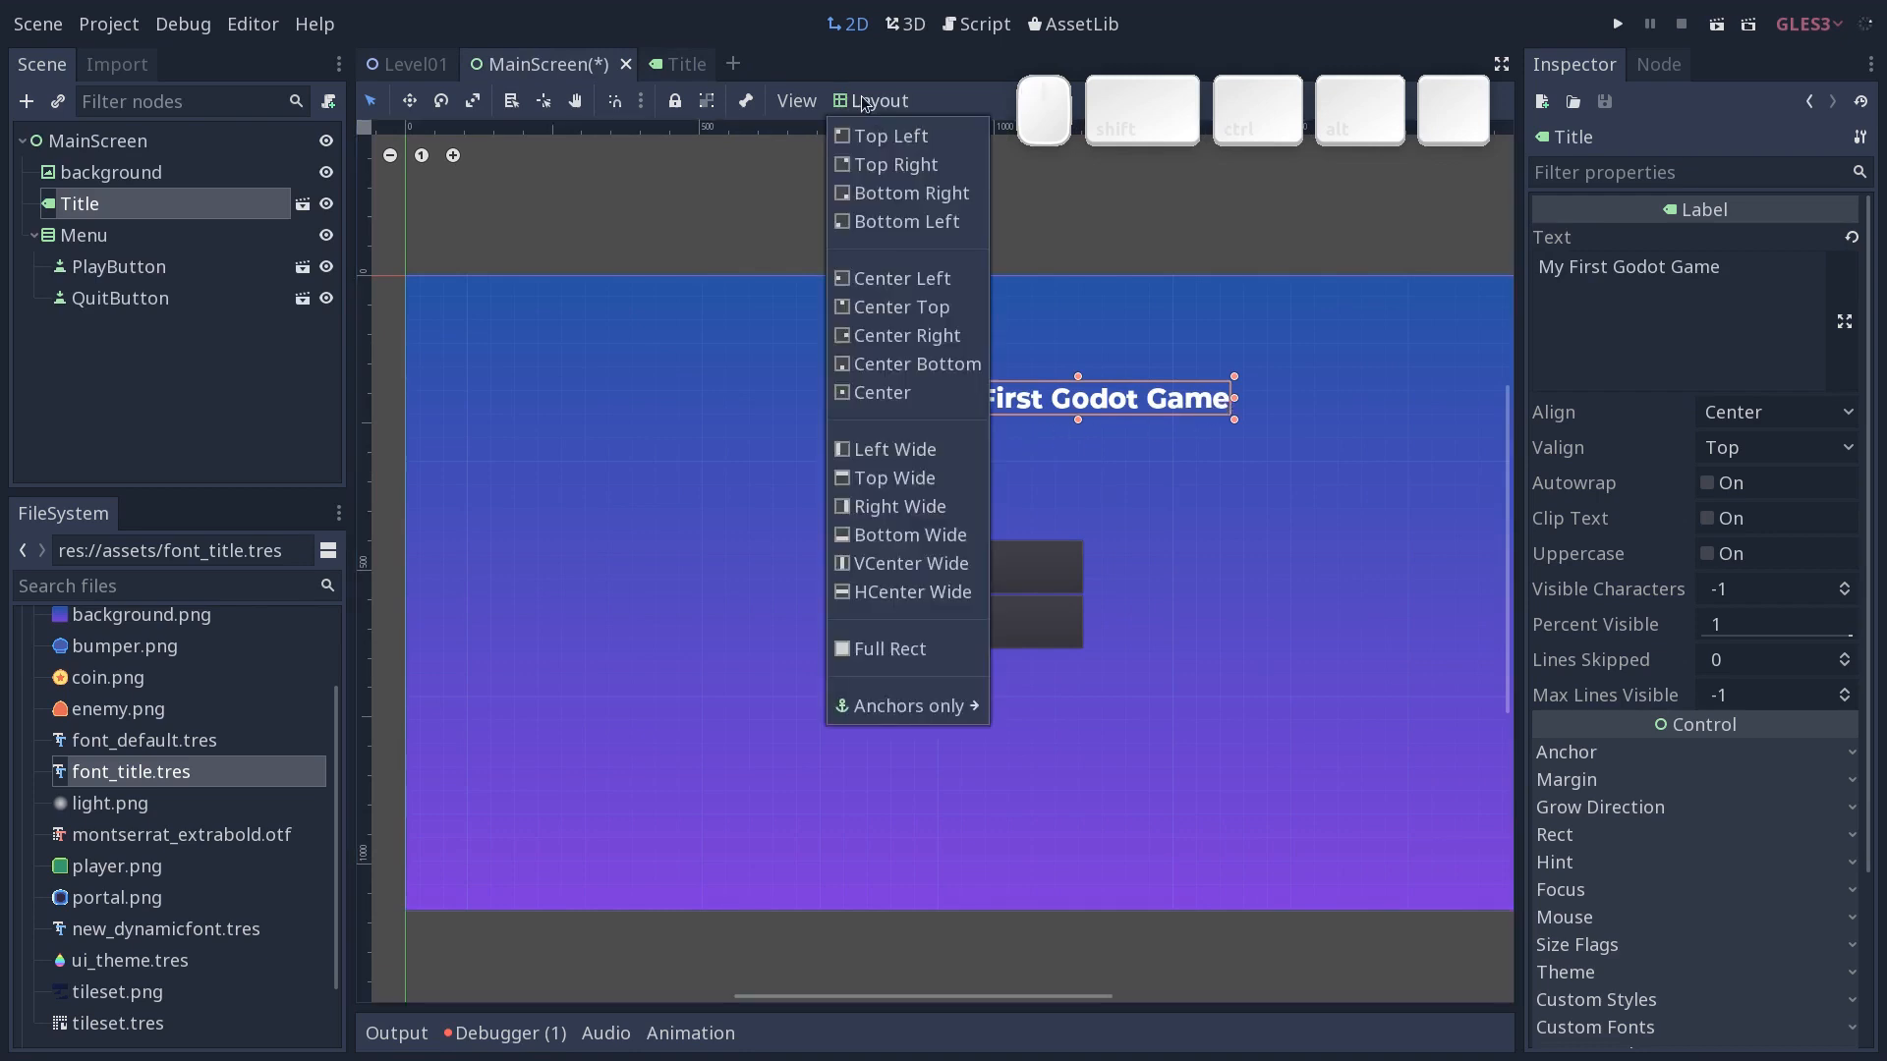
left_click(921, 308)
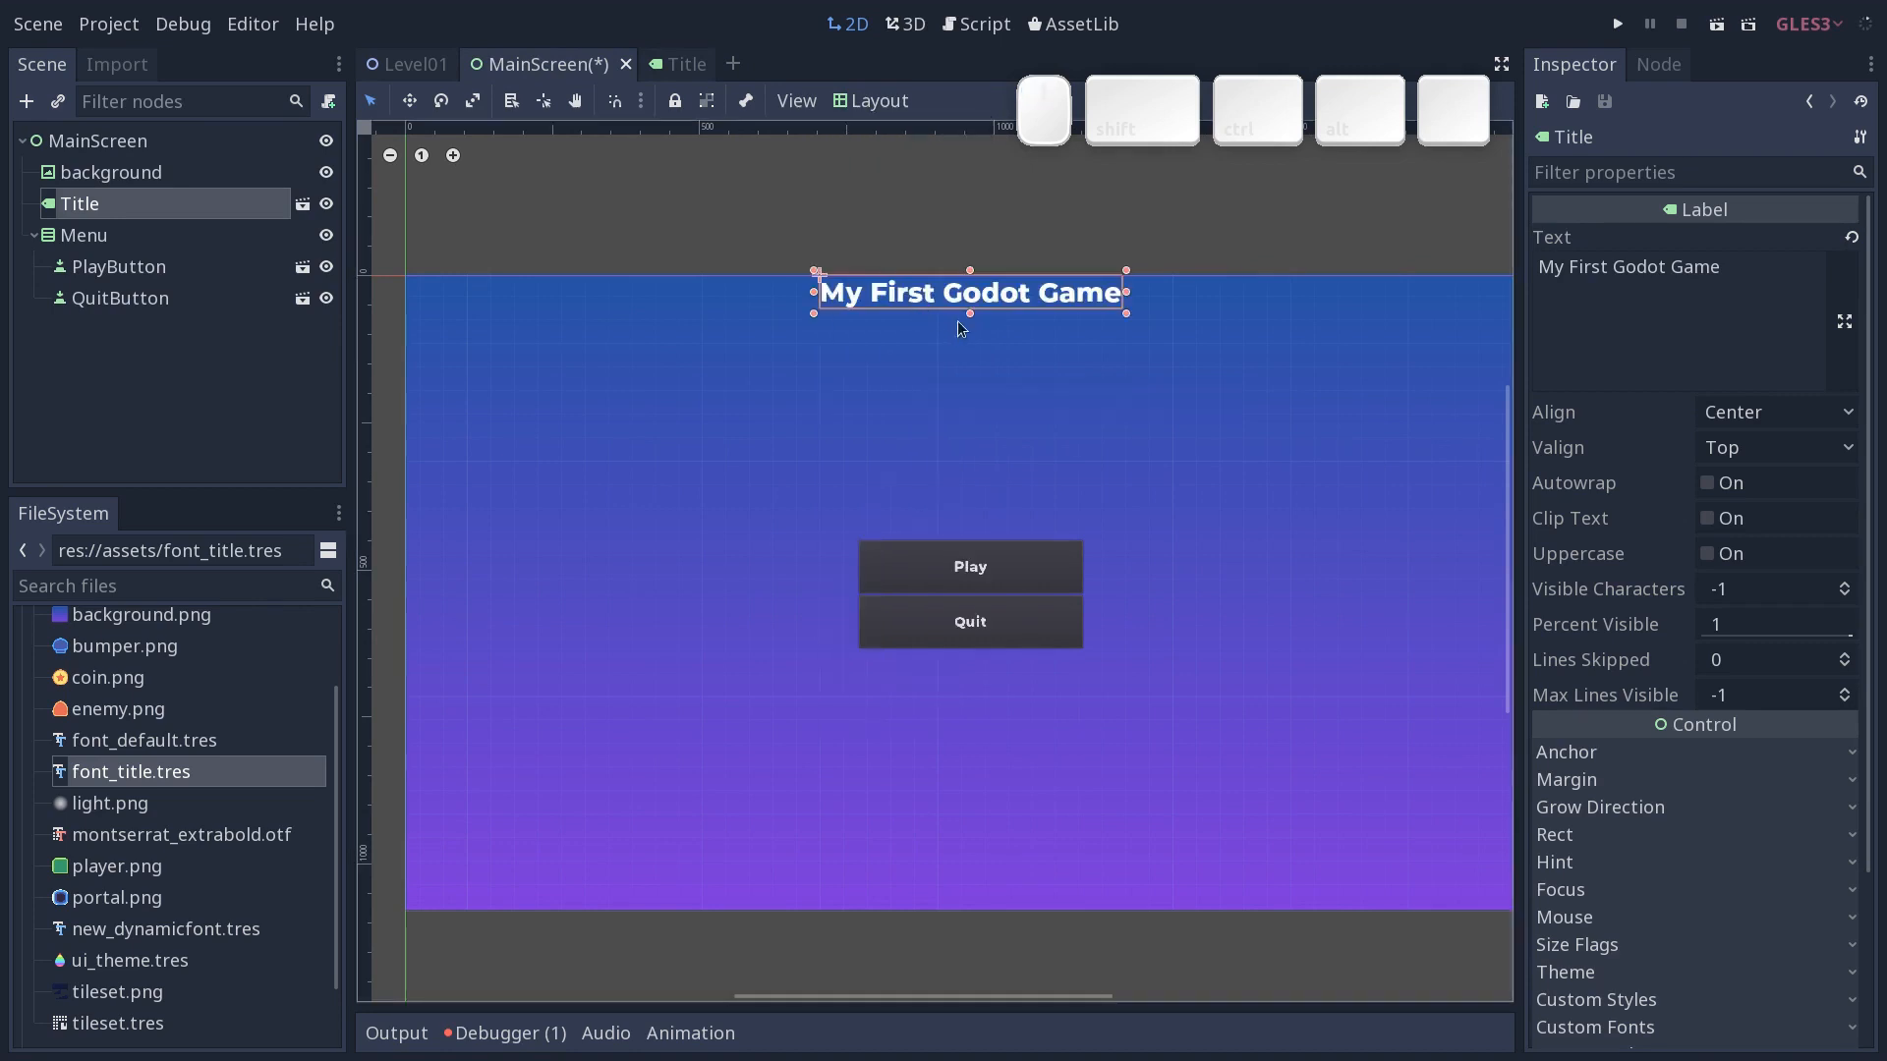
Move the main menu's title straight down to a little above the Play button, keeping it horizontally centred, and deselect it.
left_click_drag(1017, 299, 1012, 421, "shift")
key("ctrl+z")
mouse_move(1048, 300)
left_mouse_down()
mouse_move(1050, 406)
mouse_move(1042, 313)
left_mouse_up()
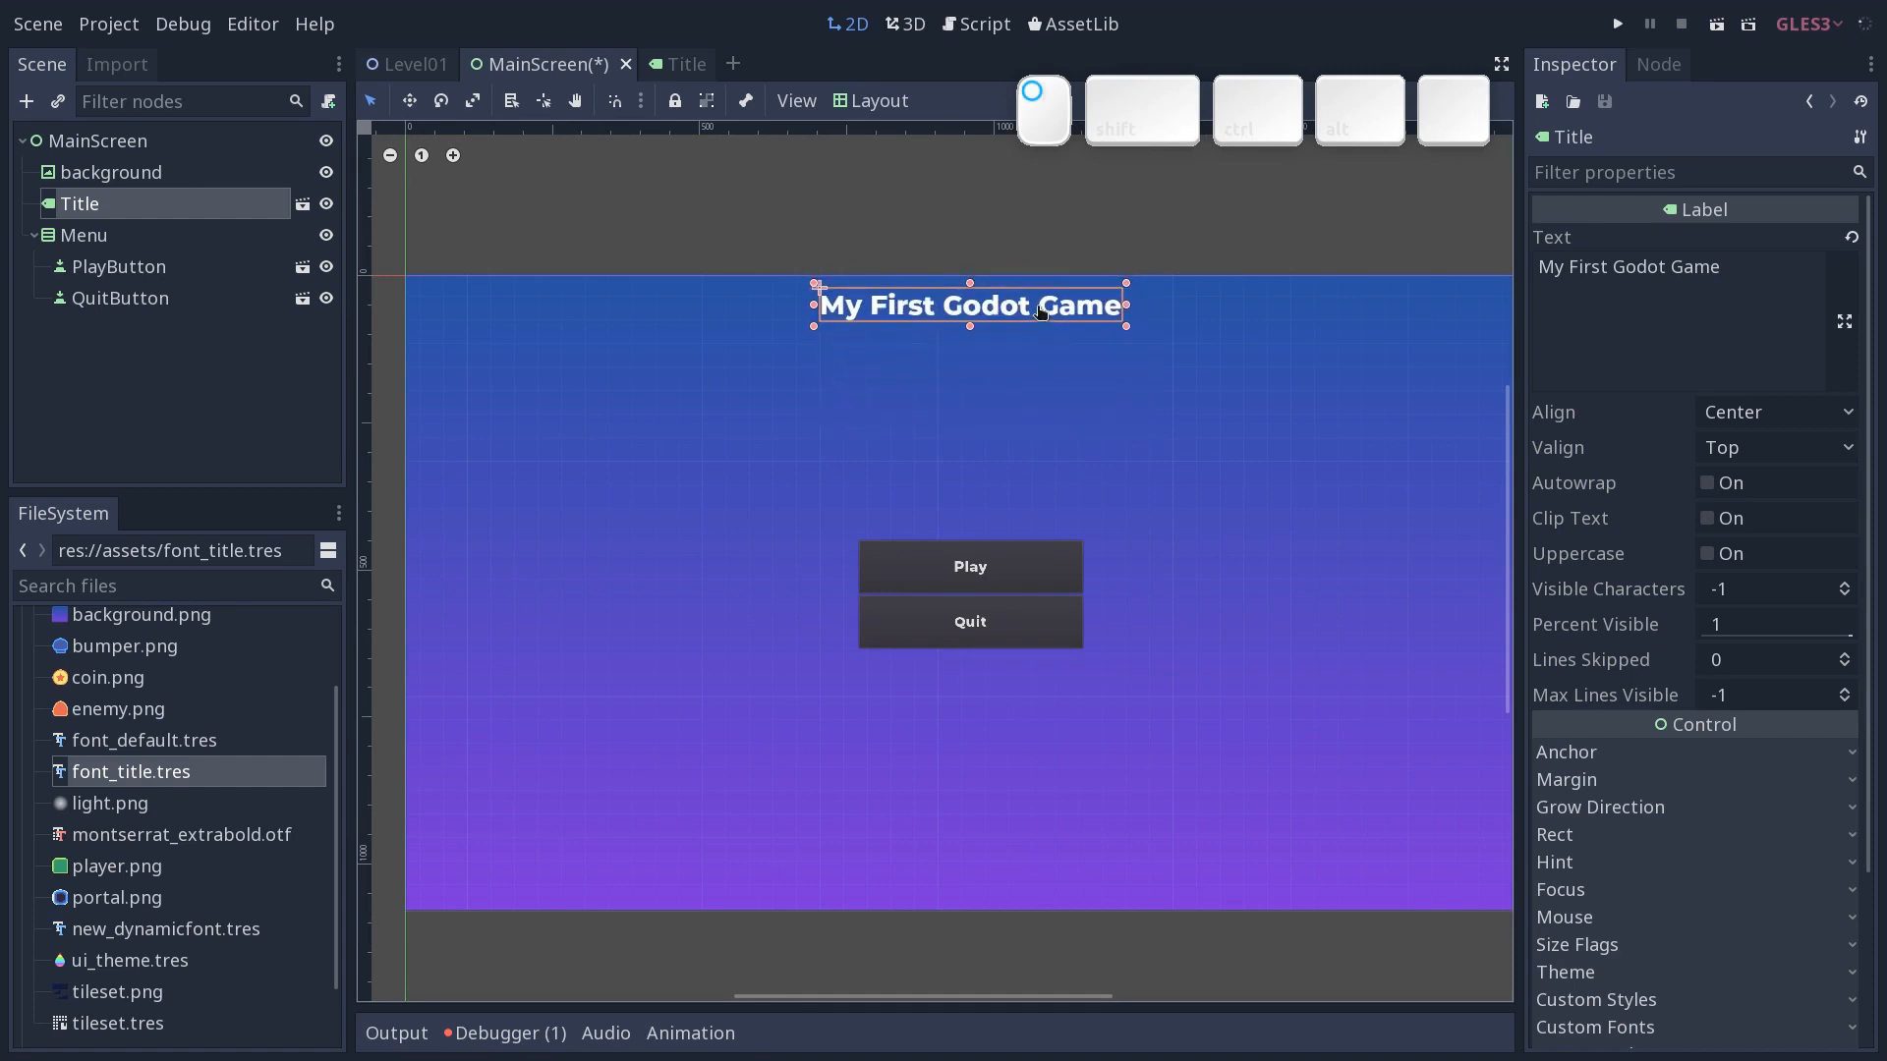
key("shift")
left_click_drag(1032, 390, 1087, 444)
left_click(763, 256)
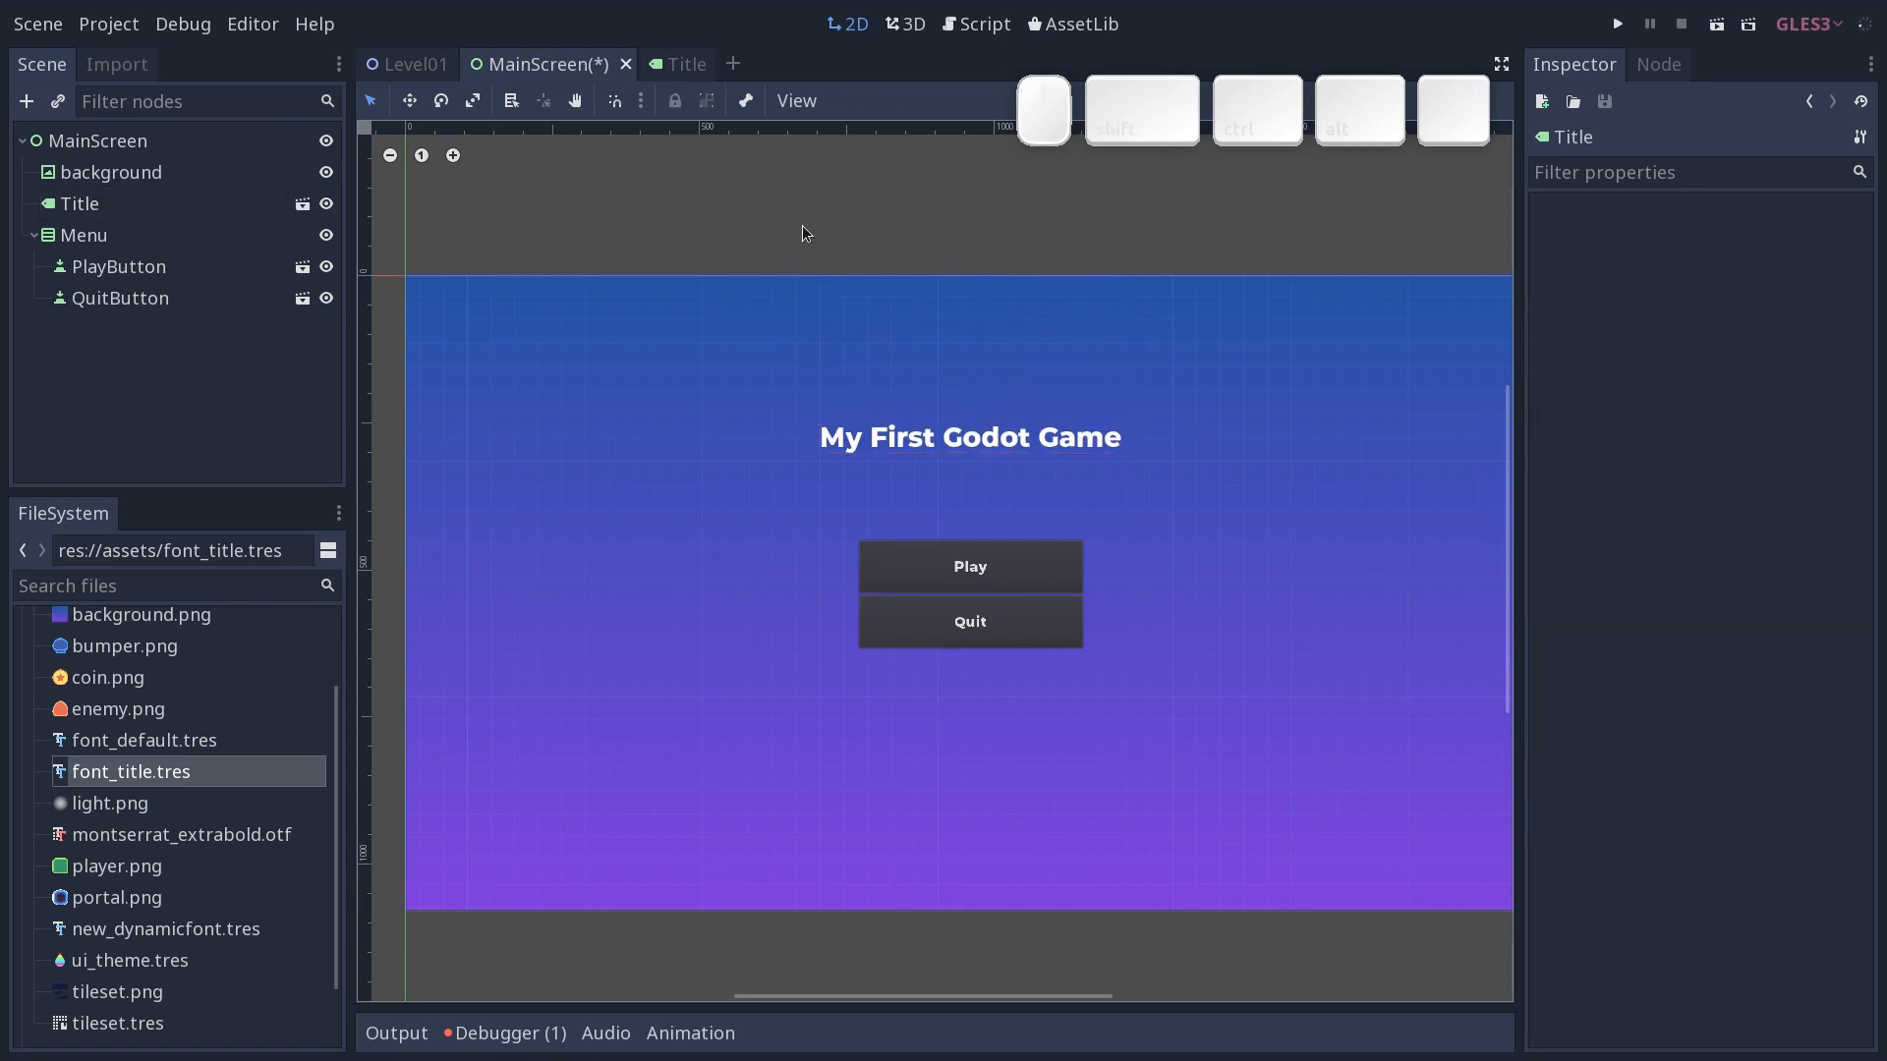